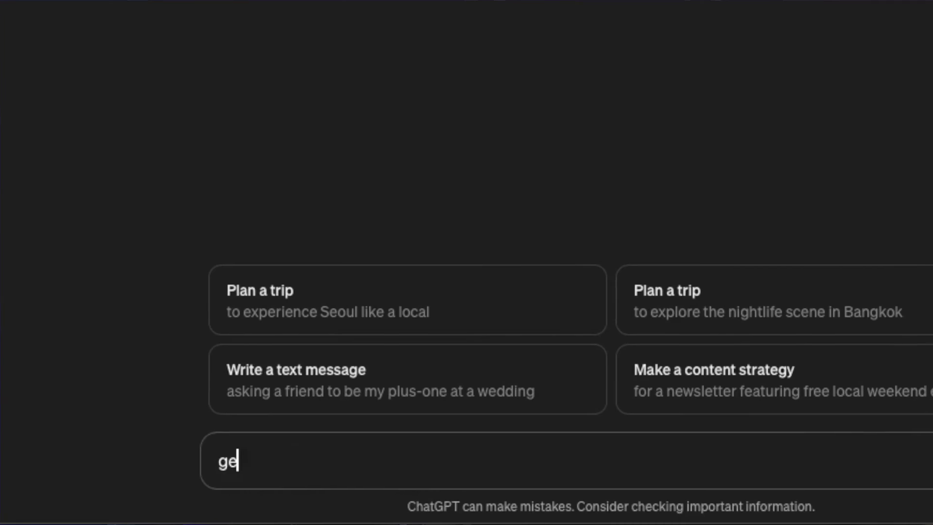
# Step: Ask ChatGPT to 'generate me a wireframe'
pyautogui.write('nerate me a wireframe')
pyautogui.press('Return')
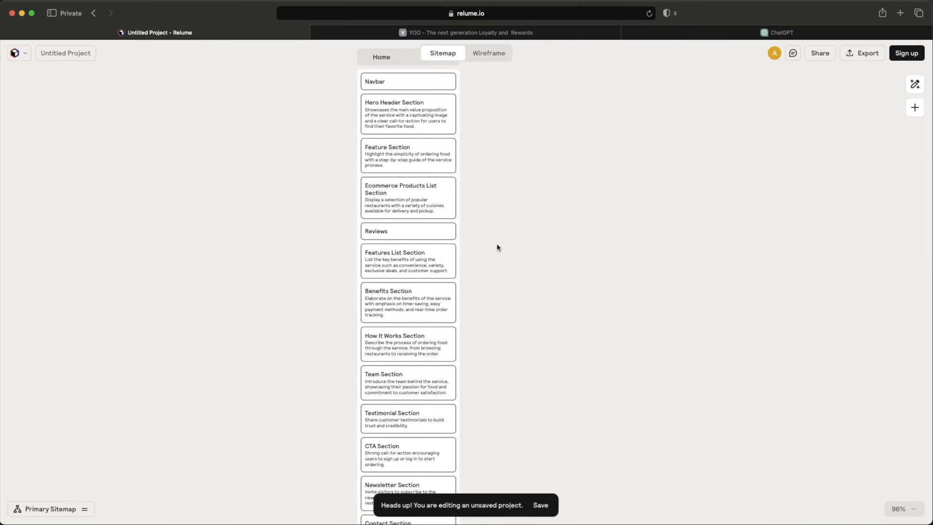
# Step: Switch the Relume Site Builder from the sitemap to the Wireframe view of the pages
pyautogui.click(489, 53)
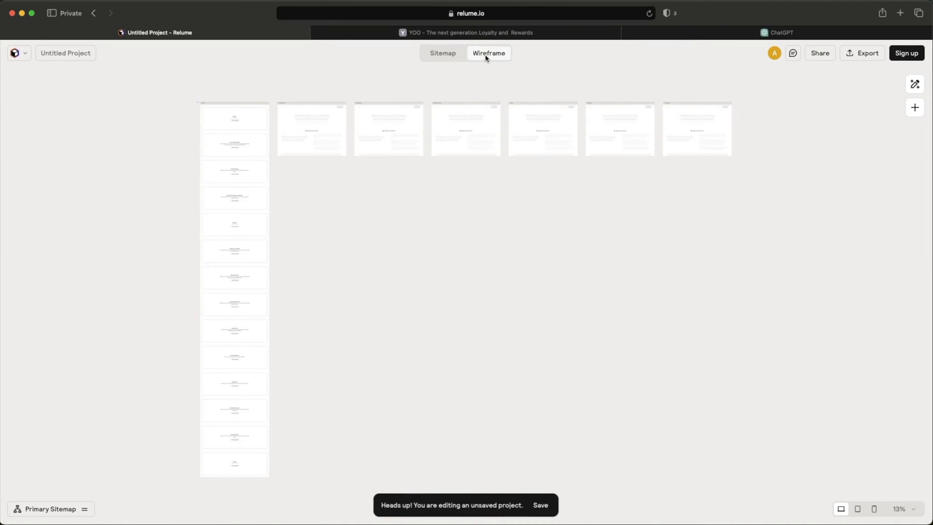
pyautogui.scroll(3, 199, 168)
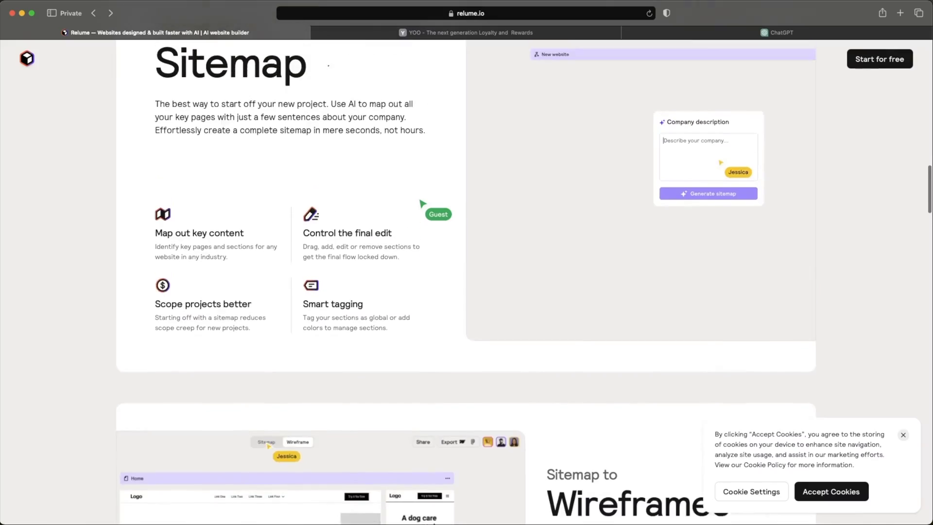
# Step: On the relume.io hero, focus the 'Describe a company' box and begin typing the description
pyautogui.scroll(5, 467, 291)
pyautogui.scroll(15, 422, 203)
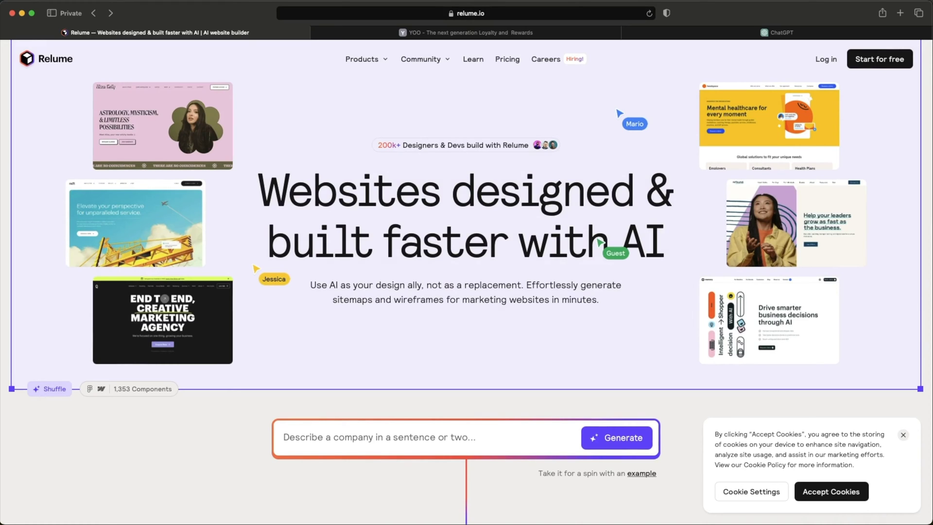
pyautogui.scroll(-6, 471, 287)
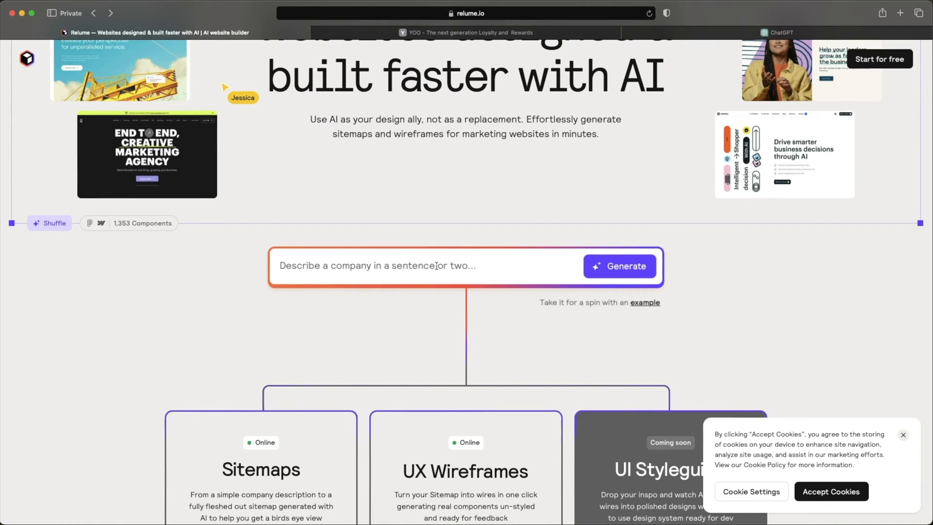
pyautogui.click(437, 265)
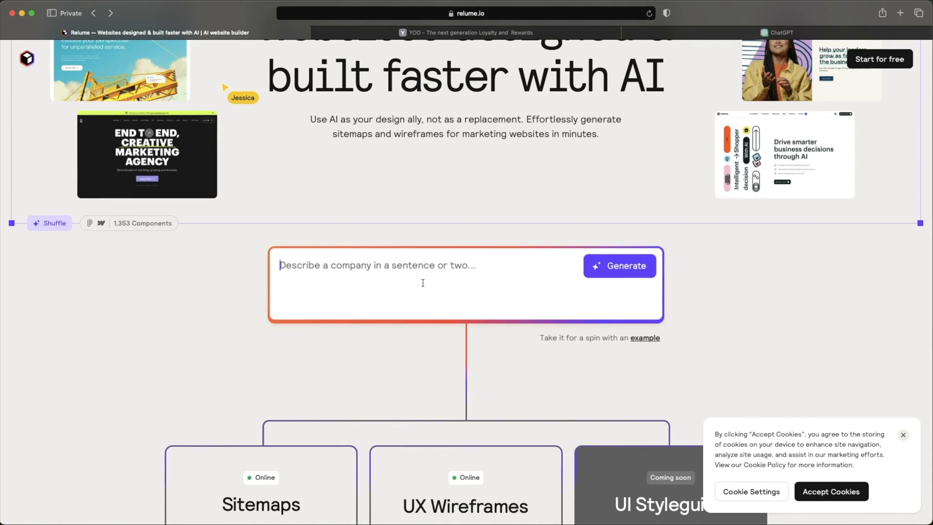
pyautogui.write('A c')
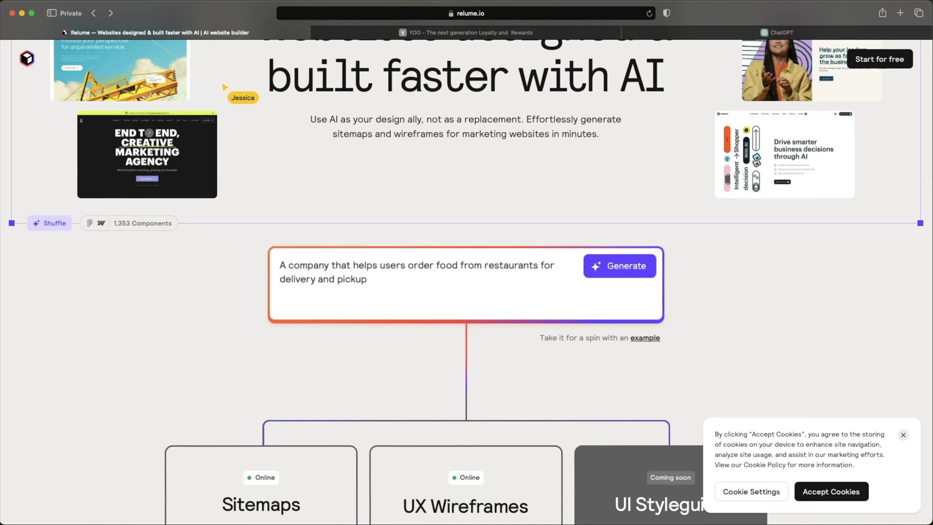
# Step: Generate a sitemap from the food-ordering delivery and pickup company description
pyautogui.click(619, 265)
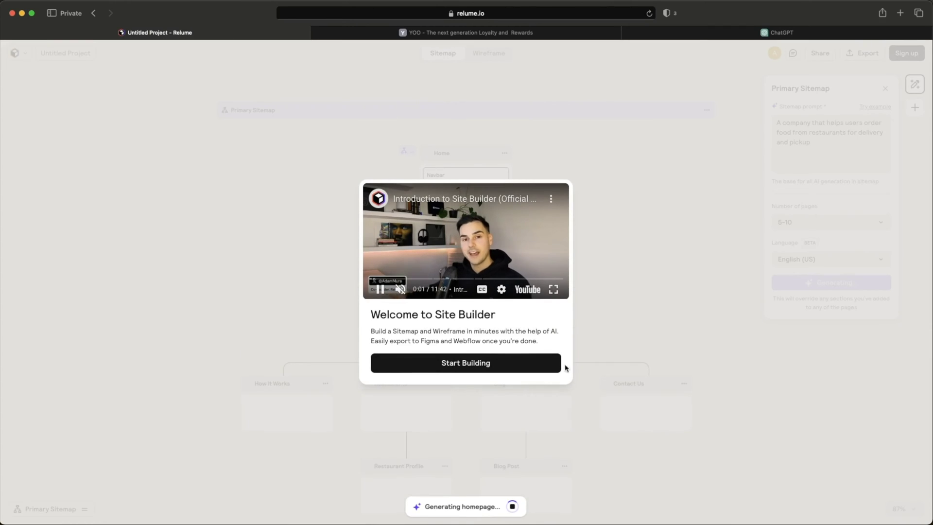
# Step: Choose Start Building and browse the generated Home page sections and six child pages
pyautogui.click(517, 378)
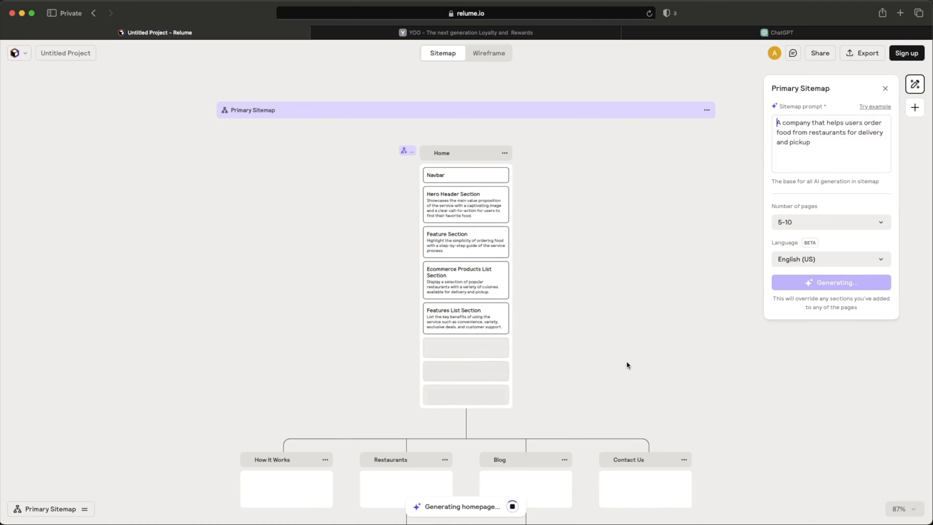
pyautogui.scroll(-3, 577, 344)
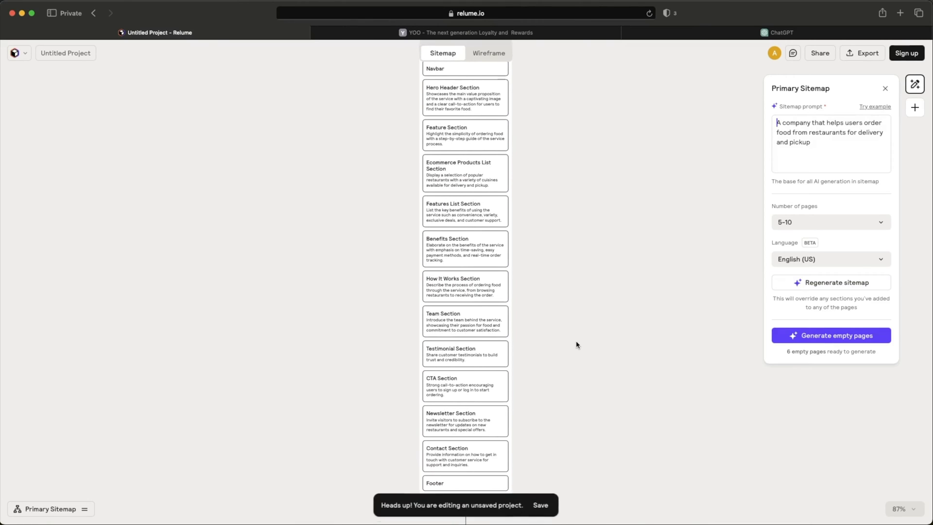
pyautogui.scroll(-4, 577, 344)
pyautogui.scroll(-5, 577, 345)
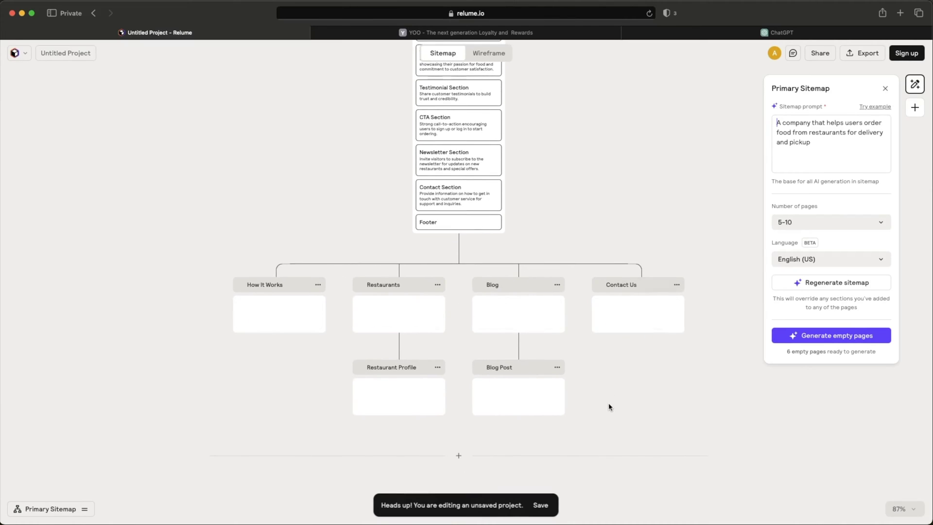
pyautogui.scroll(2, 611, 406)
pyautogui.scroll(-1, 577, 399)
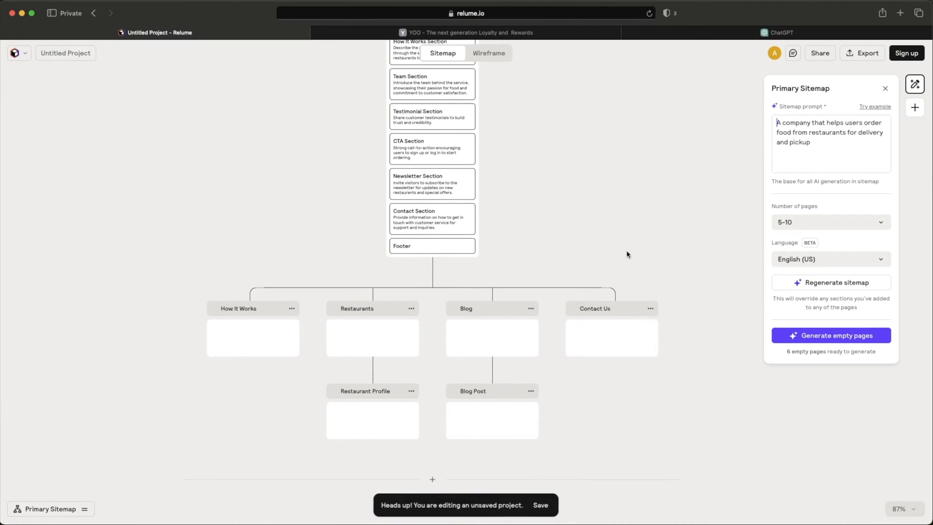
pyautogui.scroll(1, 626, 254)
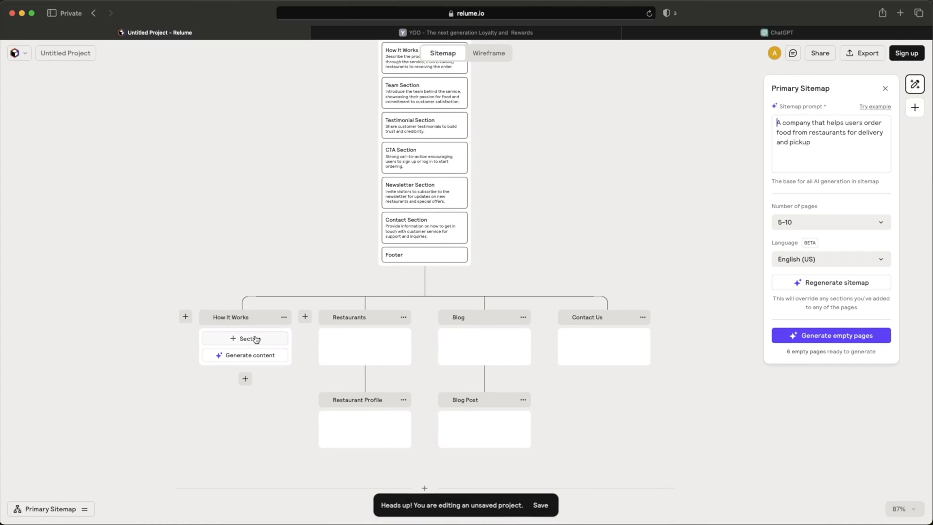
pyautogui.moveTo(367, 345)
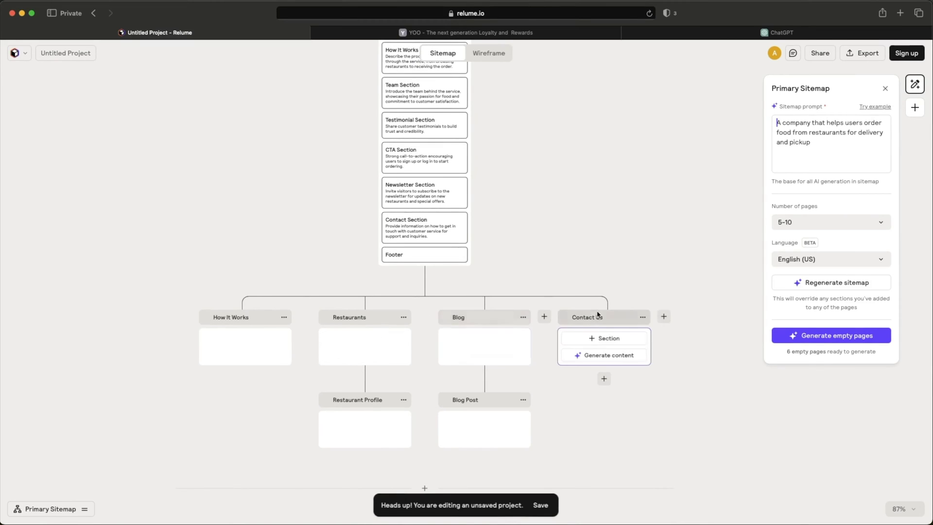
pyautogui.moveTo(400, 412)
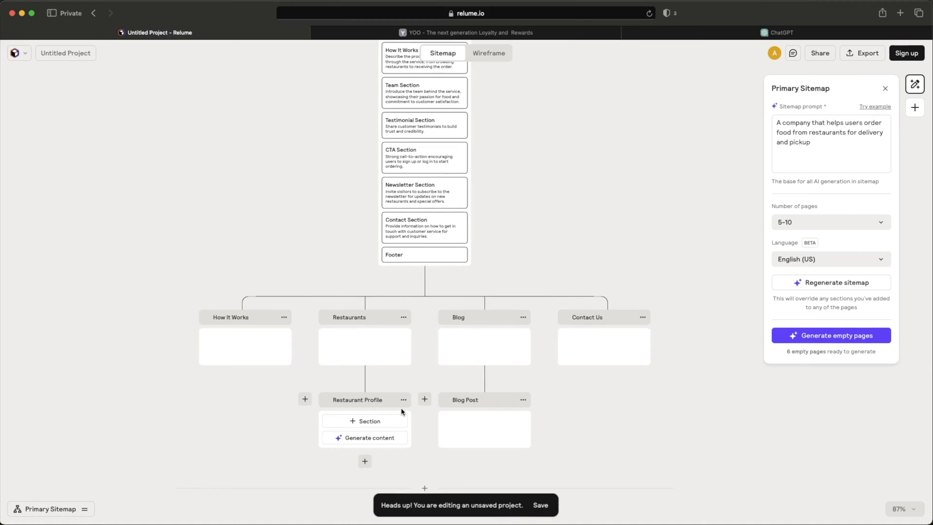
pyautogui.scroll(10, 406, 380)
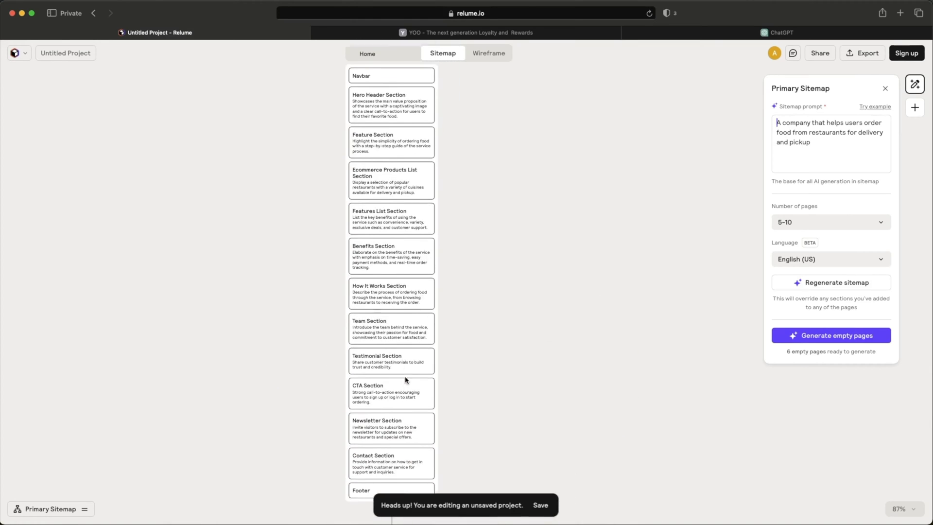
pyautogui.keyDown('ctrl'); pyautogui.scroll(10, 370, 143); pyautogui.keyUp('ctrl')
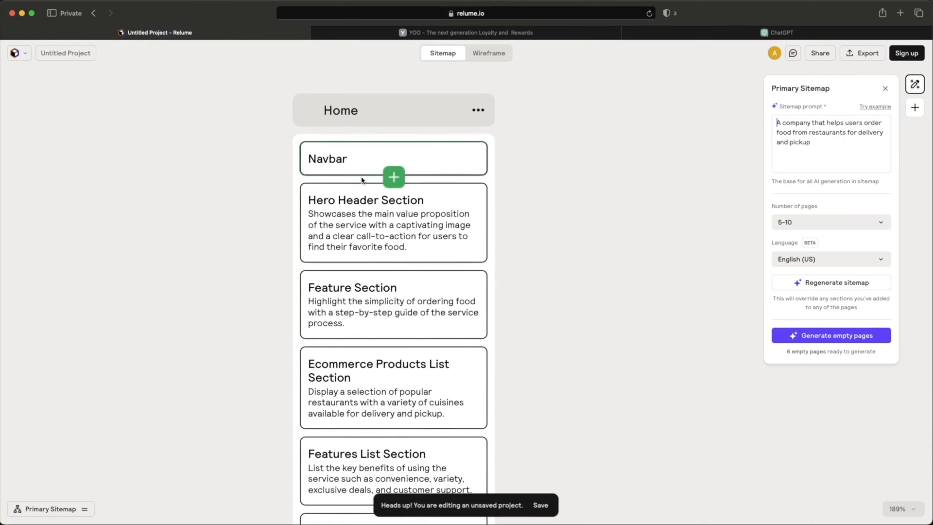
pyautogui.scroll(-2, 362, 181)
pyautogui.keyDown('ctrl'); pyautogui.scroll(-3, 303, 143); pyautogui.keyUp('ctrl')
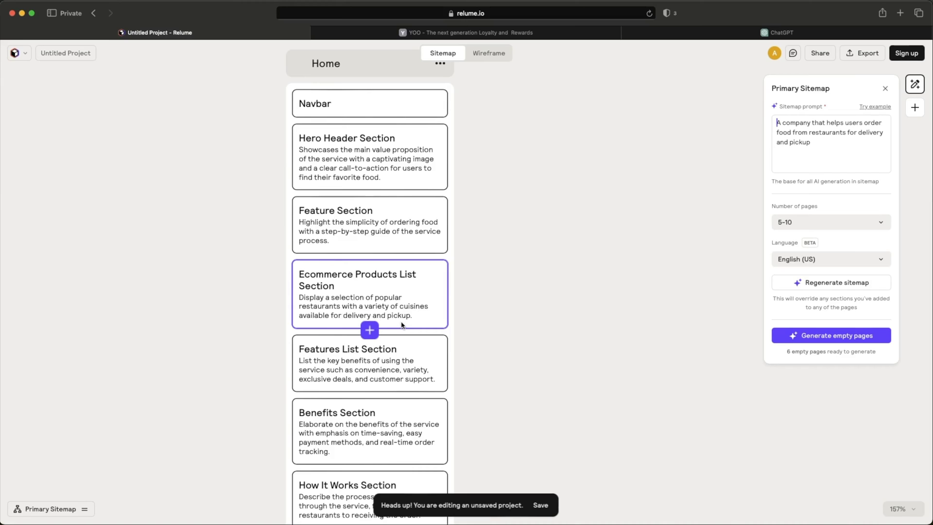
# Step: Insert a blank section named 'Reviews' below Ecommerce Products List on the Home page
pyautogui.click(402, 326)
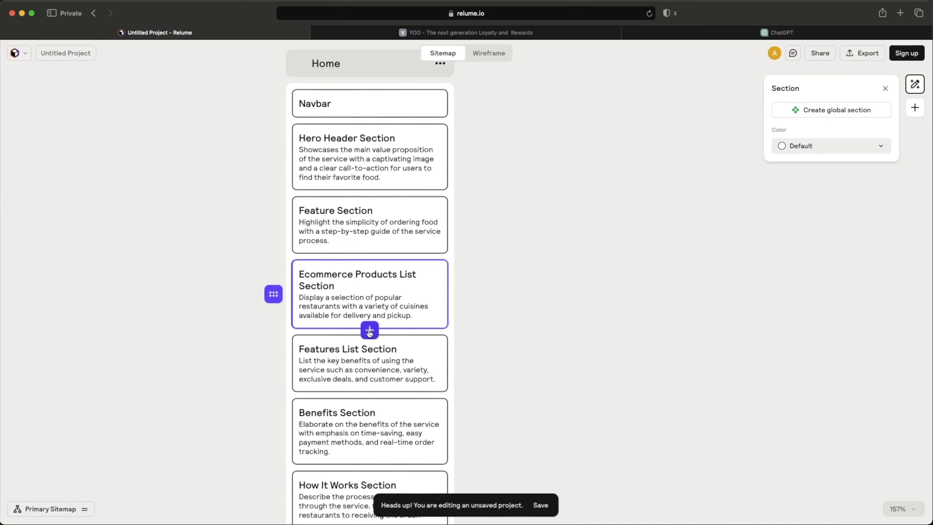
pyautogui.moveTo(273, 295); pyautogui.dragTo(273, 315)
pyautogui.click(371, 330)
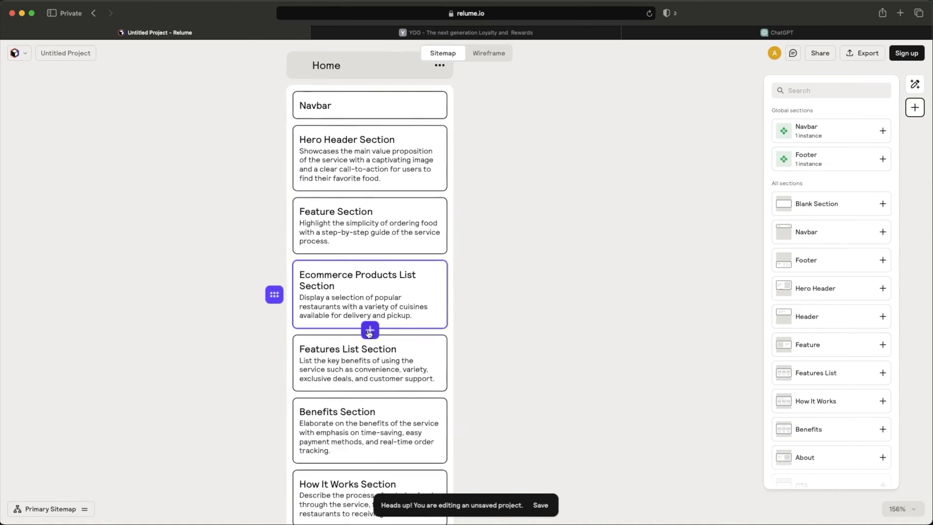
pyautogui.scroll(-3, 370, 332)
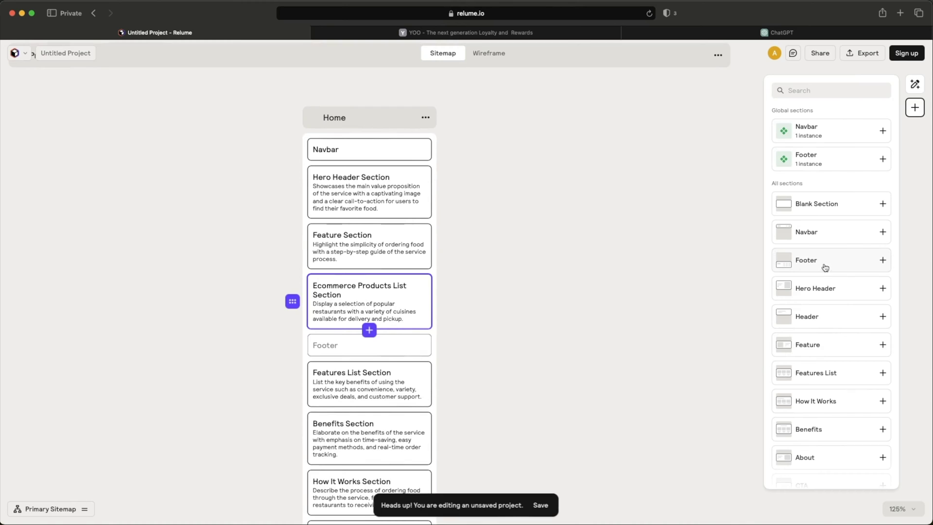
pyautogui.click(828, 204)
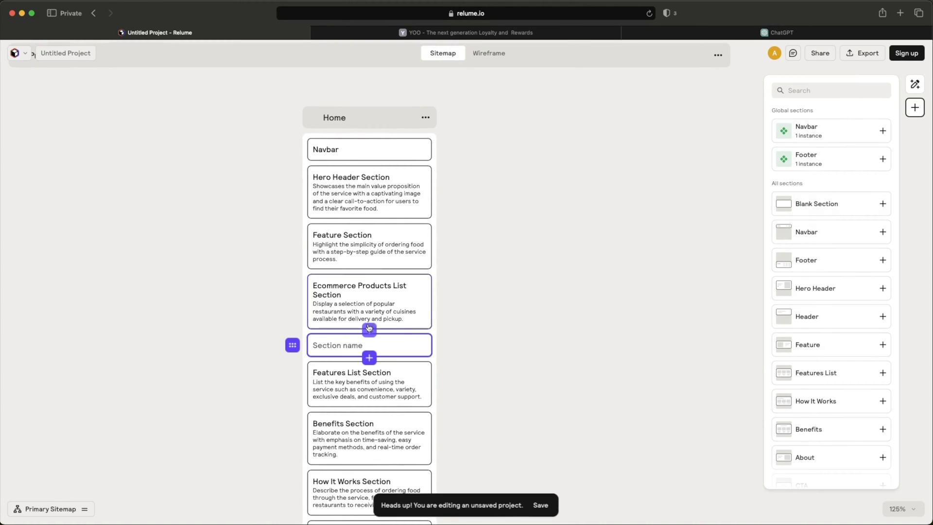
pyautogui.click(346, 344)
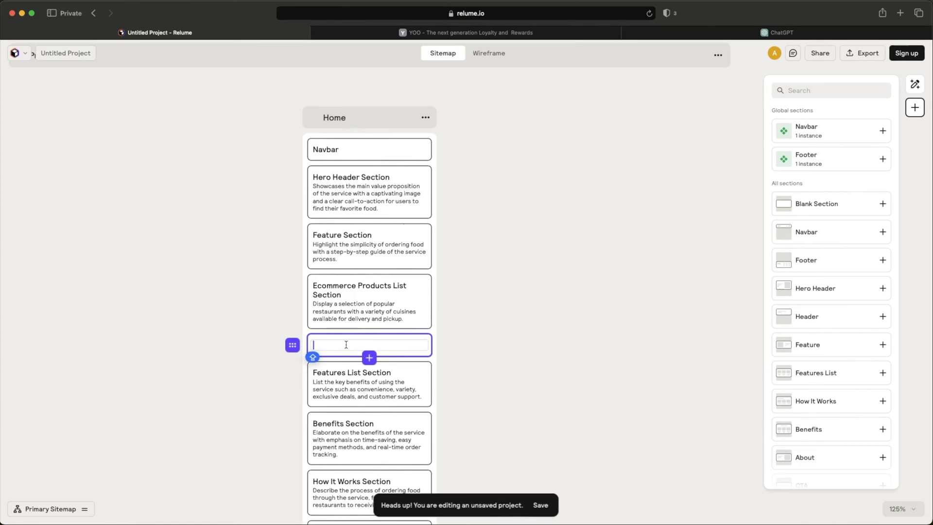
pyautogui.write('Tes')
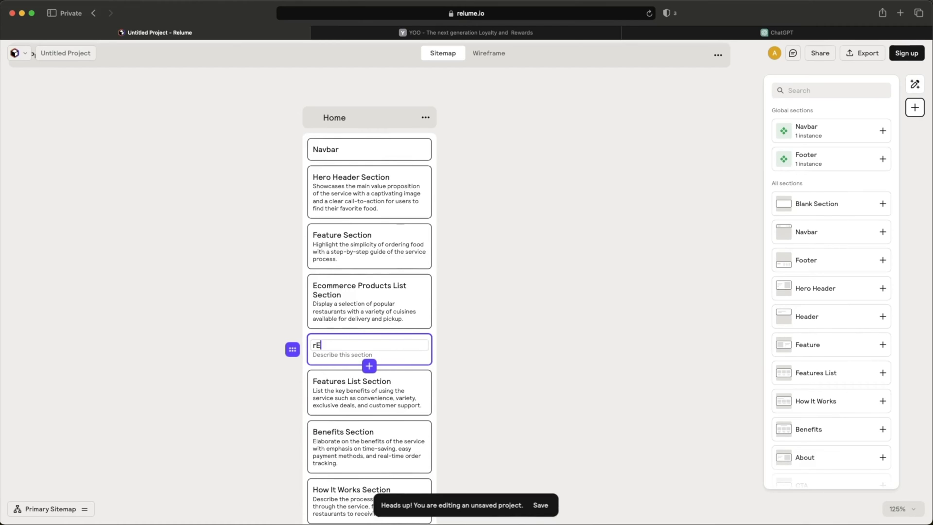
pyautogui.write('s')
pyautogui.press('Tab')
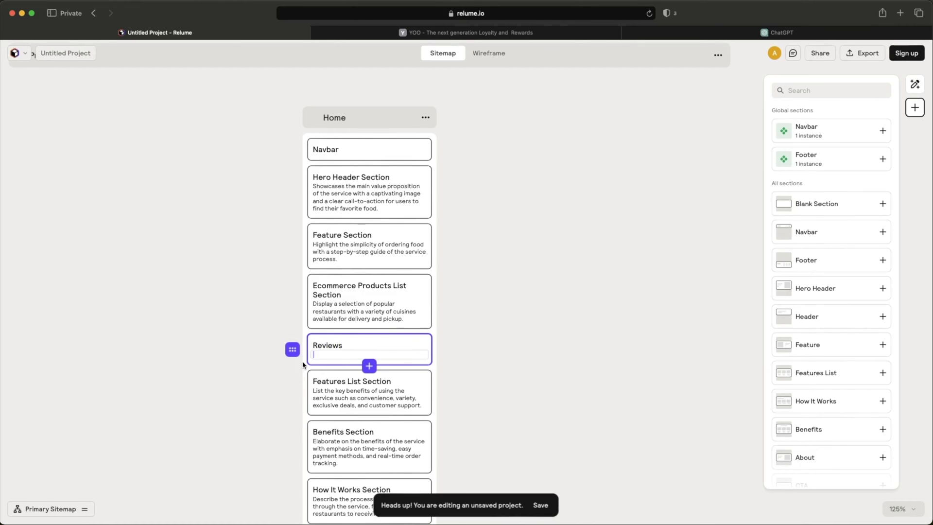
pyautogui.click(567, 313)
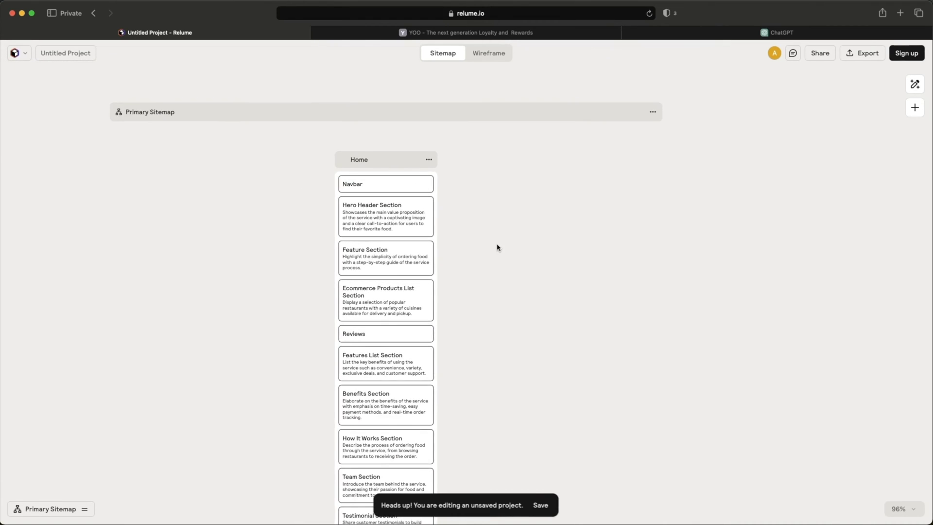
pyautogui.scroll(-3, 497, 248)
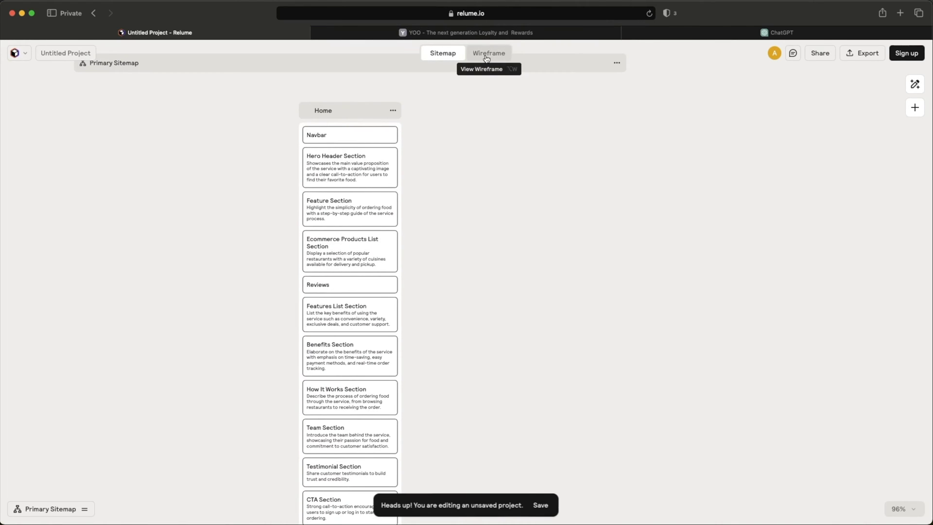
pyautogui.click(486, 57)
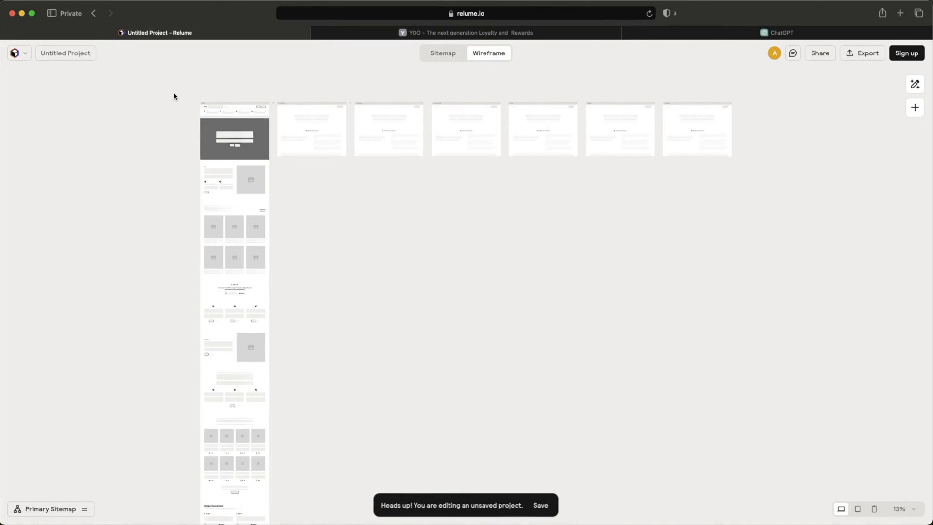
pyautogui.scroll(3, 198, 169)
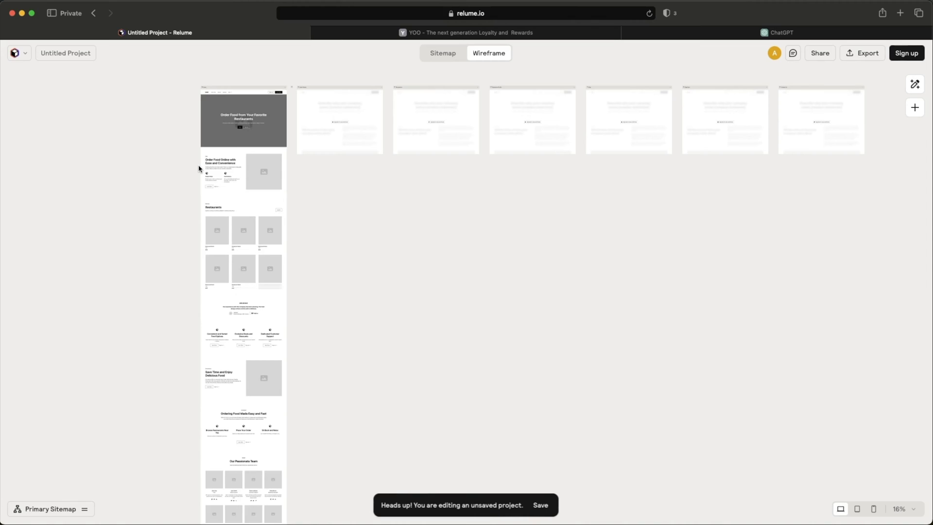
pyautogui.scroll(4, 184, 170)
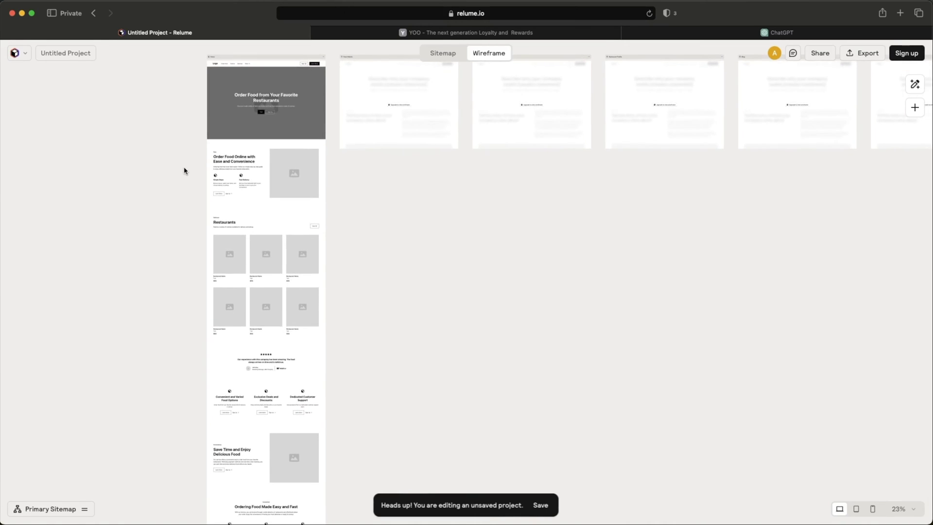
pyautogui.scroll(3, 185, 170)
pyautogui.scroll(-10, 184, 170)
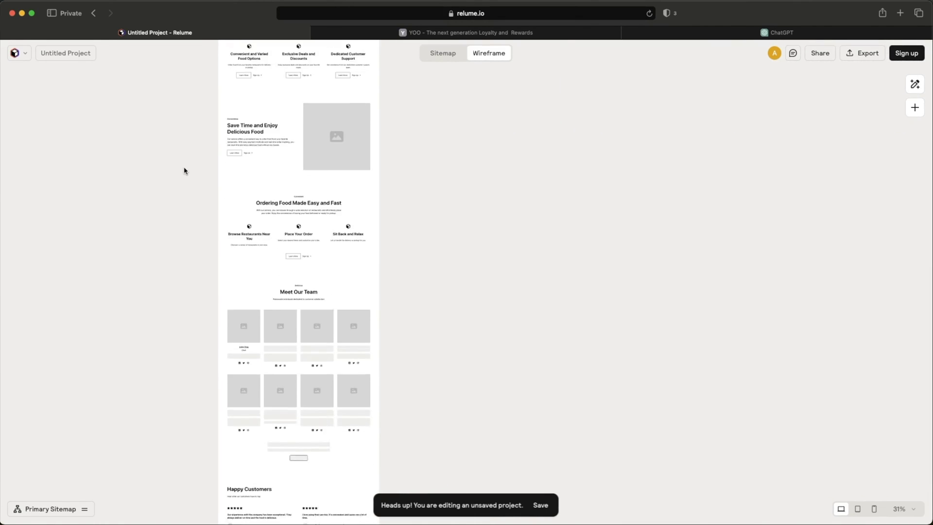
pyautogui.scroll(8, 184, 171)
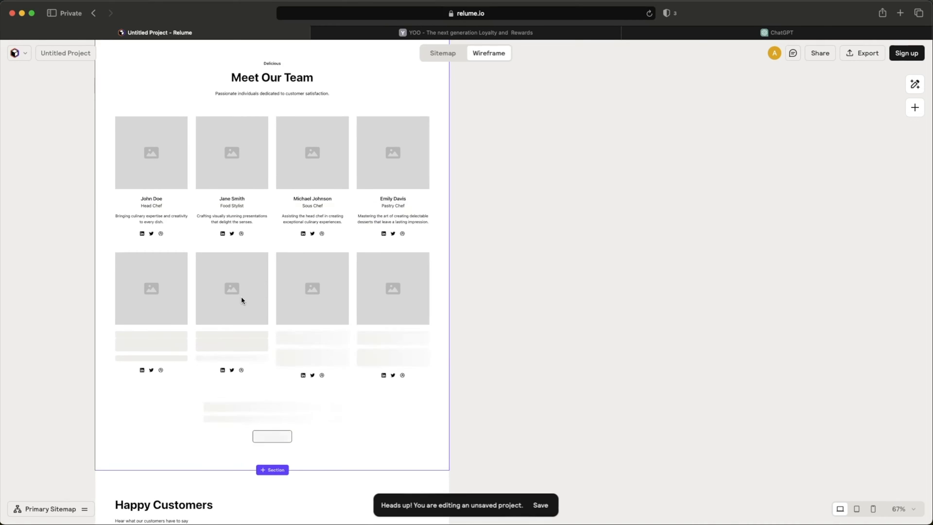
pyautogui.scroll(5, 234, 215)
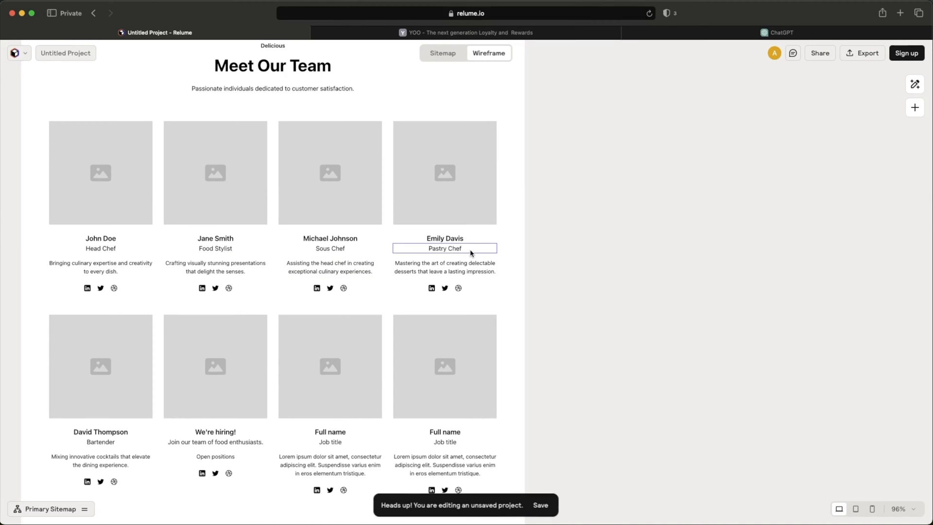
pyautogui.scroll(-1, 471, 253)
pyautogui.scroll(-5, 470, 253)
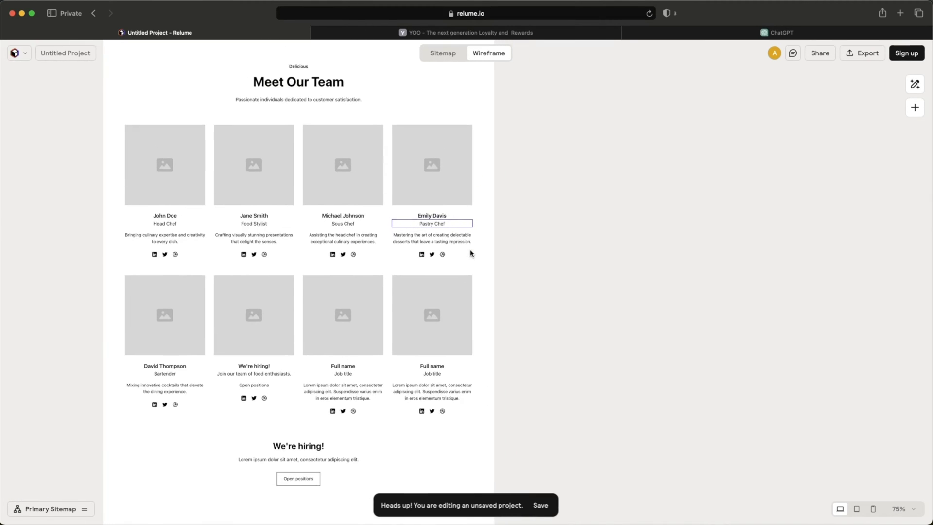
pyautogui.scroll(4, 389, 262)
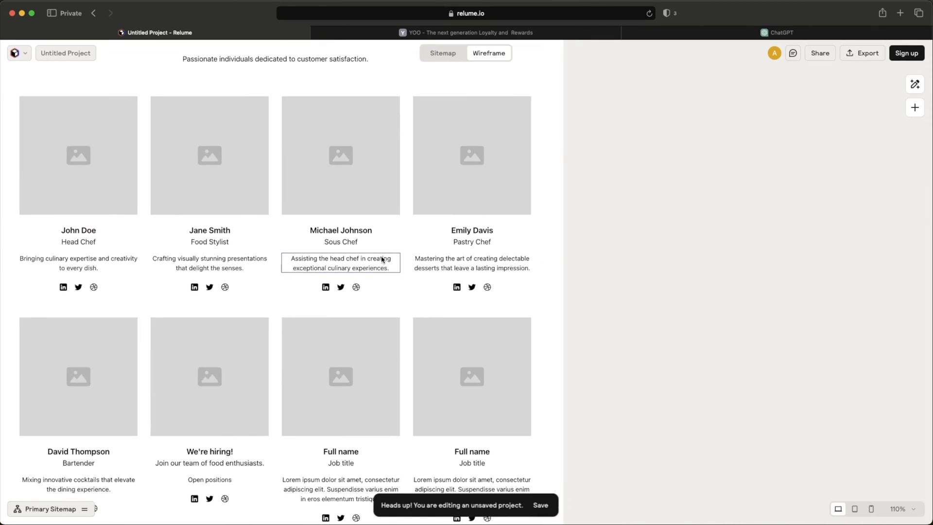
pyautogui.hscroll(-2, 382, 259)
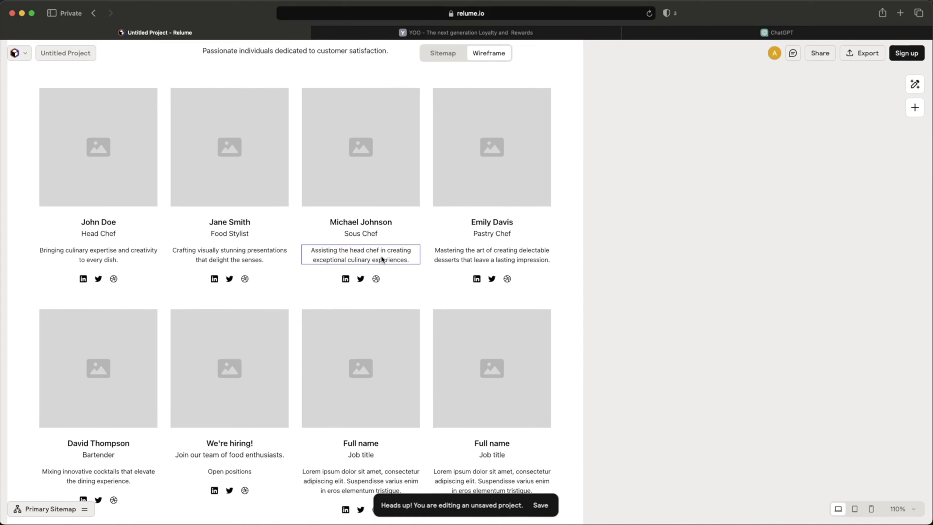
pyautogui.scroll(-3, 382, 260)
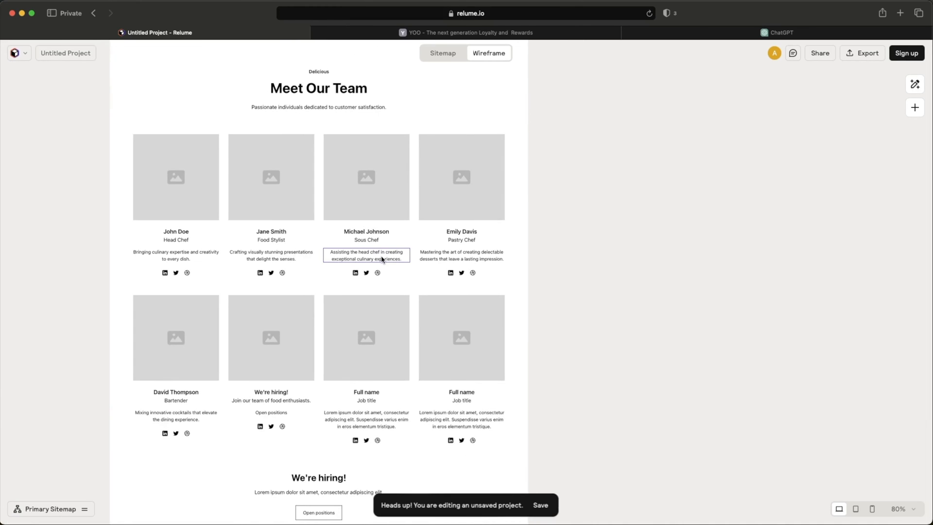
pyautogui.scroll(-6, 382, 260)
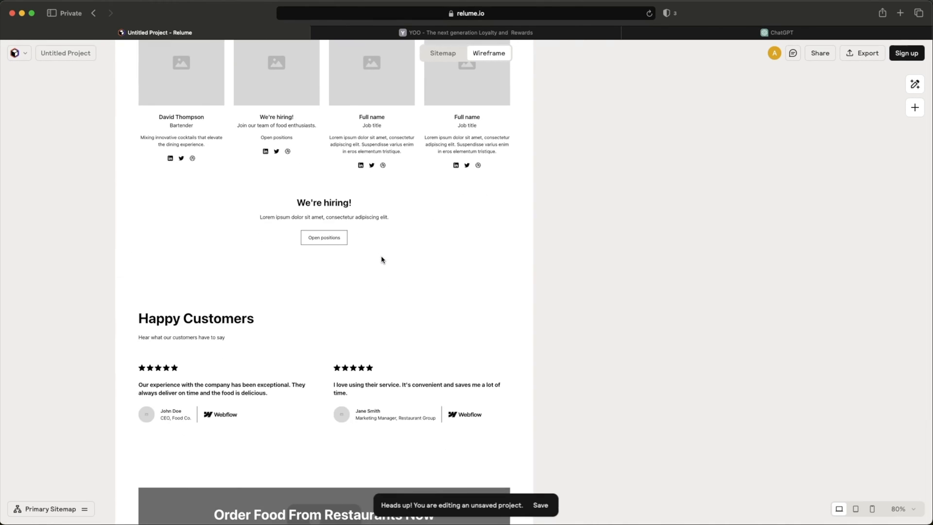
pyautogui.scroll(-3, 382, 260)
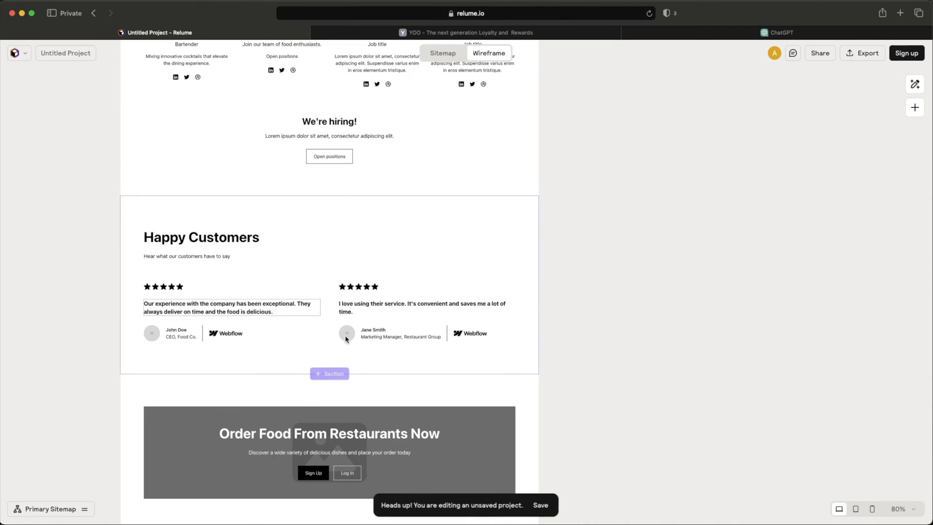
pyautogui.scroll(-5, 283, 421)
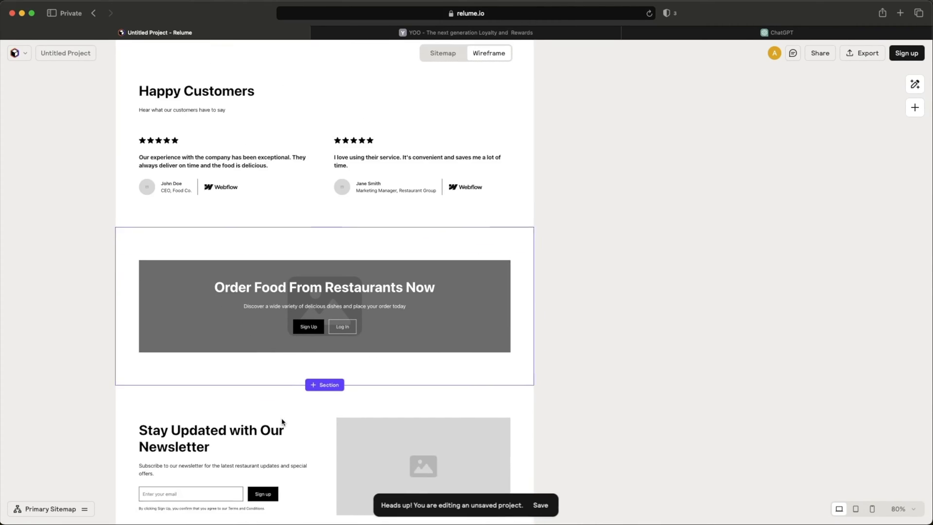
pyautogui.scroll(-12, 282, 422)
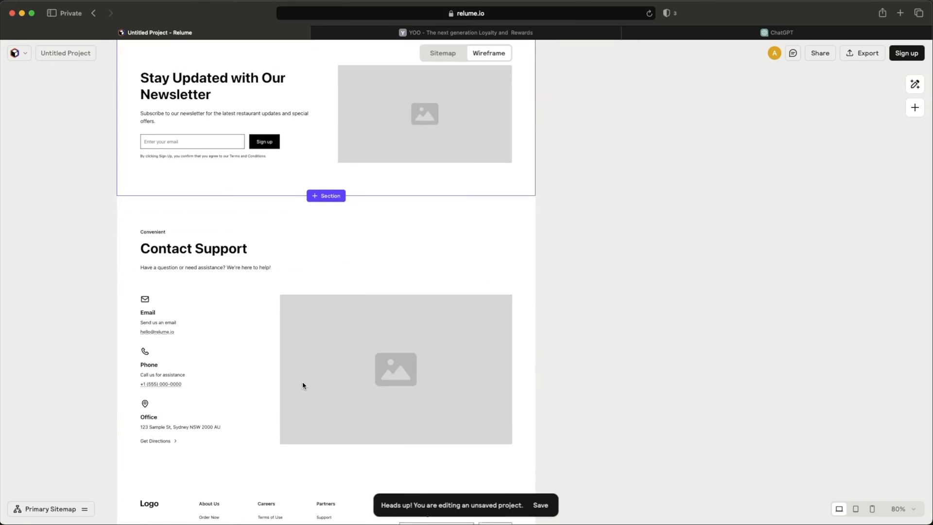
pyautogui.scroll(-5, 302, 386)
pyautogui.scroll(10, 303, 385)
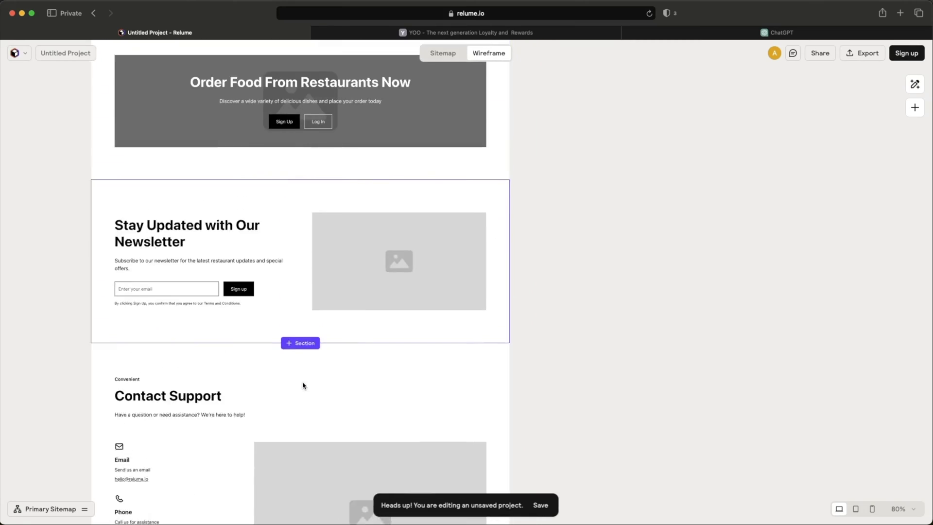
pyautogui.scroll(20, 303, 385)
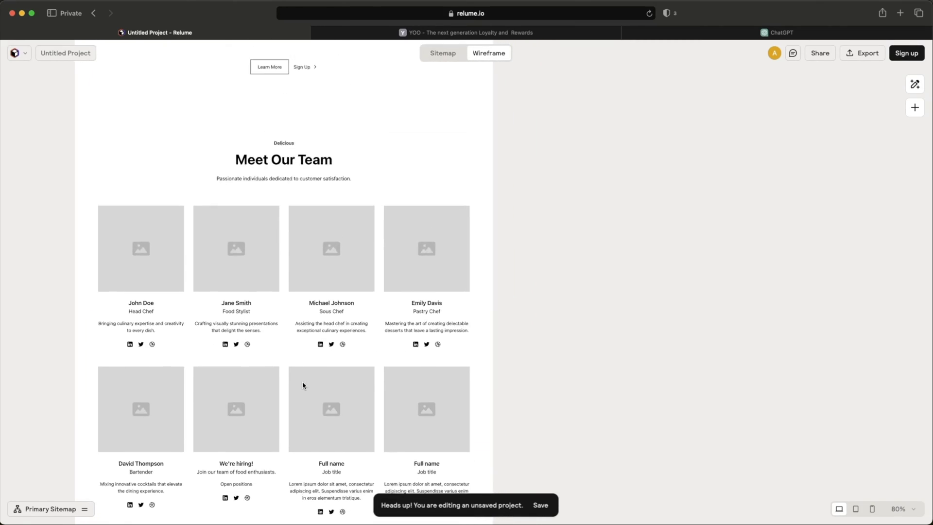
pyautogui.scroll(11, 303, 386)
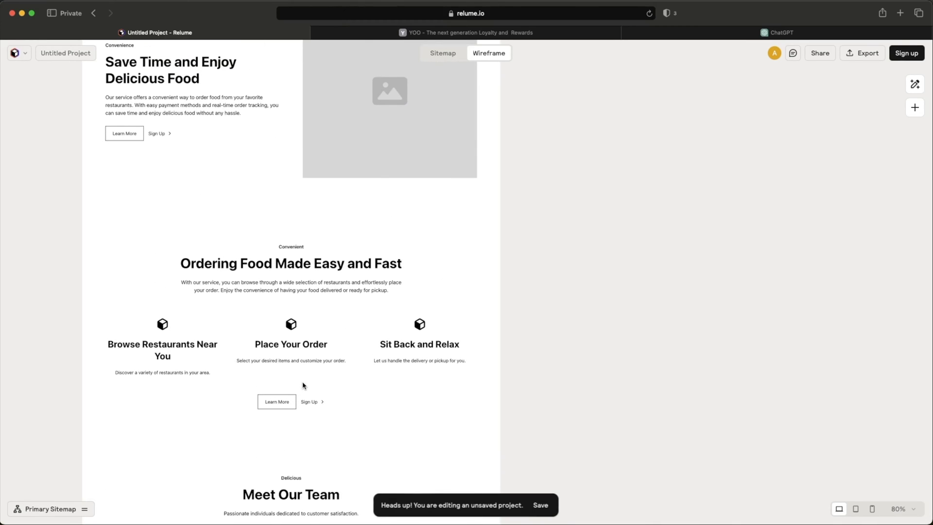
pyautogui.scroll(8, 302, 385)
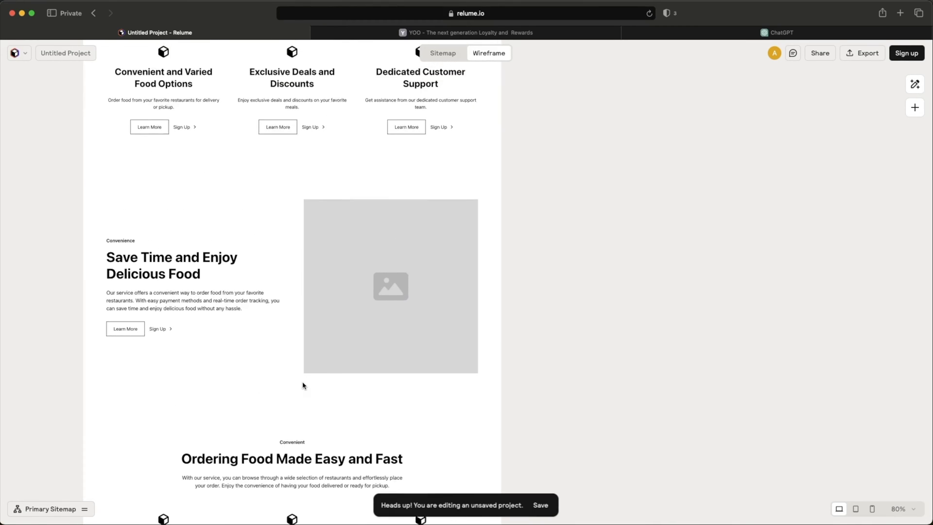
pyautogui.scroll(7, 303, 386)
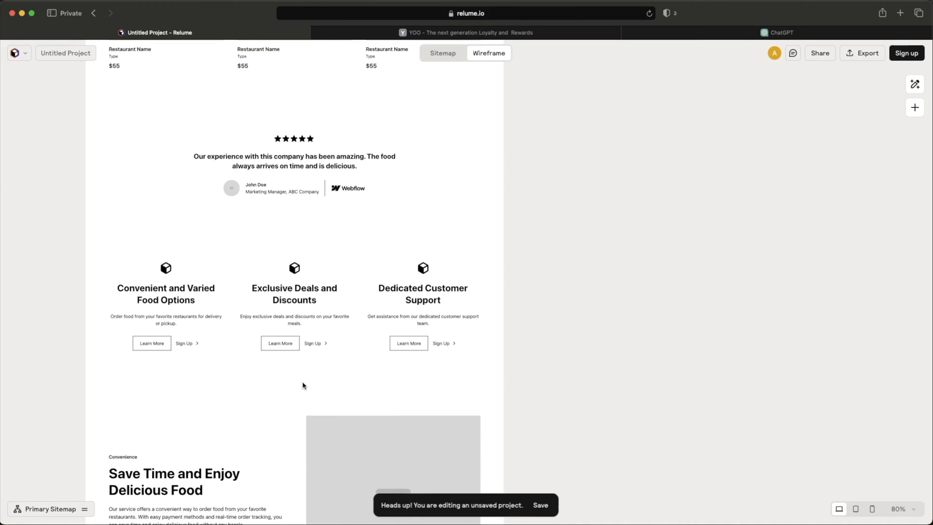
pyautogui.scroll(9, 303, 385)
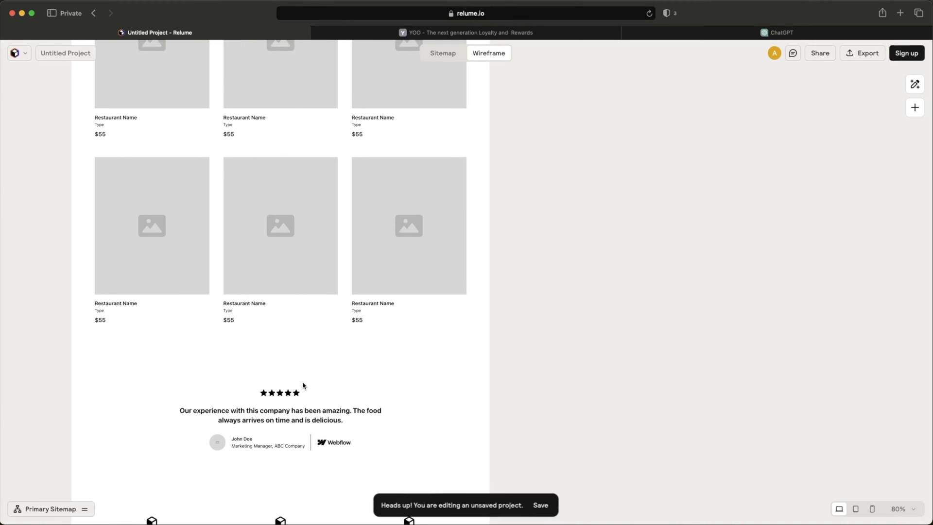
pyautogui.scroll(6, 303, 386)
pyautogui.keyDown('ctrl'); pyautogui.scroll(-2, 303, 385); pyautogui.keyUp('ctrl')
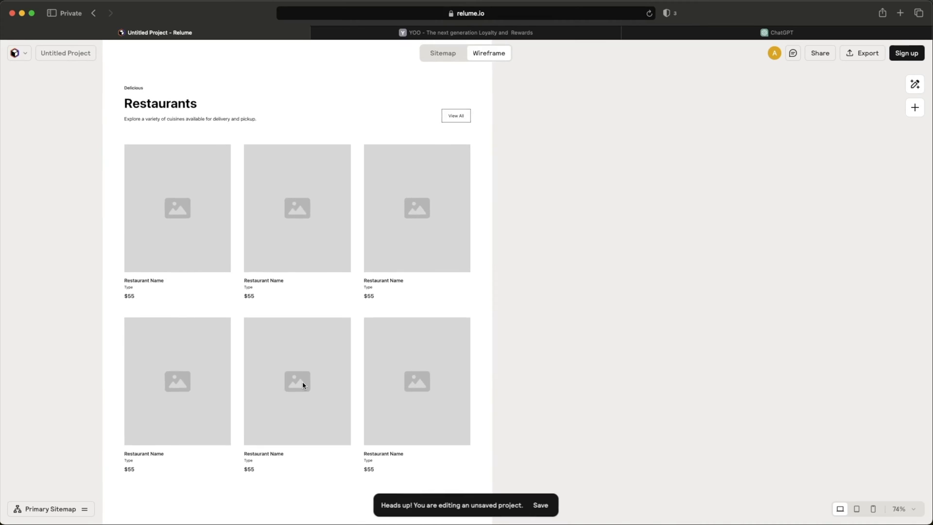
pyautogui.scroll(10, 303, 385)
pyautogui.scroll(2, 303, 386)
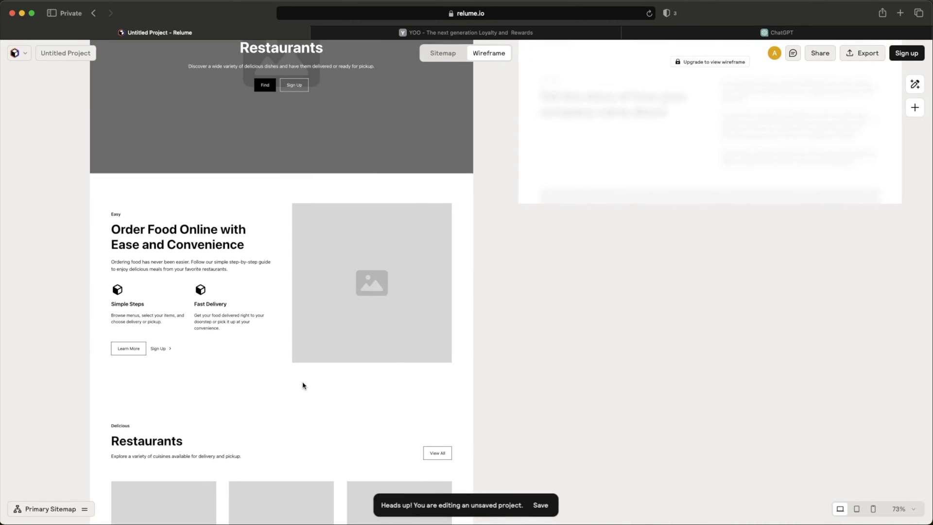
pyautogui.keyDown('ctrl'); pyautogui.scroll(3, 303, 385); pyautogui.keyUp('ctrl')
pyautogui.scroll(6, 303, 385)
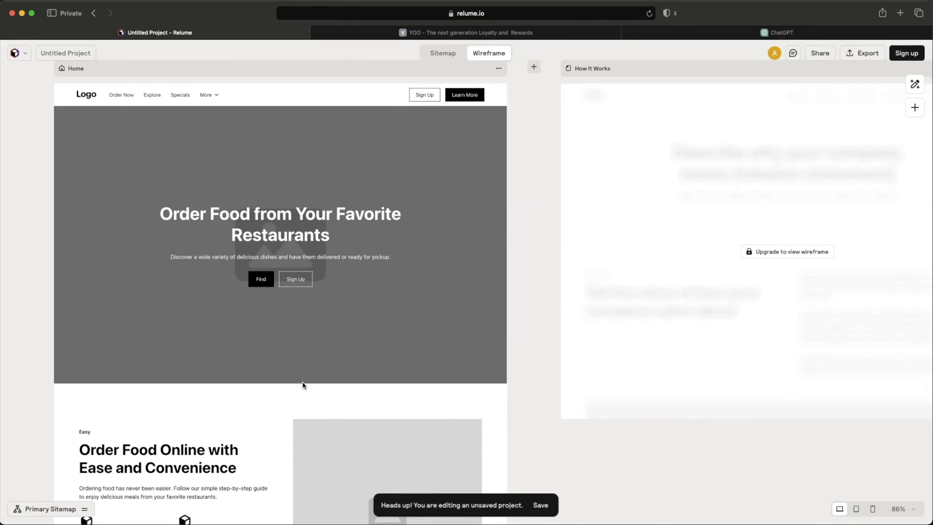
pyautogui.keyDown('ctrl'); pyautogui.scroll(-1, 302, 385); pyautogui.keyUp('ctrl')
pyautogui.scroll(1, 302, 385)
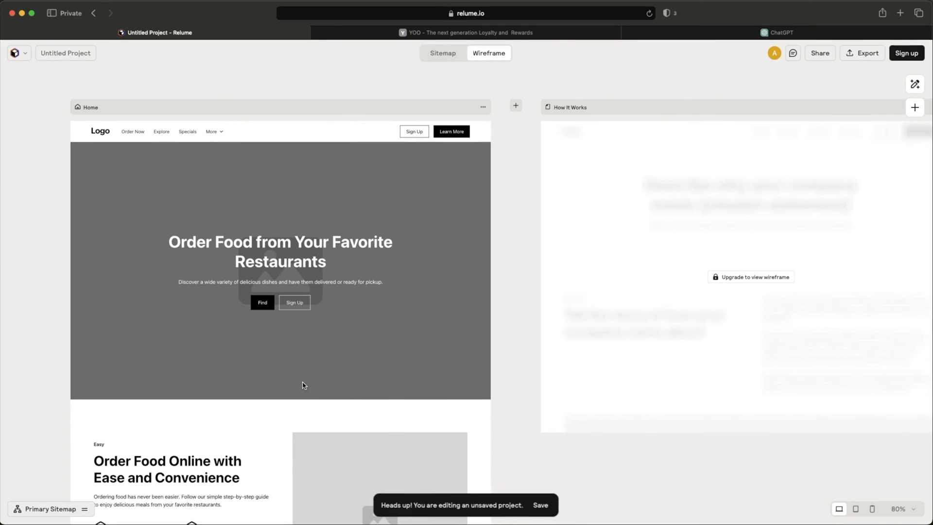
pyautogui.hscroll(3, 302, 385)
pyautogui.hscroll(-5, 303, 384)
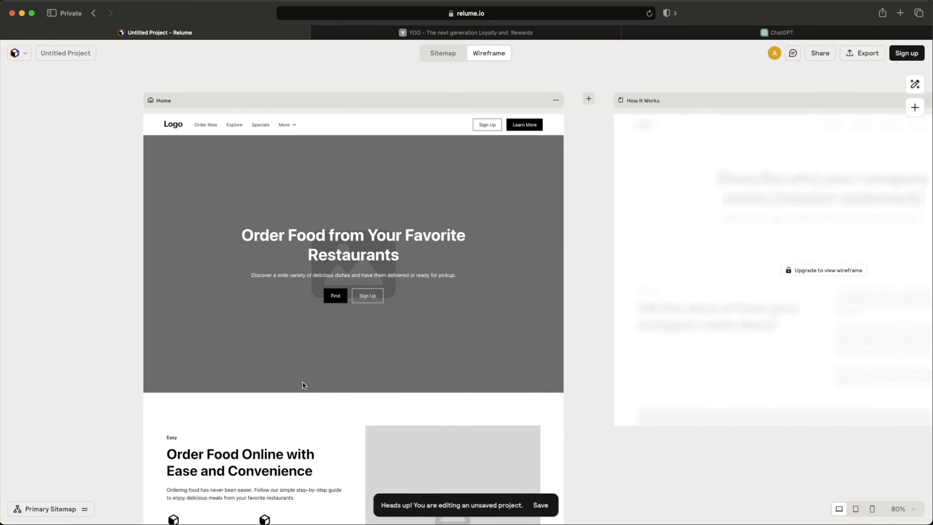
pyautogui.click(392, 325)
# Step: Reset the hero header text to placeholder copy from the component's options menu
pyautogui.scroll(-1, 393, 325)
pyautogui.keyDown('ctrl'); pyautogui.scroll(2, 392, 325); pyautogui.keyUp('ctrl')
pyautogui.keyDown('ctrl'); pyautogui.scroll(-1, 392, 325); pyautogui.keyUp('ctrl')
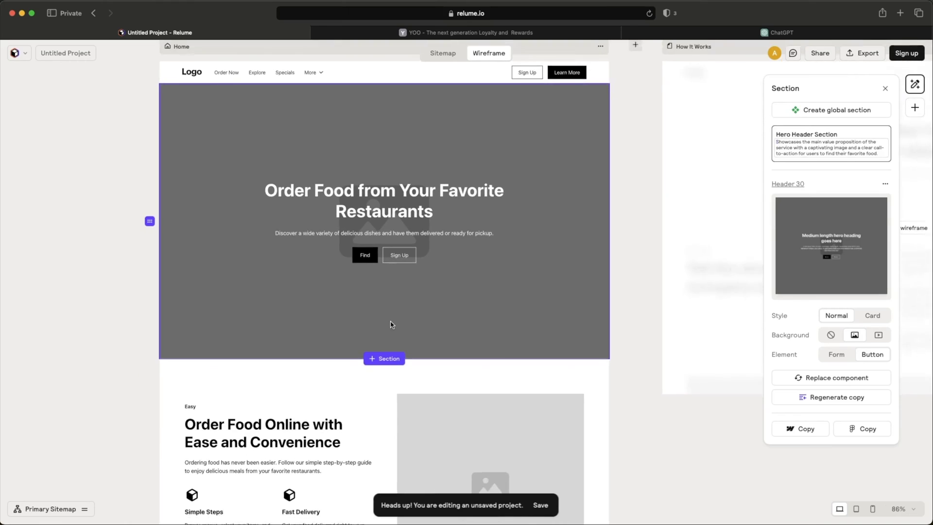
pyautogui.click(885, 184)
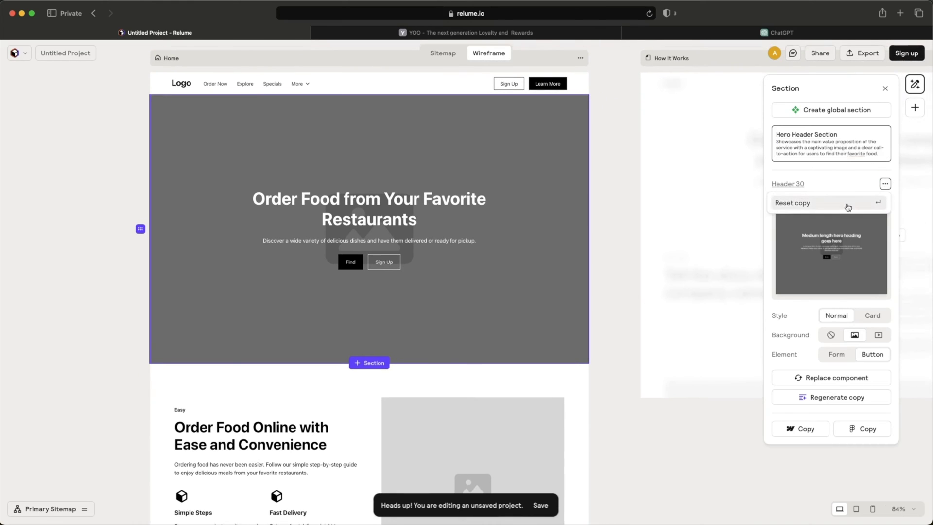
pyautogui.click(825, 204)
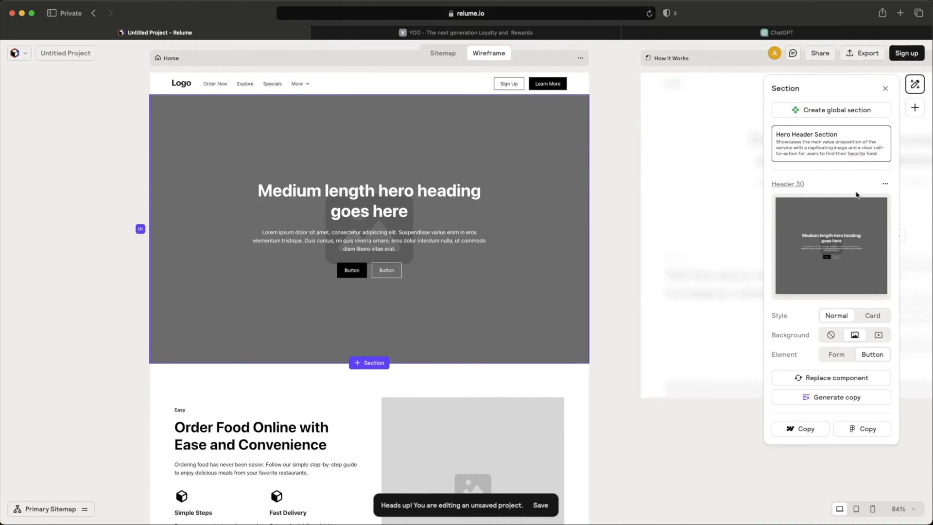
pyautogui.click(885, 184)
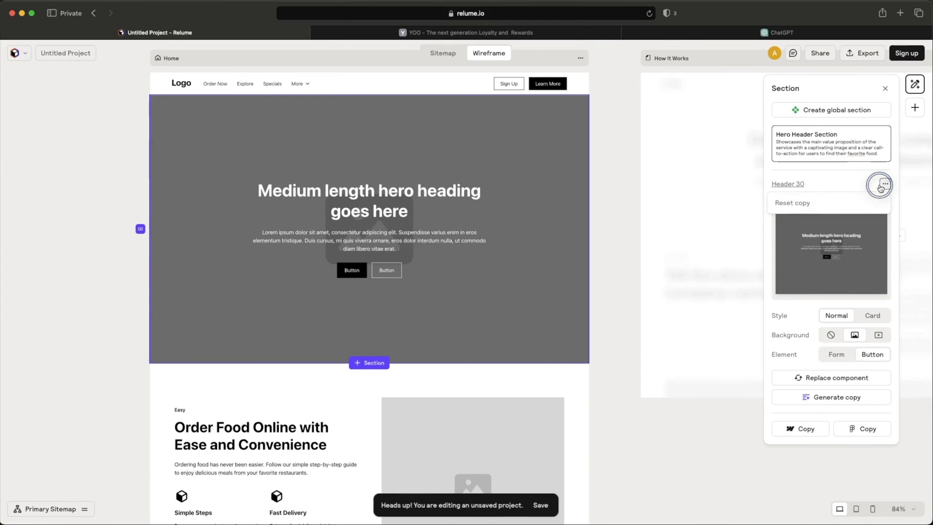
pyautogui.doubleClick(417, 188)
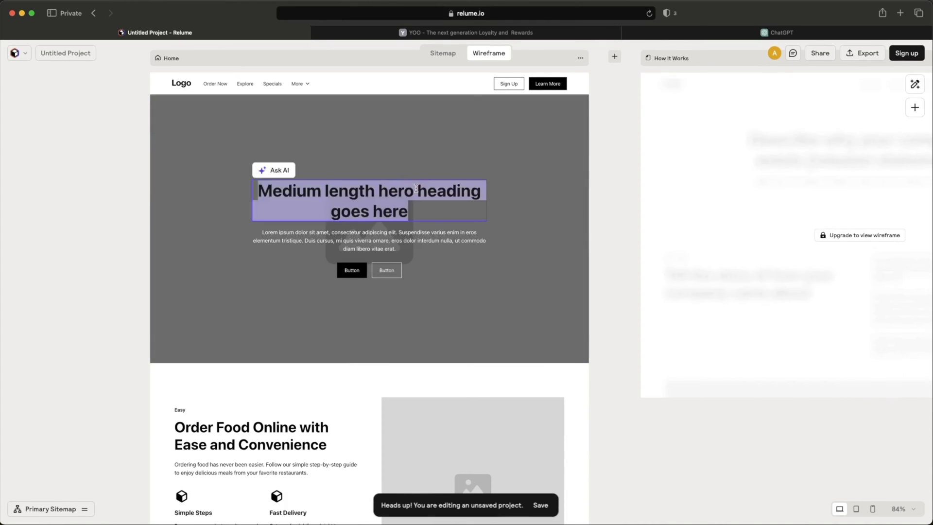
pyautogui.click(522, 192)
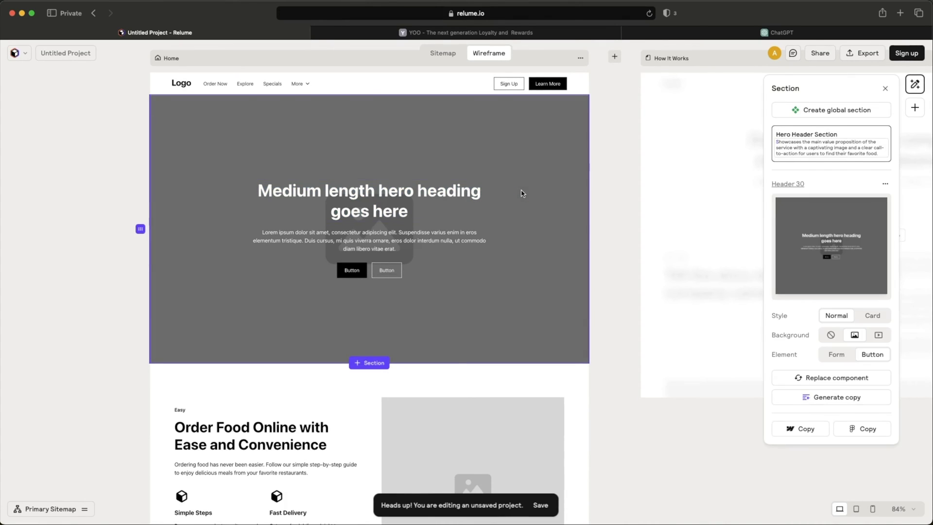
# Step: Turn the hero's call to action into an email sign-up form and generate new copy
pyautogui.click(846, 358)
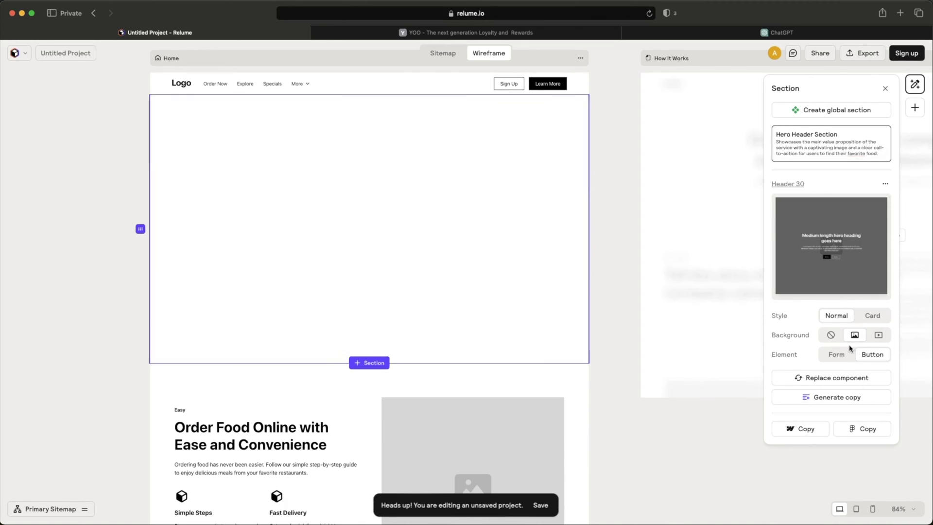
pyautogui.click(839, 356)
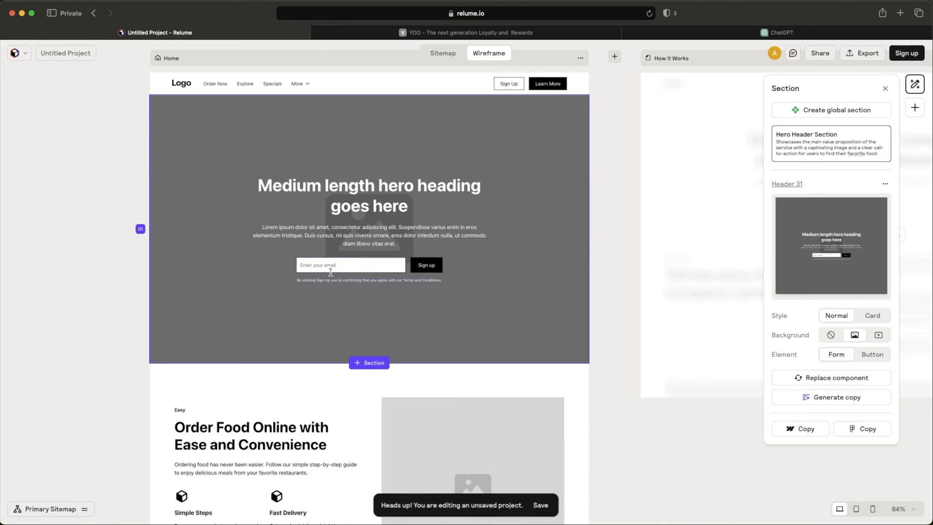
pyautogui.scroll(3, 383, 277)
pyautogui.click(809, 402)
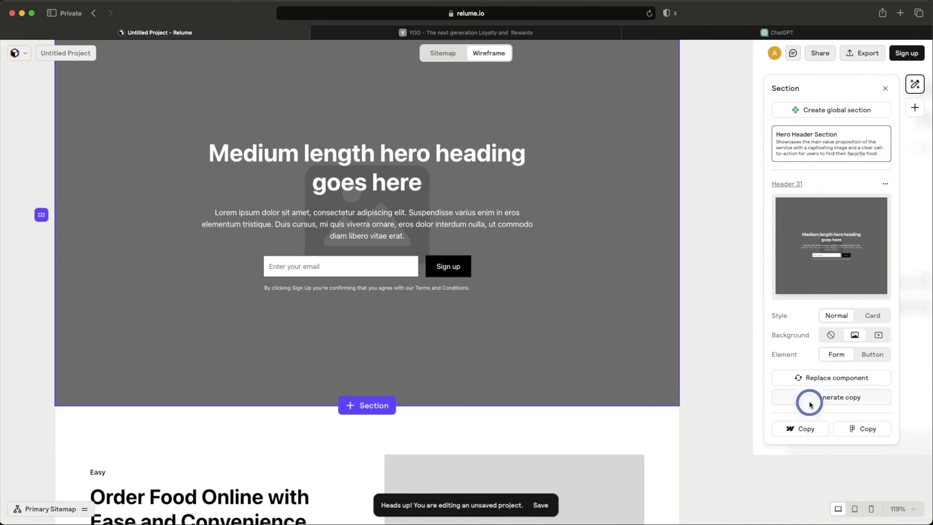
pyautogui.click(836, 304)
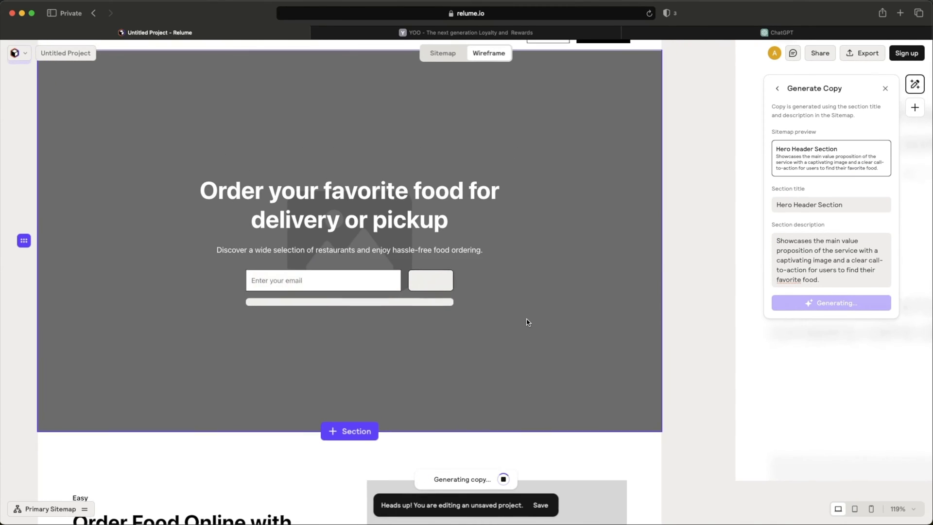
# Step: Try the hero background options None, Image and Video
pyautogui.click(832, 336)
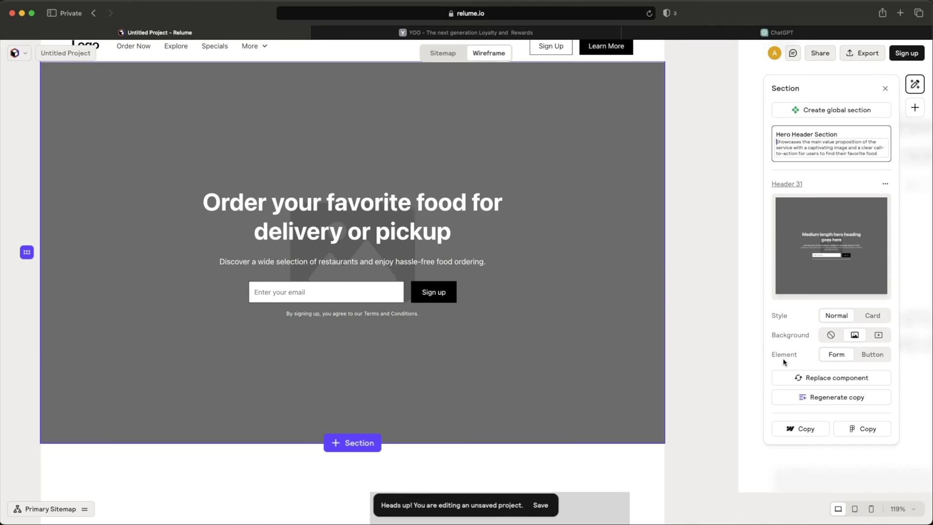
pyautogui.click(855, 334)
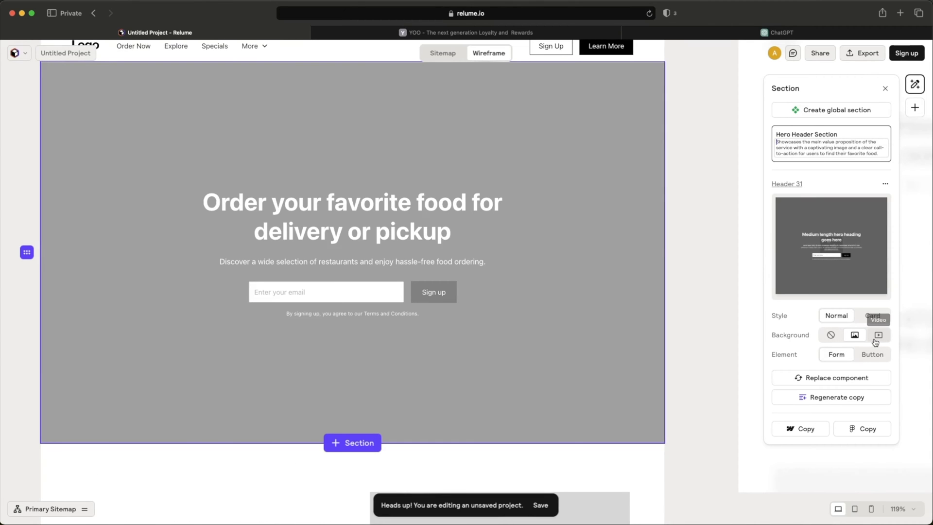
pyautogui.click(875, 341)
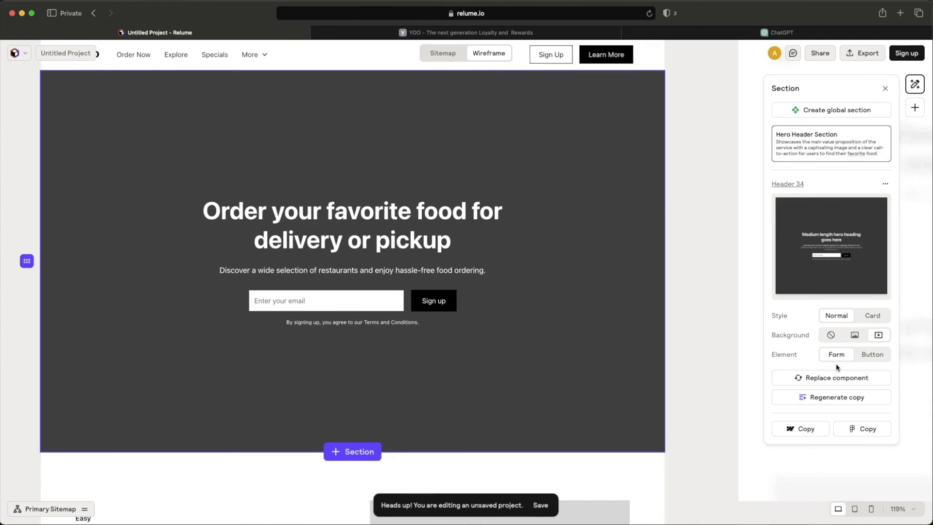
# Step: Replace the hero component with the Header 78 layout
pyautogui.click(847, 379)
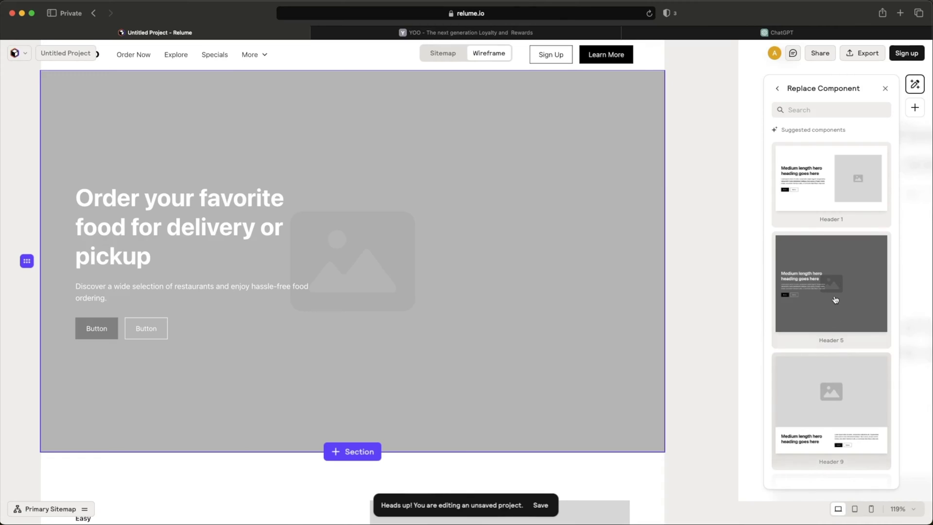
pyautogui.scroll(-1, 837, 284)
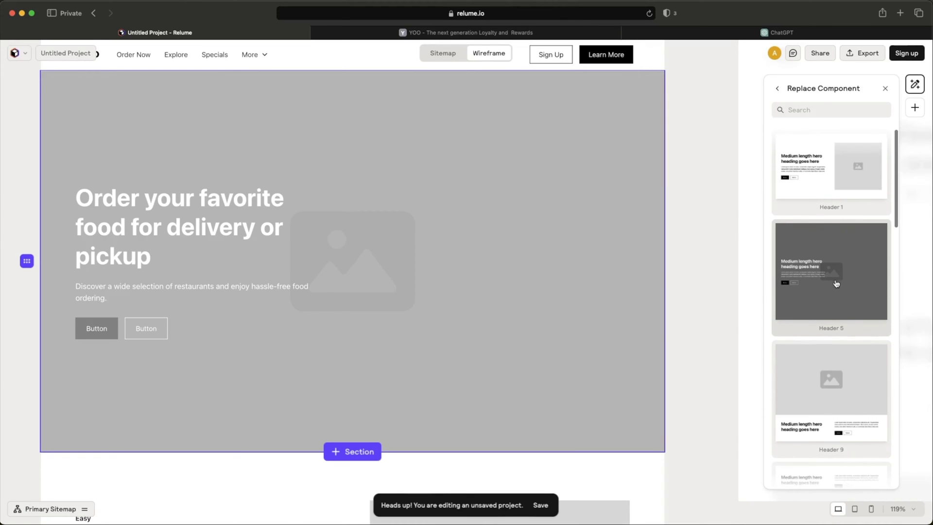
pyautogui.scroll(-5, 841, 213)
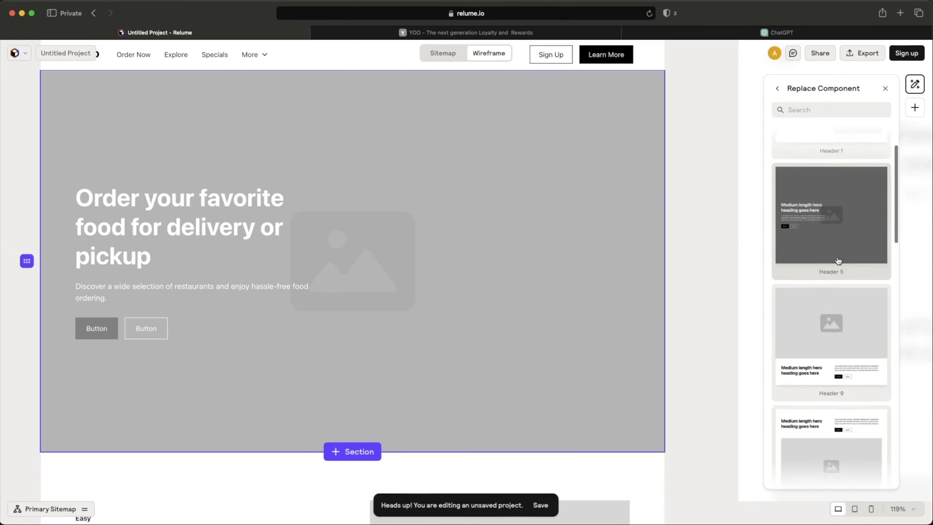
pyautogui.scroll(-10, 845, 305)
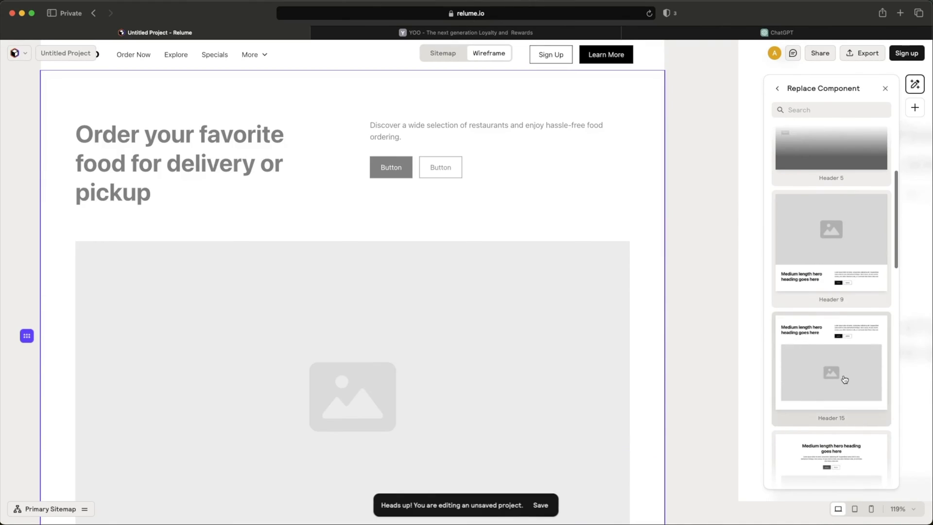
pyautogui.scroll(-6, 851, 311)
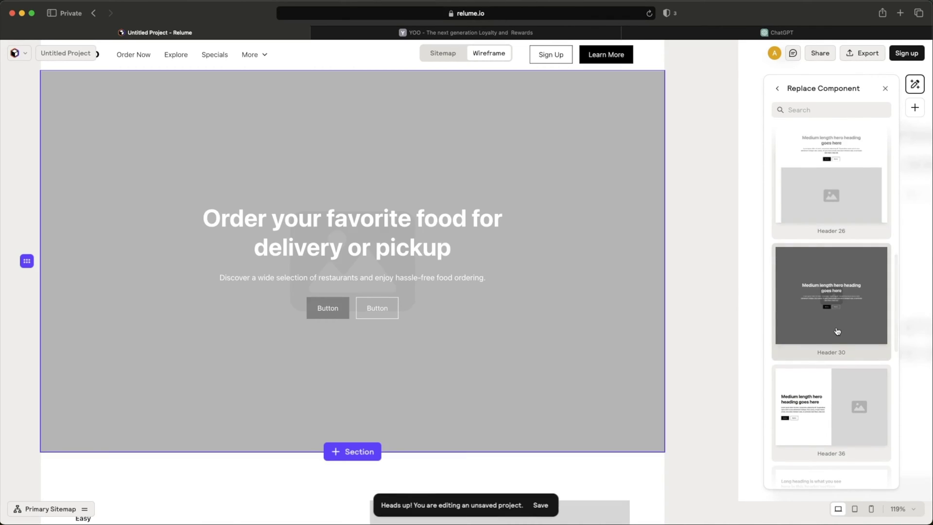
pyautogui.scroll(-15, 837, 335)
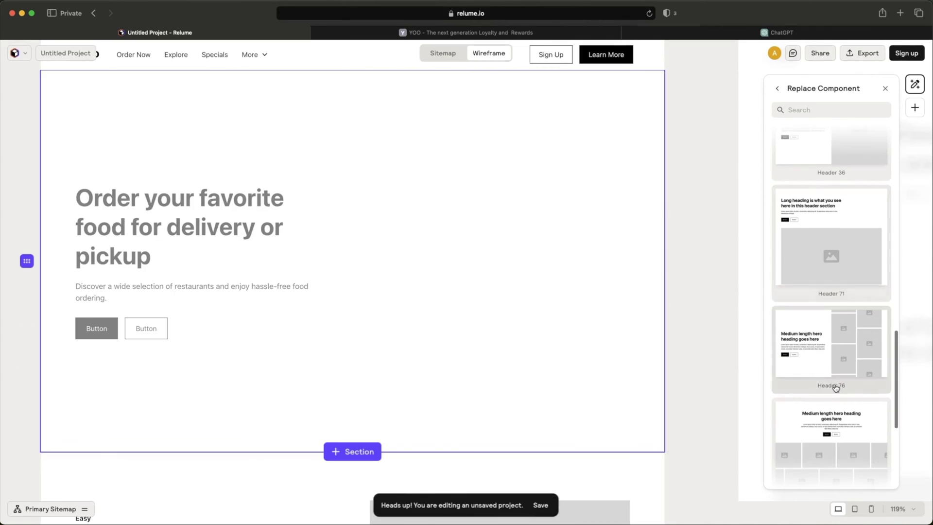
pyautogui.scroll(-2, 836, 388)
pyautogui.click(848, 346)
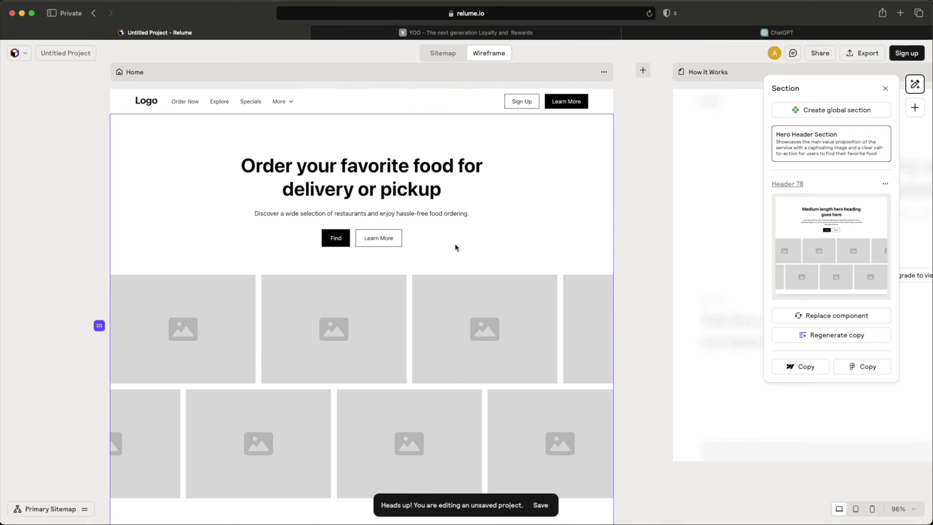
pyautogui.scroll(-7, 455, 248)
# Step: Make the Restaurants section a three-column slider, after briefly trying four columns
pyautogui.click(478, 265)
pyautogui.scroll(-6, 537, 317)
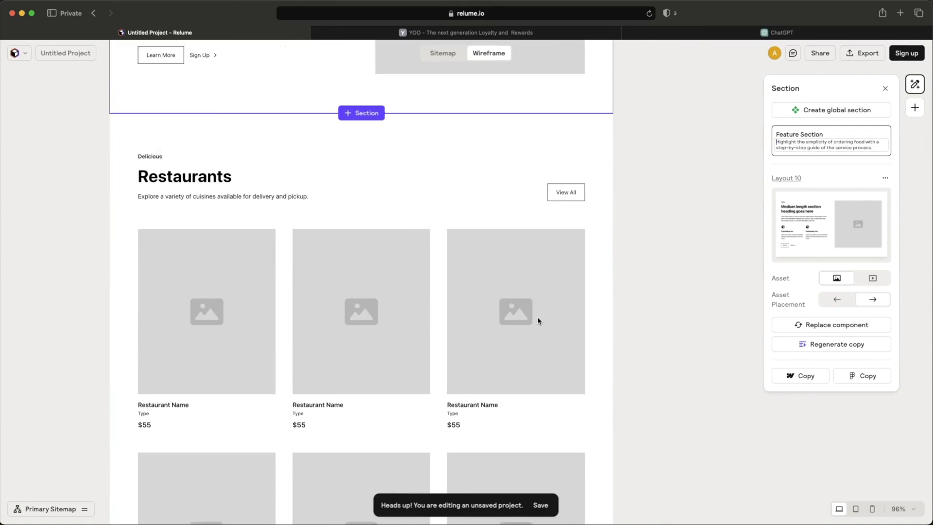
pyautogui.click(463, 280)
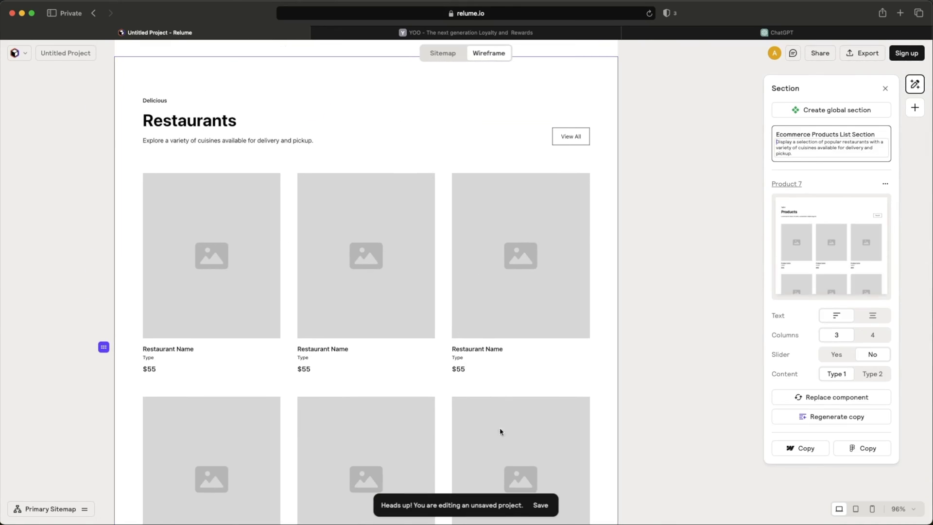
pyautogui.click(864, 335)
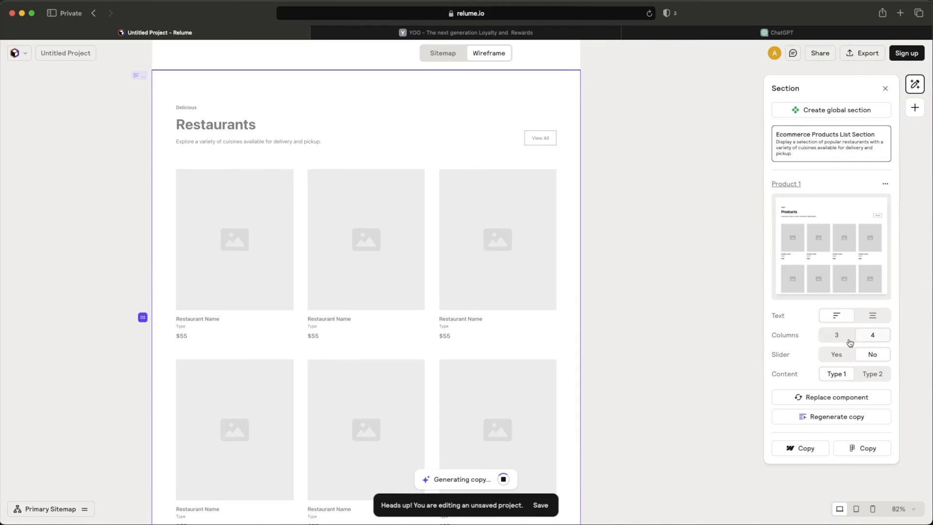
pyautogui.click(838, 336)
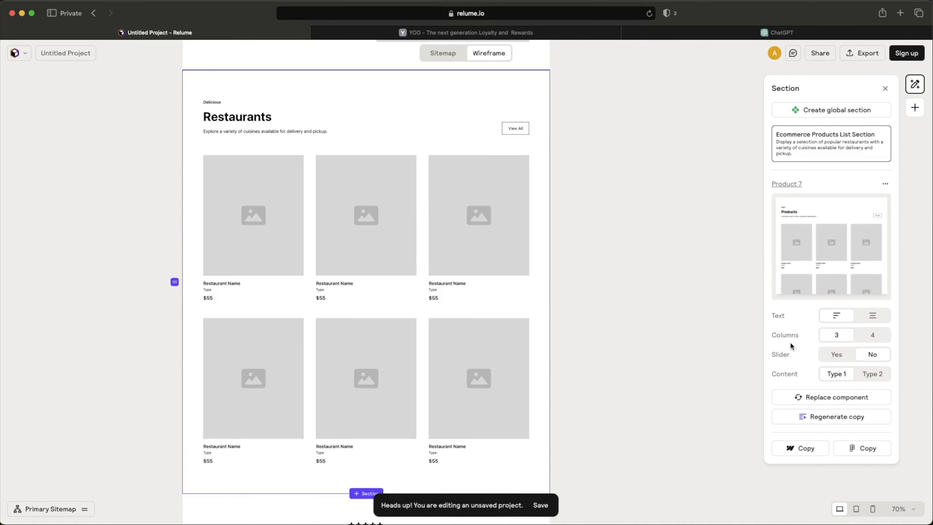
pyautogui.click(839, 355)
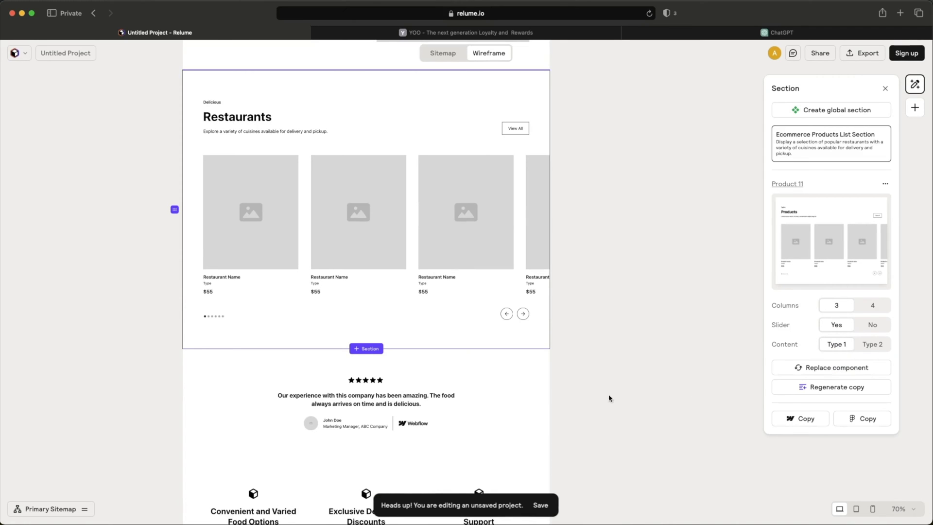
pyautogui.scroll(-3, 559, 400)
pyautogui.scroll(8, 559, 400)
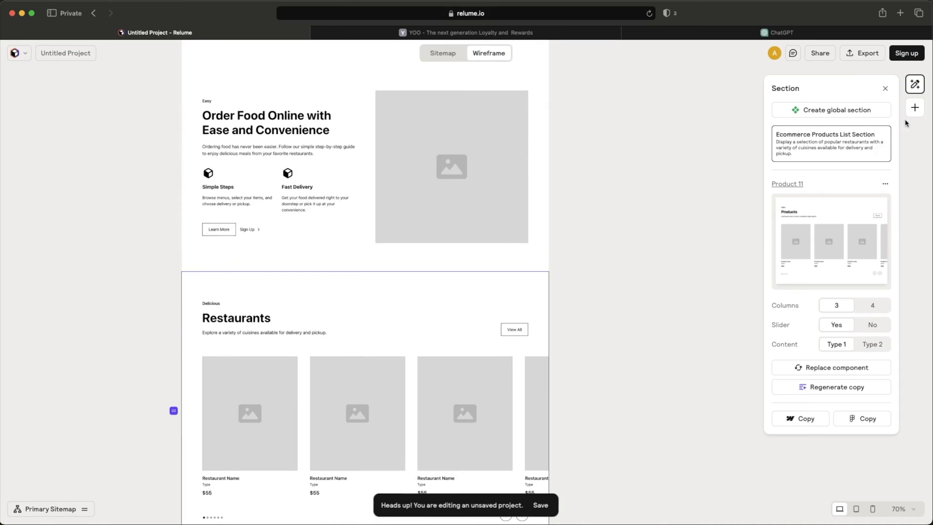
pyautogui.click(916, 85)
# Step: Pan the wireframe canvas, then toggle to Sitemap view and back to Wireframe
pyautogui.click(916, 84)
pyautogui.scroll(-3, 658, 150)
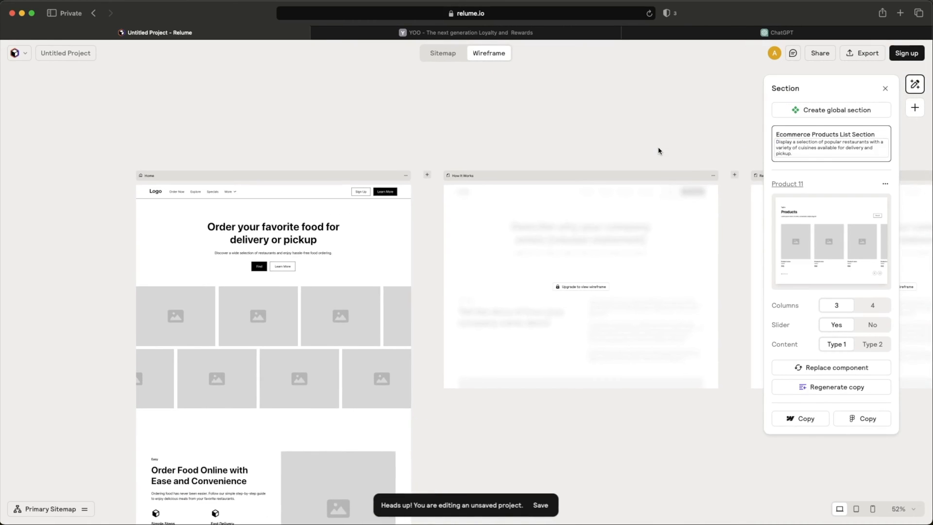
pyautogui.scroll(3, 658, 151)
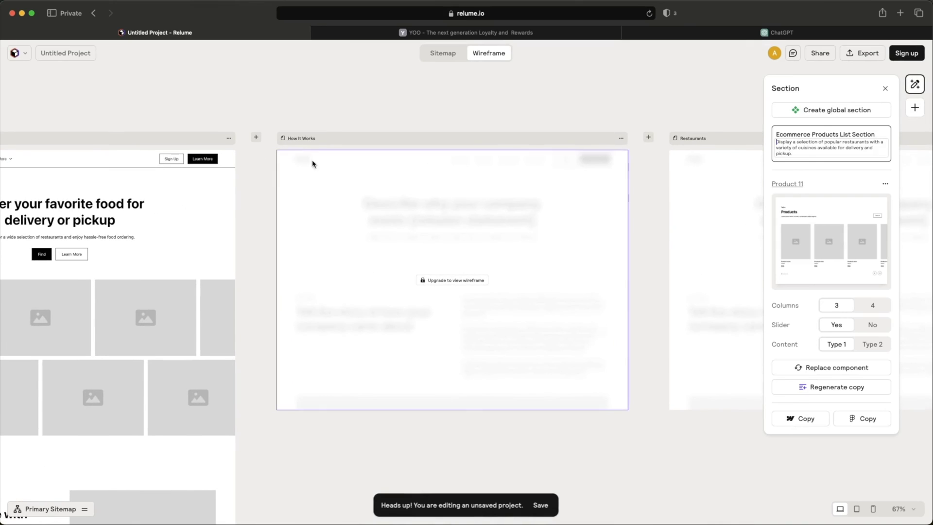
pyautogui.scroll(2, 312, 160)
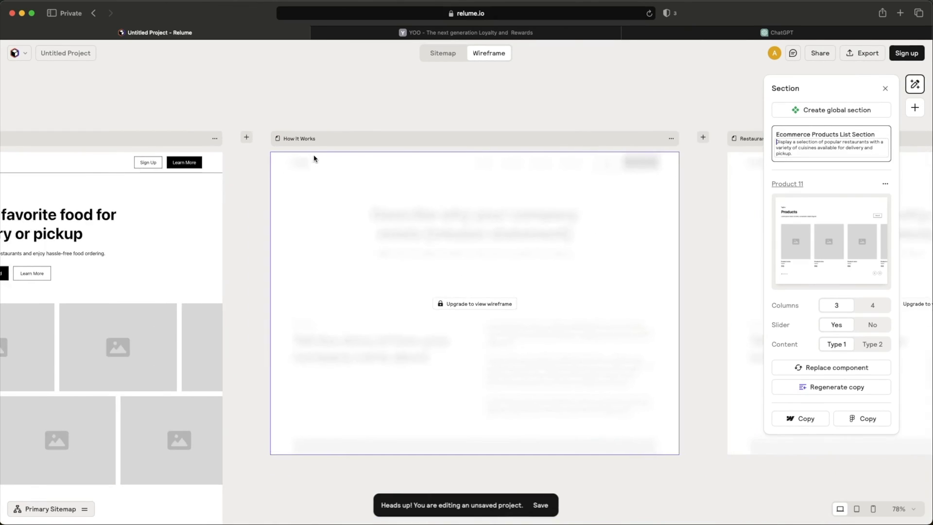
pyautogui.hscroll(5, 314, 156)
pyautogui.press('s')
pyautogui.scroll(-10, 385, 259)
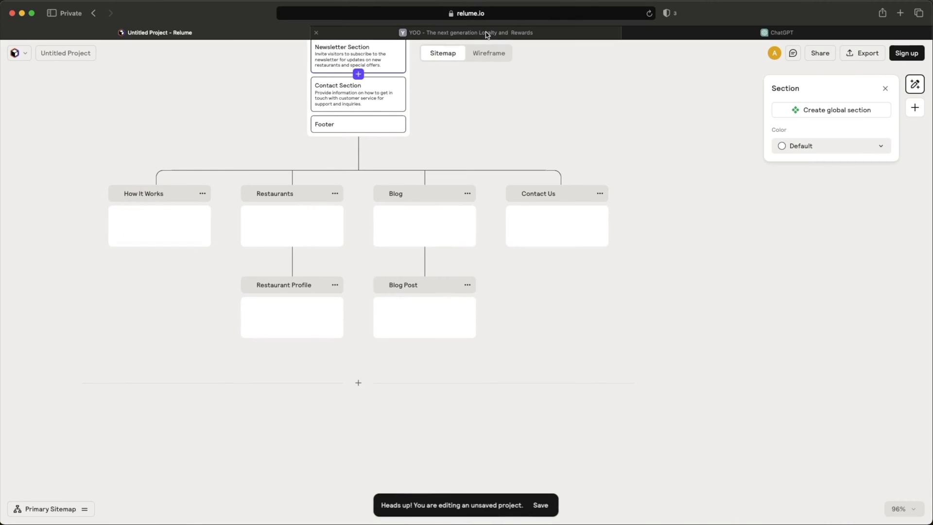
pyautogui.click(486, 51)
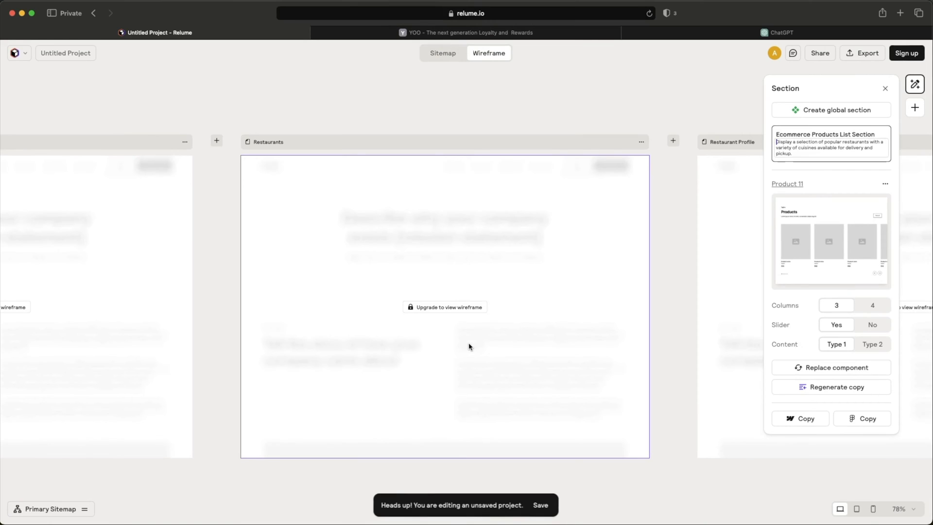
# Step: Select the Restaurants page wireframe and pan across the other pages locked behind an upgrade
pyautogui.click(617, 295)
pyautogui.hscroll(10, 617, 296)
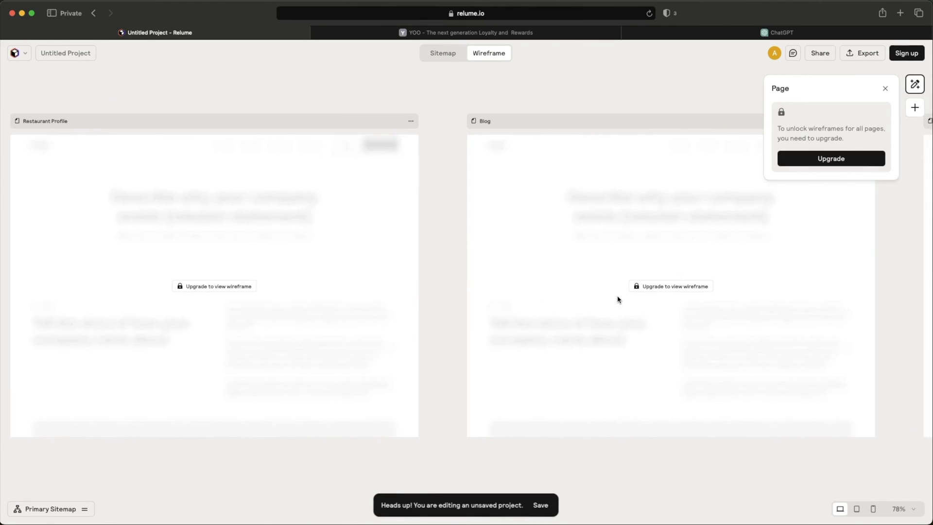
pyautogui.hscroll(10, 617, 299)
pyautogui.hscroll(5, 618, 298)
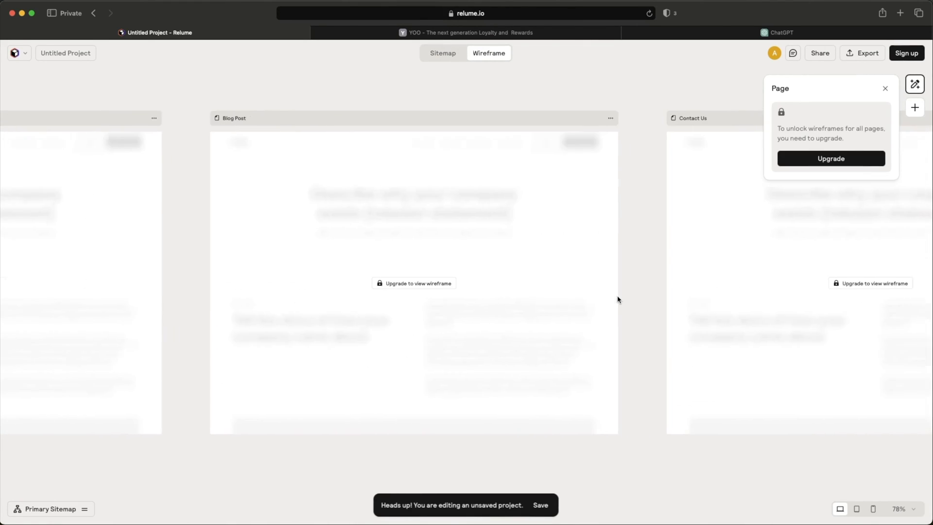
pyautogui.hscroll(3, 618, 299)
pyautogui.hscroll(-3, 618, 299)
pyautogui.scroll(-5, 618, 299)
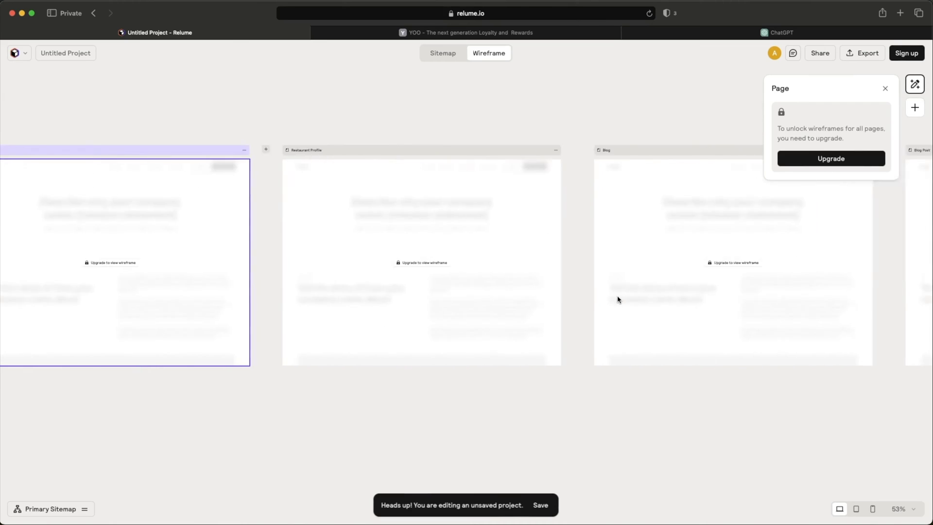
pyautogui.hscroll(-5, 617, 299)
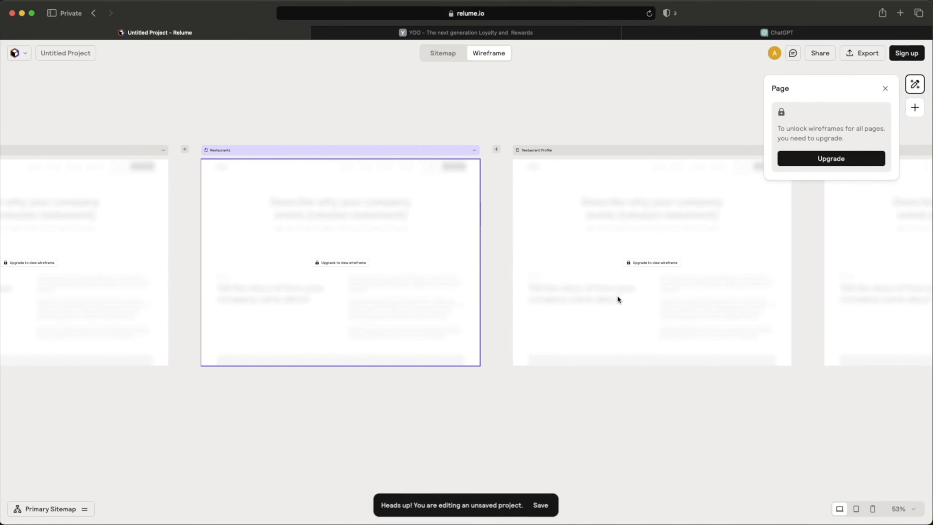
pyautogui.hscroll(-12, 618, 299)
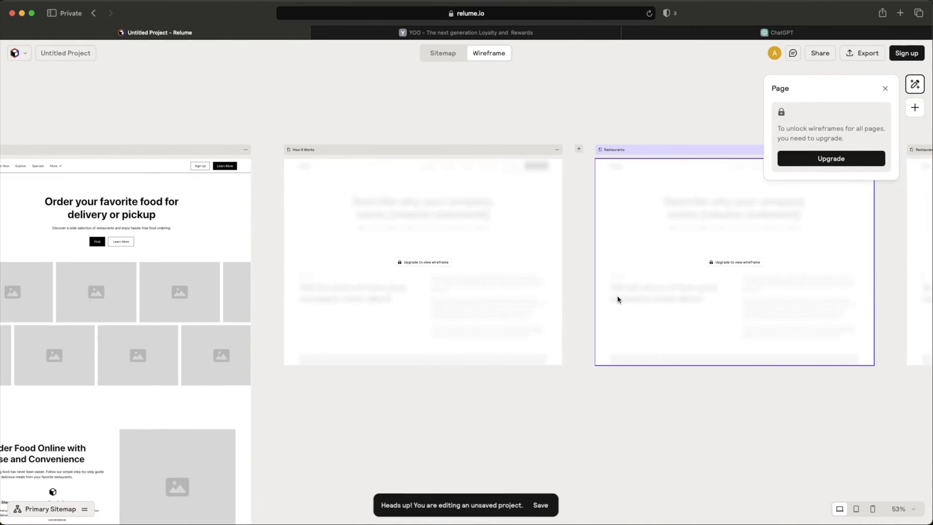
pyautogui.hscroll(-3, 435, 261)
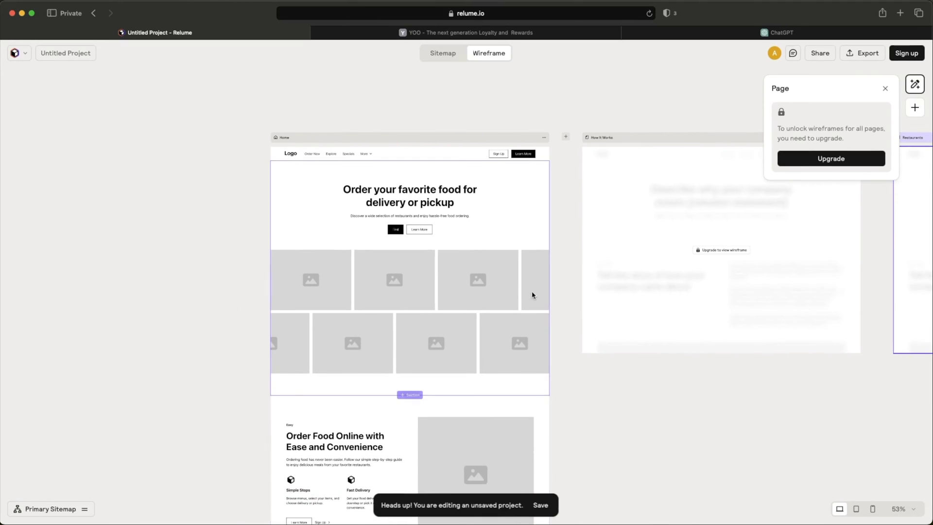
pyautogui.scroll(-5, 343, 362)
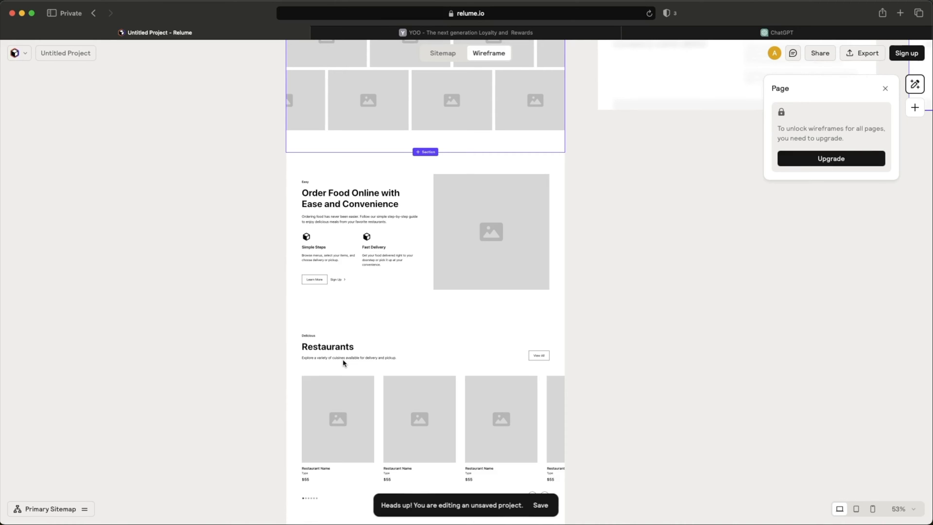
# Step: Preview the wireframes at tablet and mobile widths, then settle on desktop width
pyautogui.click(856, 509)
pyautogui.click(872, 508)
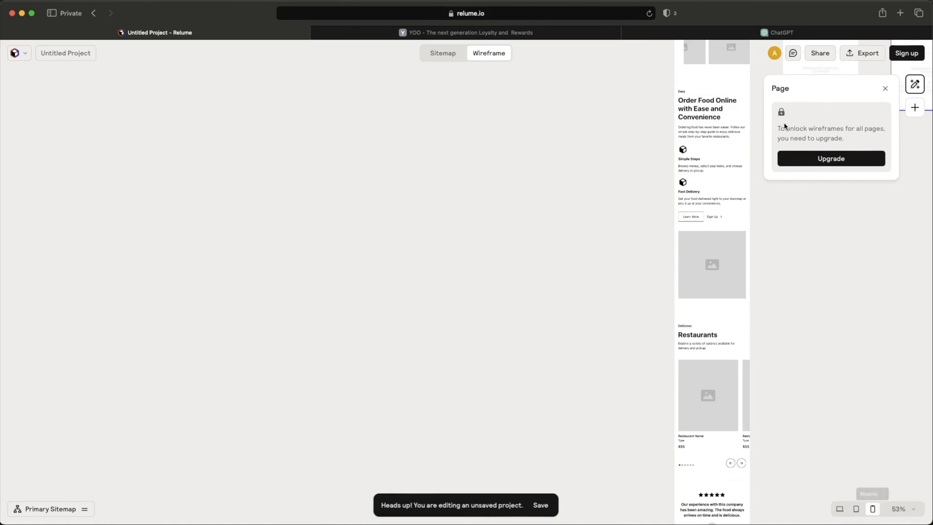
pyautogui.scroll(5, 689, 182)
pyautogui.hscroll(5, 689, 182)
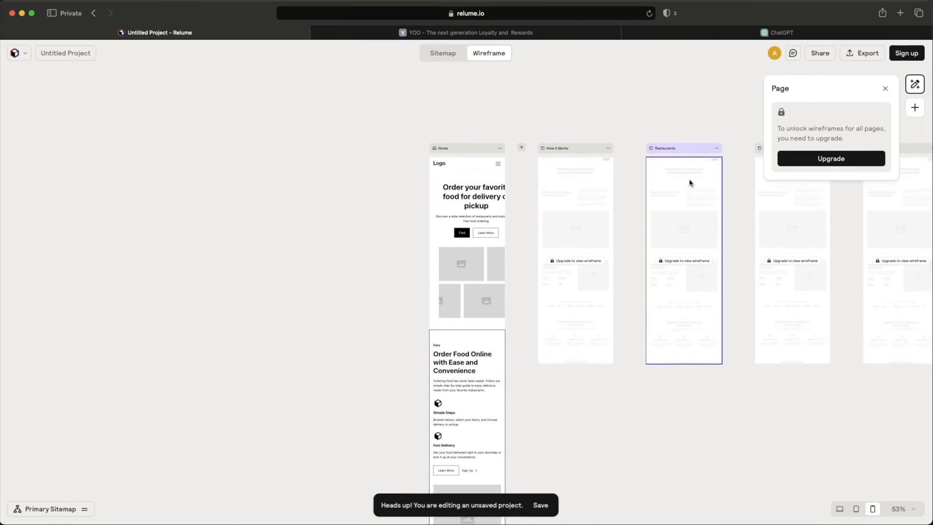
pyautogui.scroll(-1, 690, 183)
pyautogui.hscroll(-2, 689, 183)
pyautogui.click(840, 509)
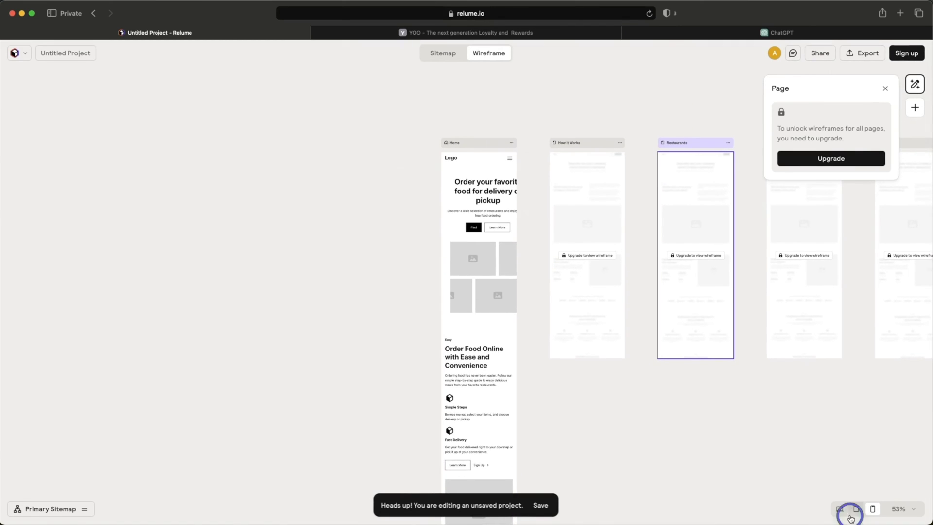
pyautogui.hscroll(-6, 426, 348)
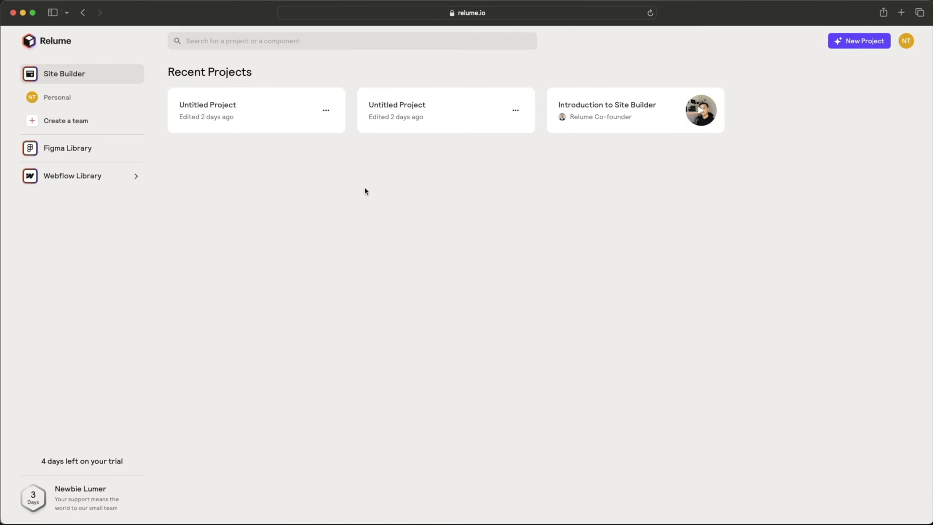
# Step: Start a new project: 'Restaurant food delivery ordering app with pick up and delivery options', 10-15 pages
pyautogui.click(859, 41)
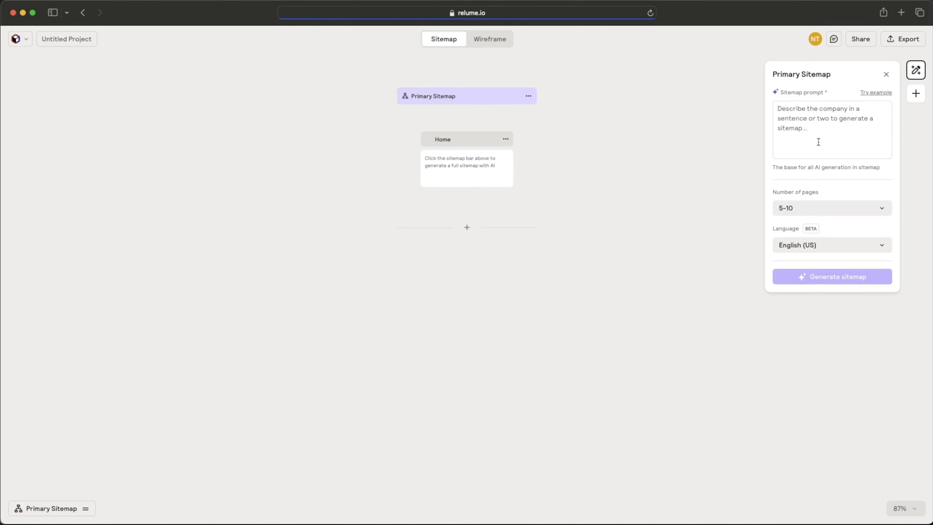
pyautogui.write('Restaurant food delivery ordering app with pick up and delivery options')
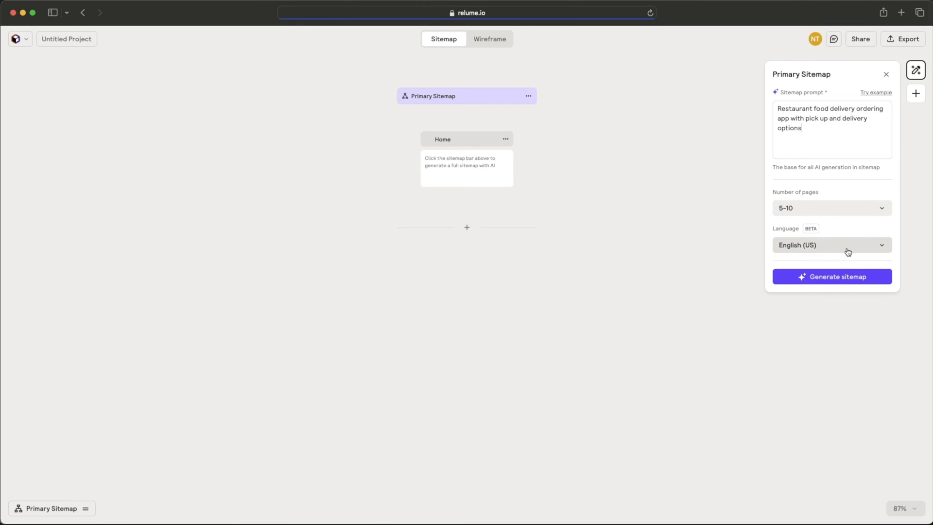
pyautogui.click(849, 215)
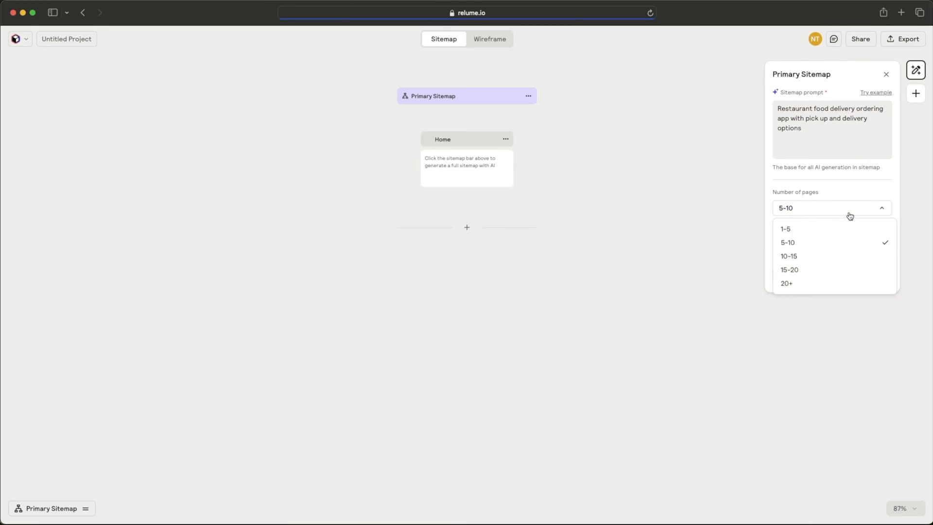
pyautogui.click(818, 255)
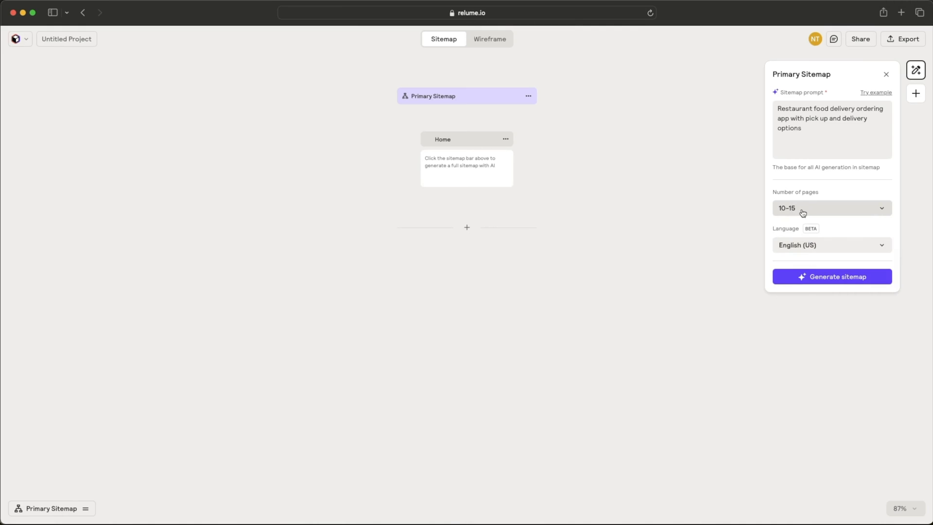
# Step: Generate the sitemap from the description and close the sitemap prompt panel
pyautogui.click(837, 277)
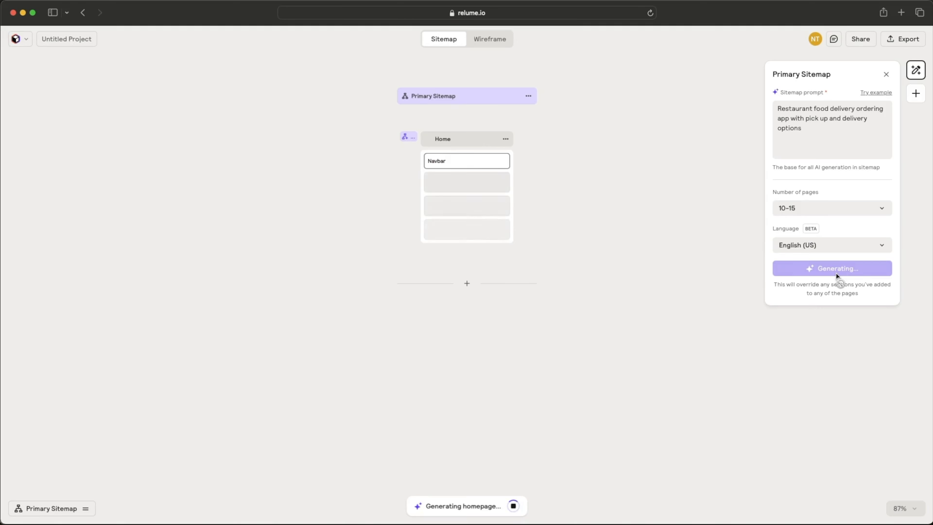
pyautogui.scroll(-2, 589, 245)
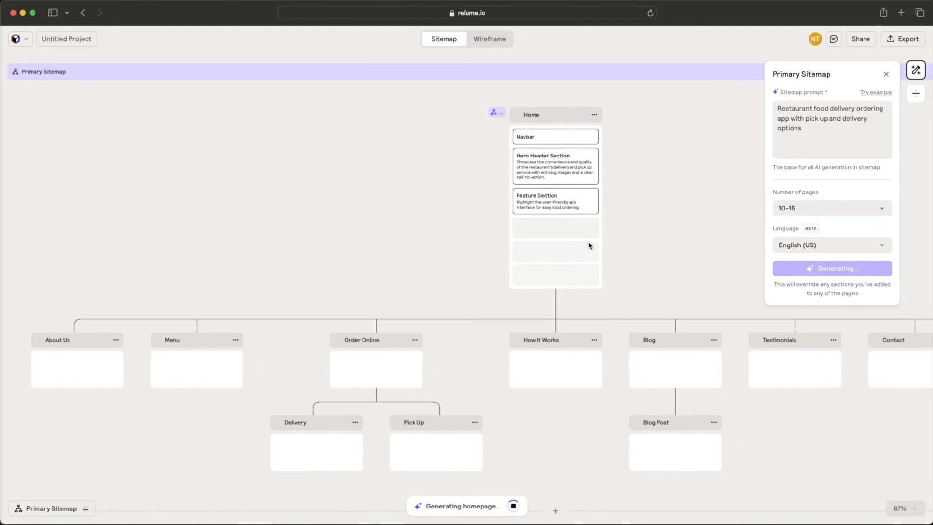
pyautogui.hscroll(-2, 589, 246)
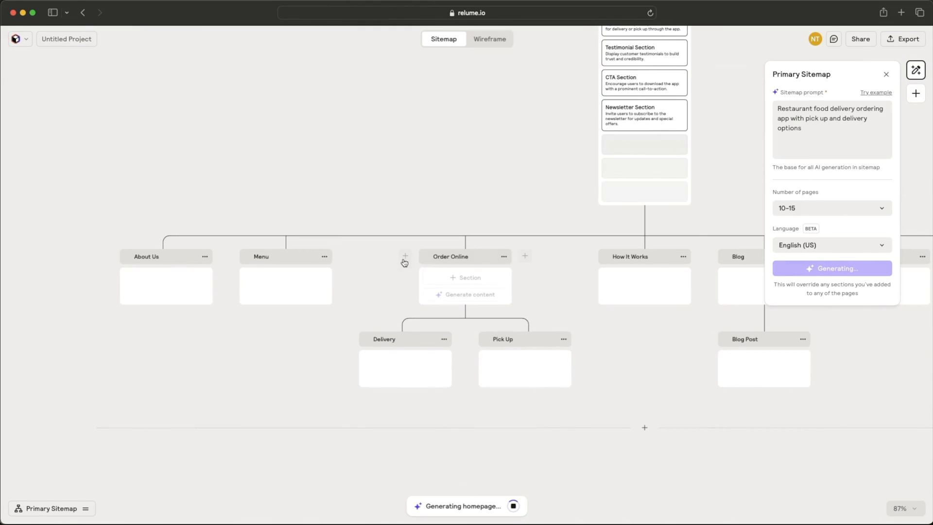
pyautogui.click(553, 278)
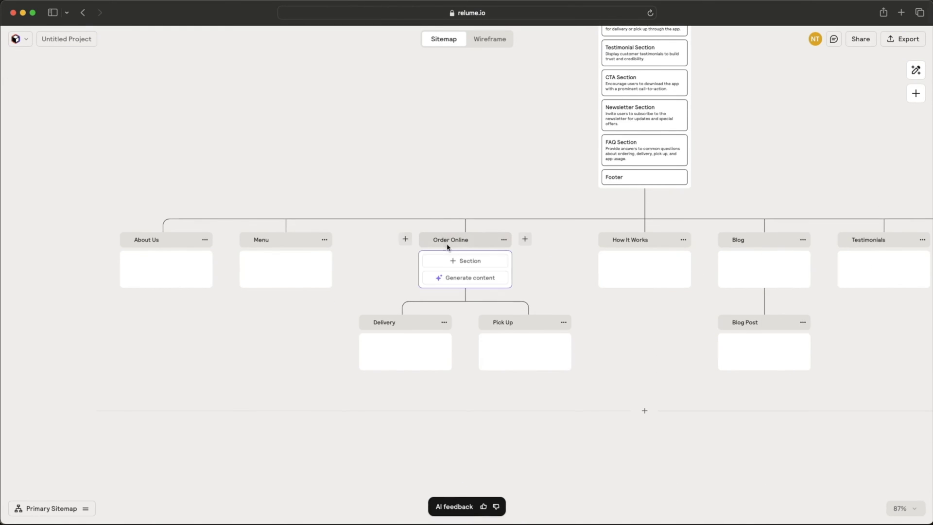
# Step: Generate content for the Pick Up page in the sitemap
pyautogui.hscroll(8, 461, 249)
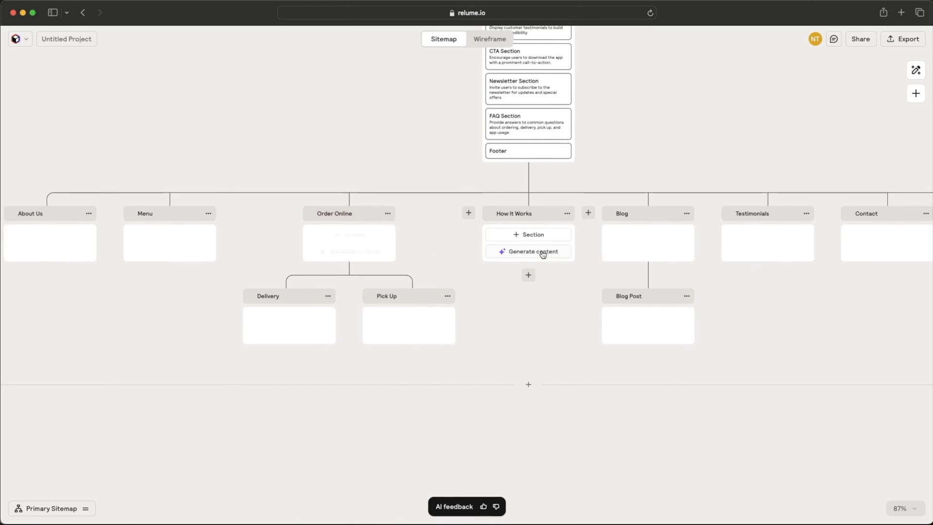
pyautogui.hscroll(6, 543, 254)
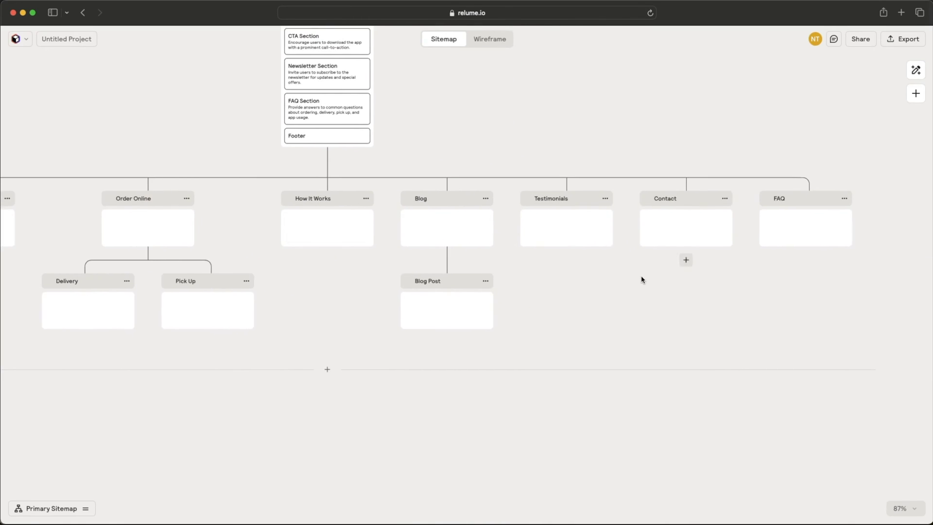
pyautogui.hscroll(-4, 641, 280)
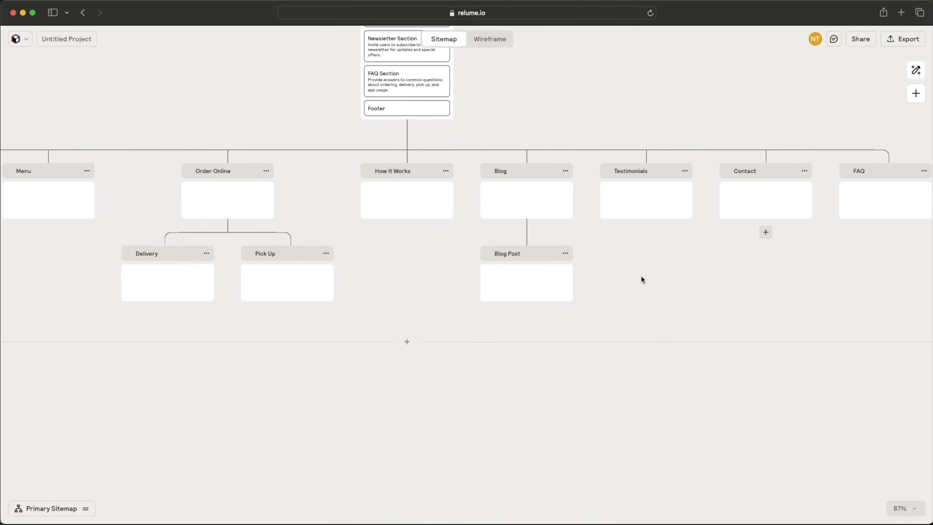
pyautogui.hscroll(-4, 642, 280)
pyautogui.scroll(3, 241, 277)
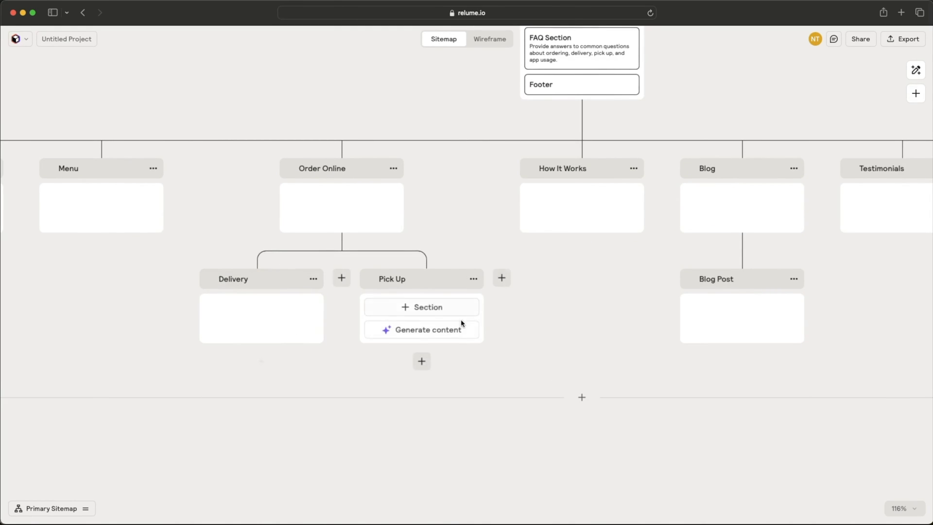
pyautogui.click(461, 327)
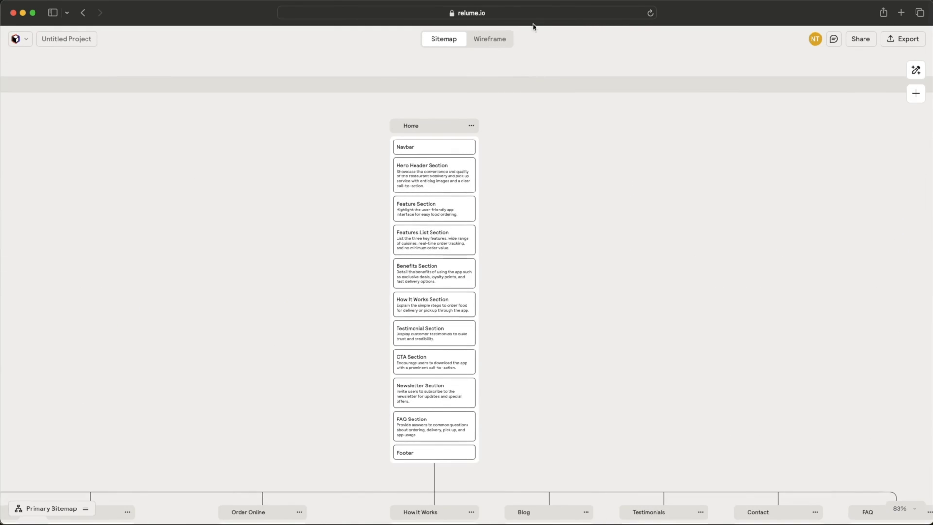
pyautogui.click(502, 35)
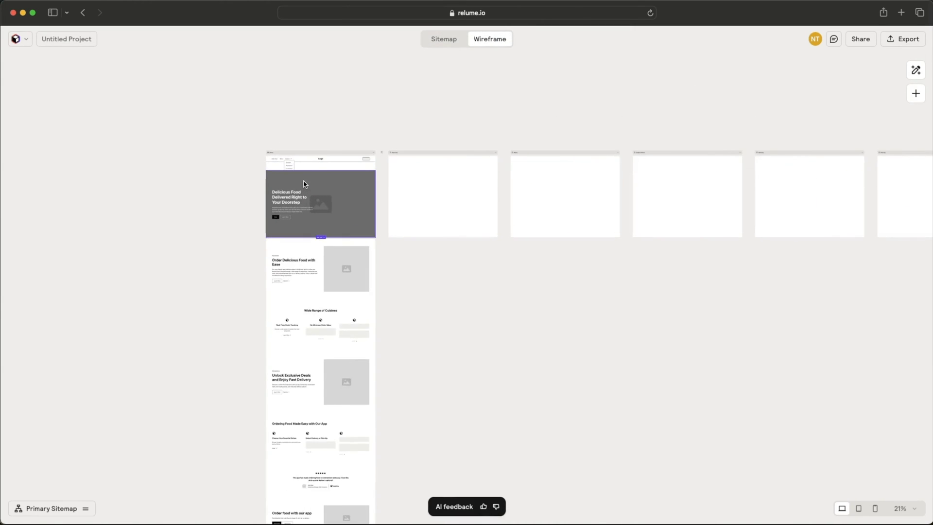
# Step: Scroll through the Home wireframe from its hero down to the FAQ and footer
pyautogui.scroll(-3, 304, 183)
pyautogui.keyDown('ctrl'); pyautogui.scroll(2, 303, 184); pyautogui.keyUp('ctrl')
pyautogui.scroll(-5, 304, 184)
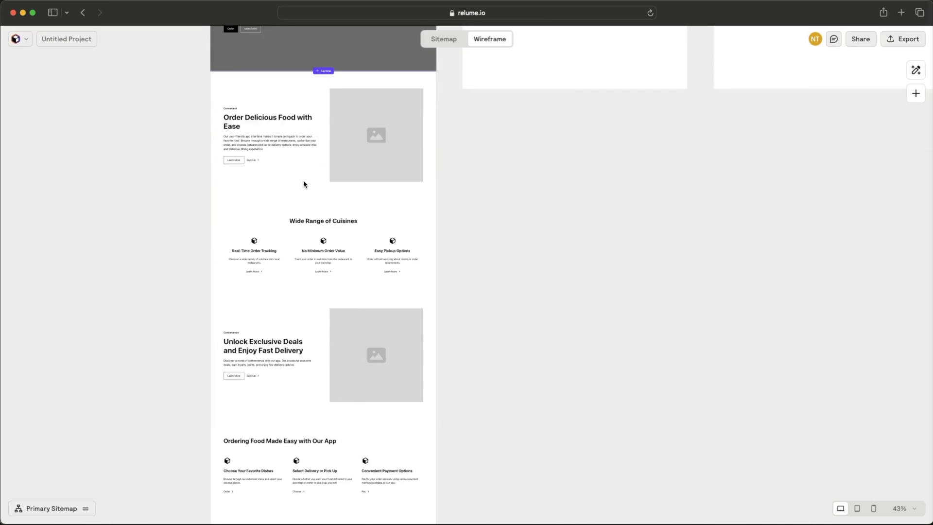
pyautogui.scroll(-5, 304, 184)
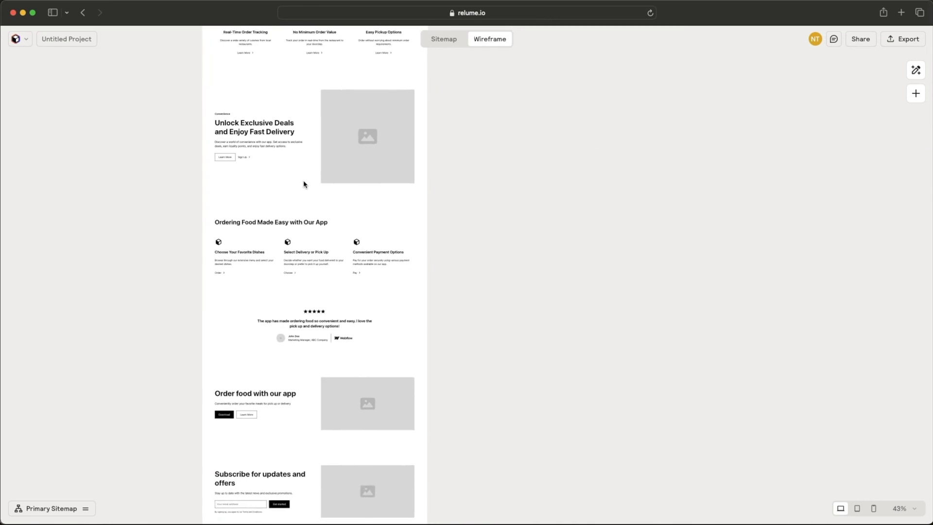
pyautogui.scroll(-5, 304, 184)
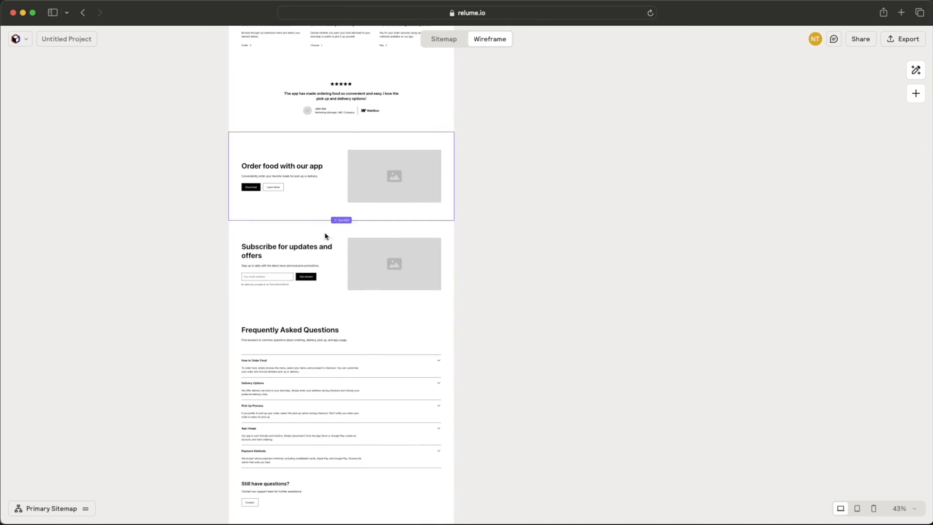
pyautogui.scroll(-2, 328, 242)
pyautogui.keyDown('ctrl'); pyautogui.scroll(5, 342, 258); pyautogui.keyUp('ctrl')
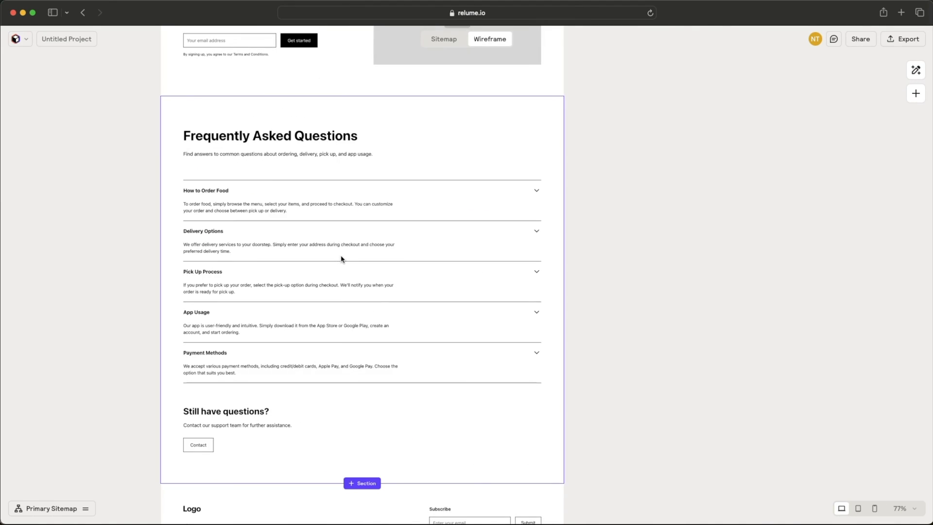
pyautogui.keyDown('ctrl'); pyautogui.scroll(-3, 328, 230); pyautogui.keyUp('ctrl')
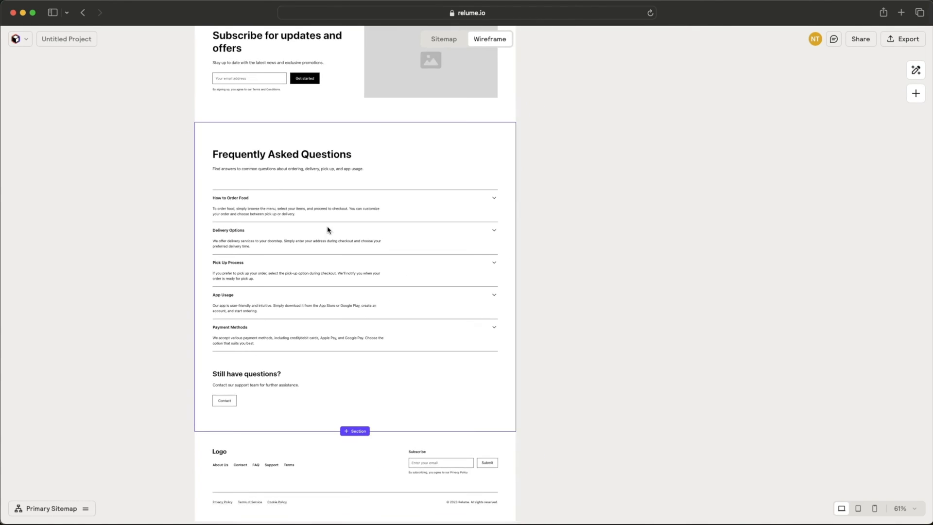
pyautogui.scroll(-3, 328, 230)
pyautogui.scroll(10, 328, 230)
pyautogui.scroll(8, 328, 230)
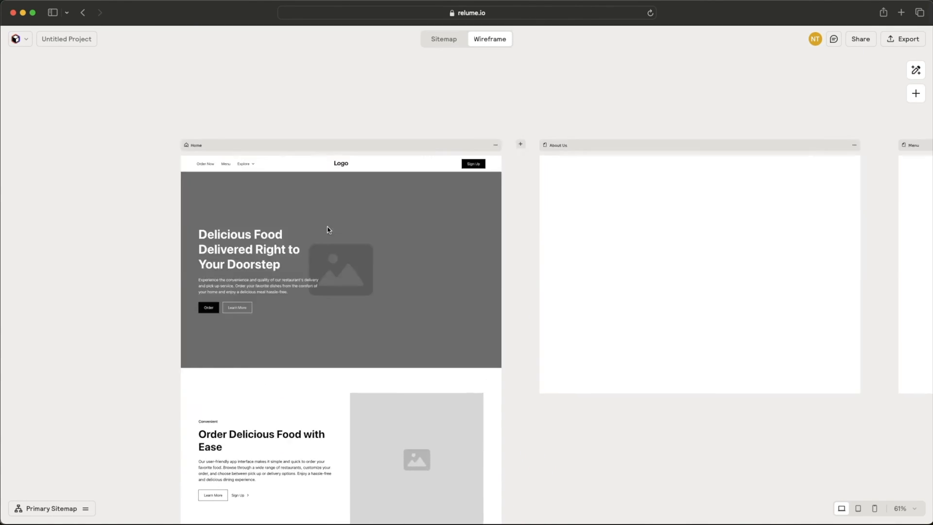
pyautogui.scroll(-15, 328, 230)
pyautogui.scroll(-10, 328, 230)
pyautogui.hscroll(5, 328, 230)
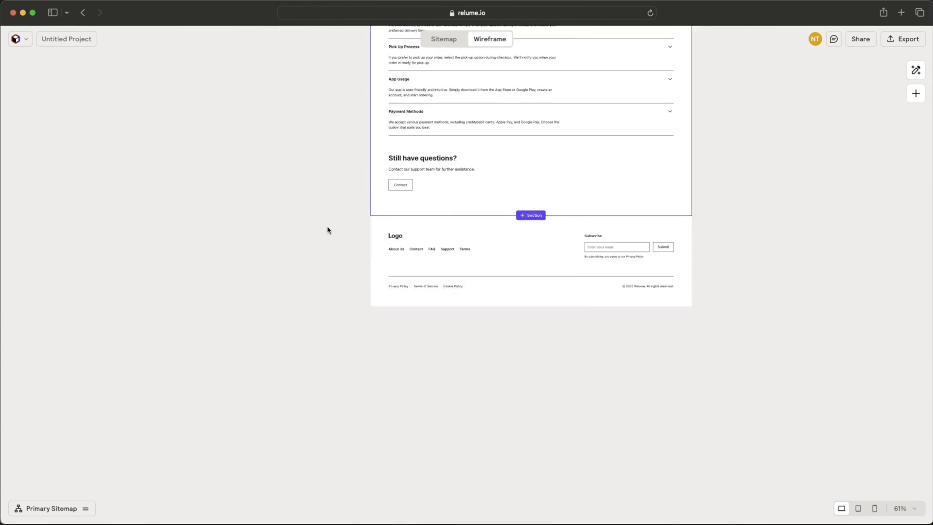
# Step: Open the add-section list after FAQ and dismiss it without adding anything
pyautogui.click(427, 192)
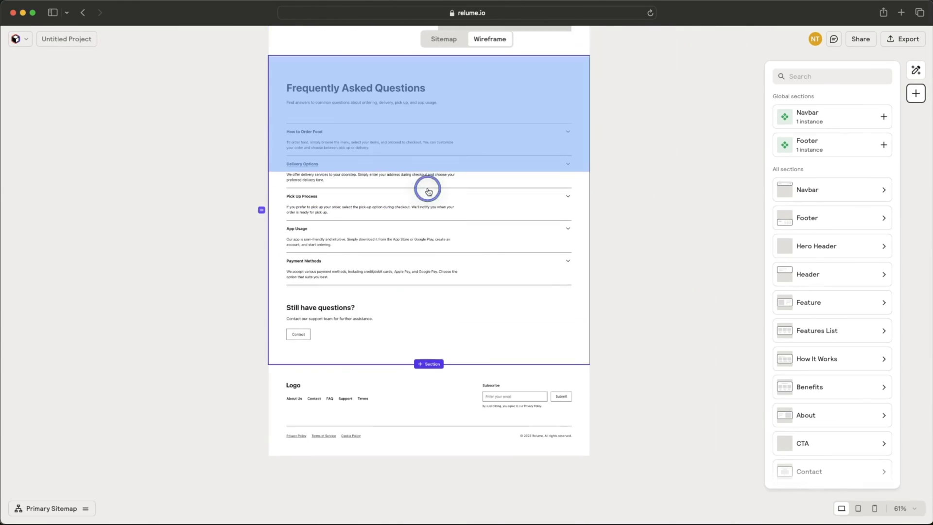
pyautogui.click(611, 263)
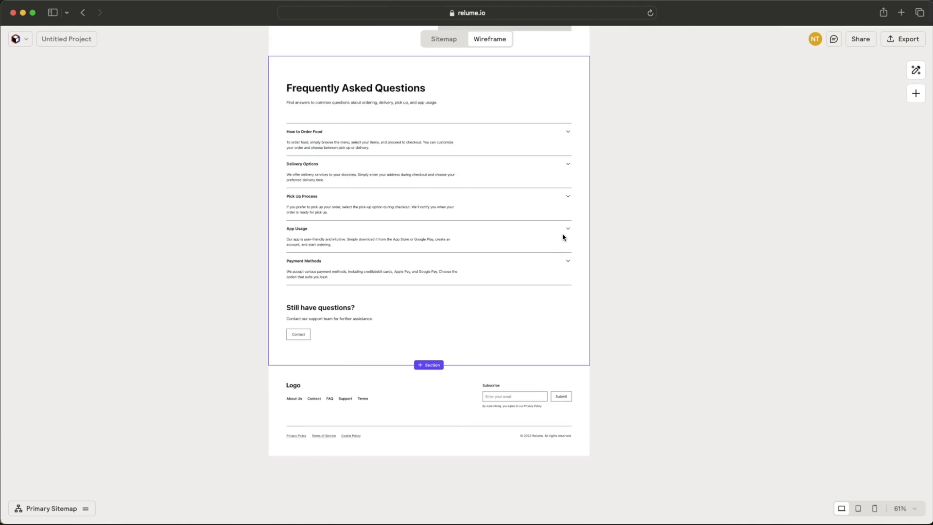
pyautogui.scroll(20, 562, 237)
pyautogui.hscroll(8, 563, 237)
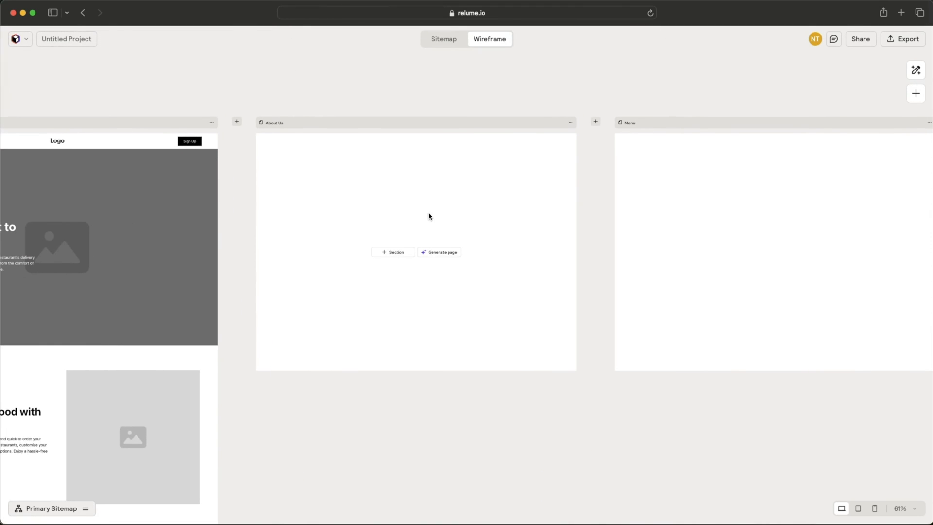
# Step: Generate the About Us wireframe and review its story, 50% stats and Meet Our Team sections
pyautogui.click(447, 254)
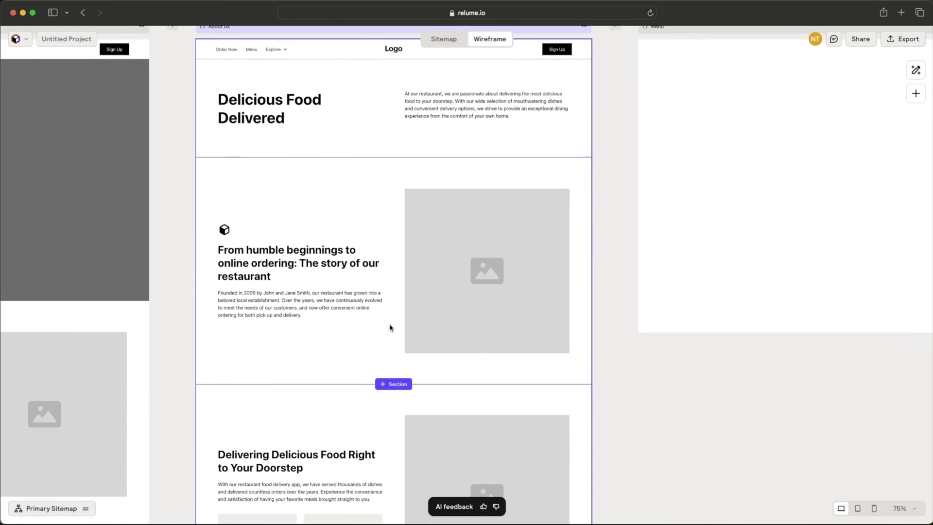
pyautogui.scroll(-5, 390, 327)
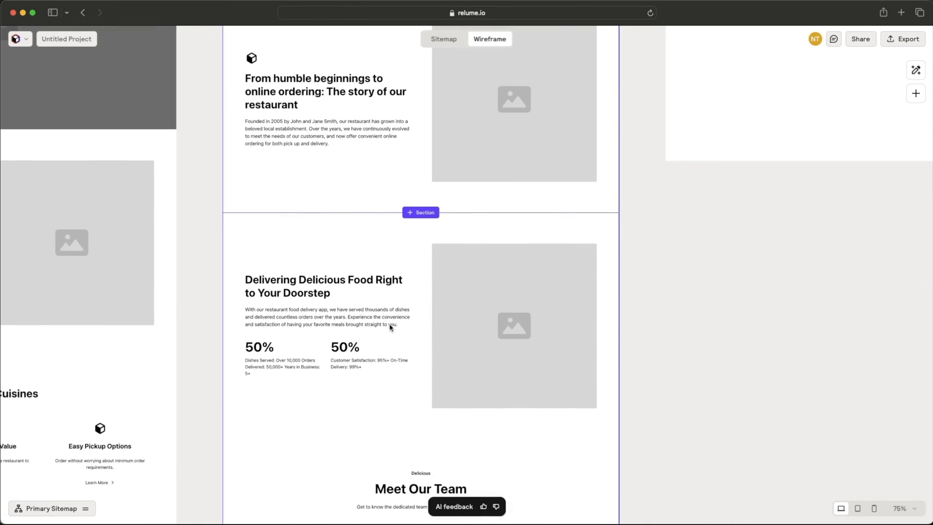
pyautogui.scroll(-4, 389, 328)
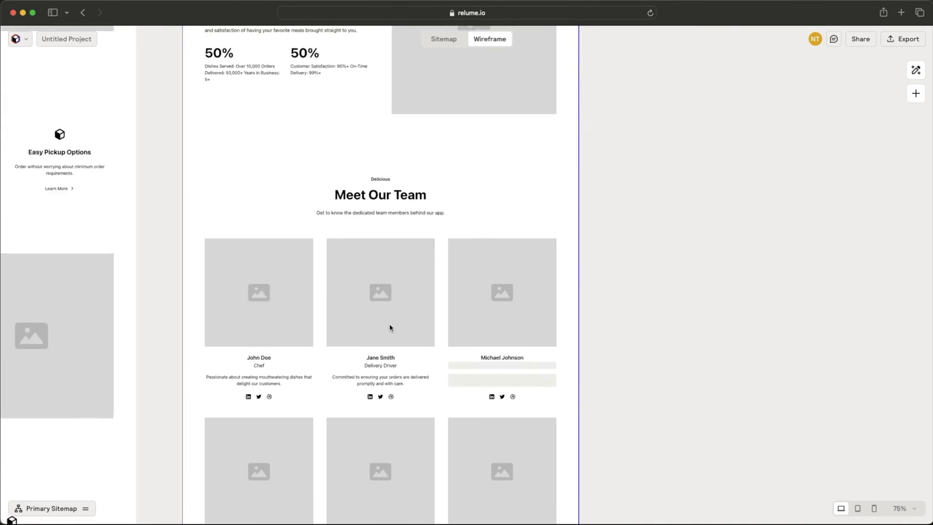
pyautogui.scroll(6, 389, 325)
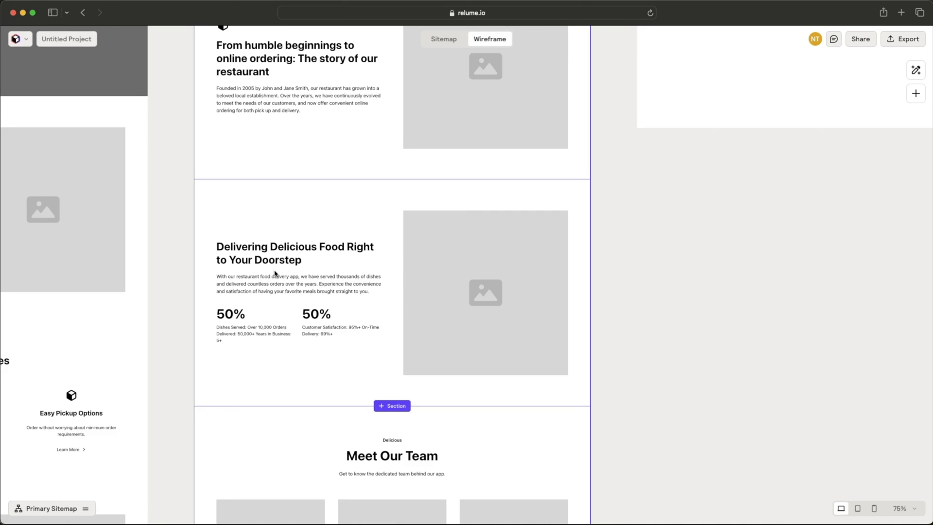
pyautogui.scroll(6, 330, 265)
pyautogui.hscroll(4, 384, 258)
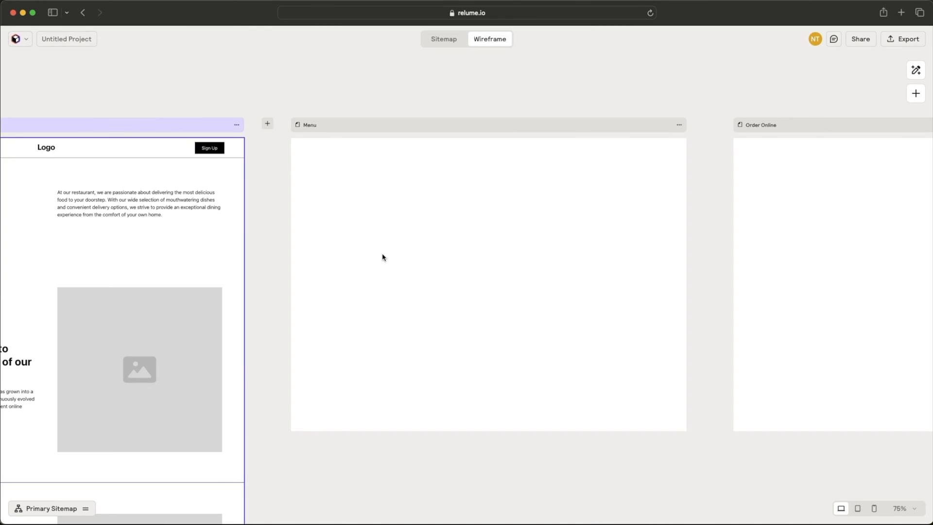
pyautogui.hscroll(3, 382, 257)
pyautogui.scroll(1, 382, 256)
# Step: Automatically generate the whole wireframe for the empty Menu page
pyautogui.click(389, 209)
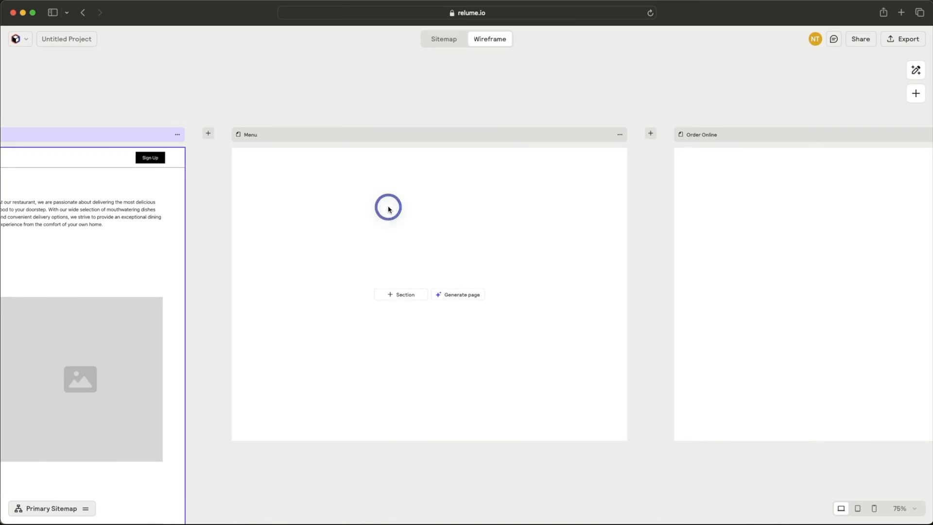
pyautogui.click(465, 295)
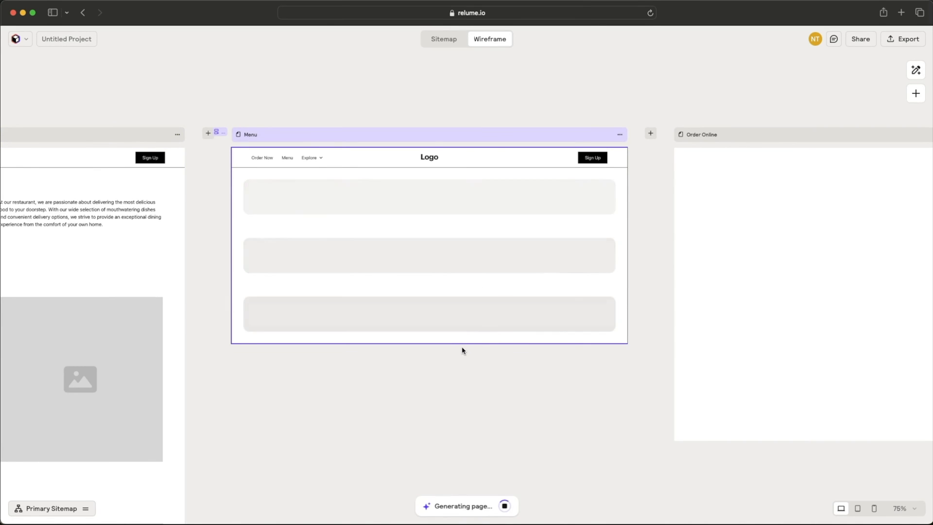
pyautogui.scroll(-5, 523, 351)
pyautogui.hscroll(3, 523, 351)
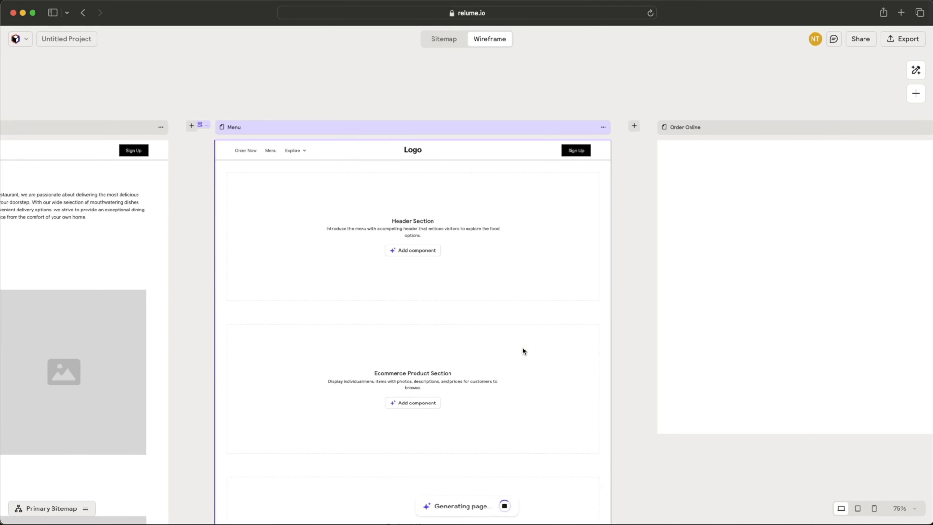
pyautogui.scroll(-3, 523, 351)
pyautogui.scroll(3, 523, 351)
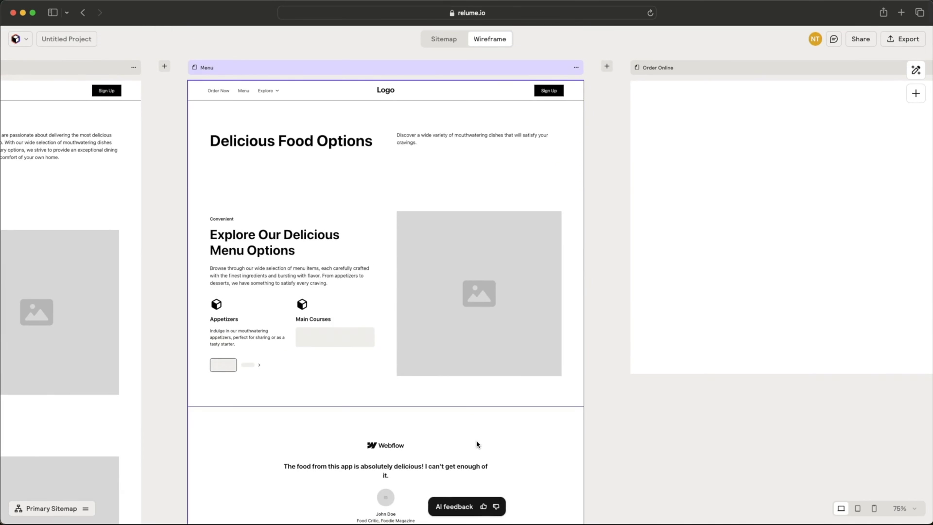
pyautogui.scroll(5, 477, 444)
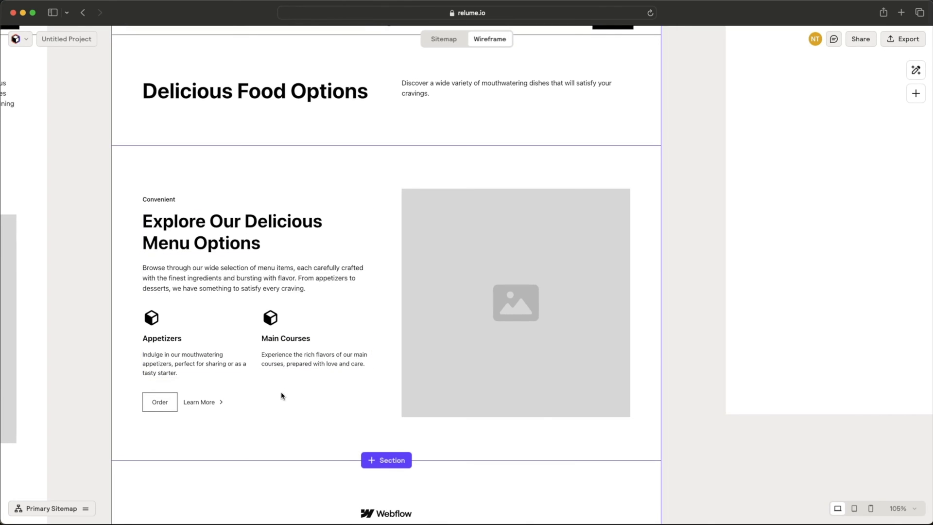
# Step: Review the Menu wireframe: 'Delicious Food Options' header, menu features, testimonial, FAQs and footer
pyautogui.scroll(-2, 282, 394)
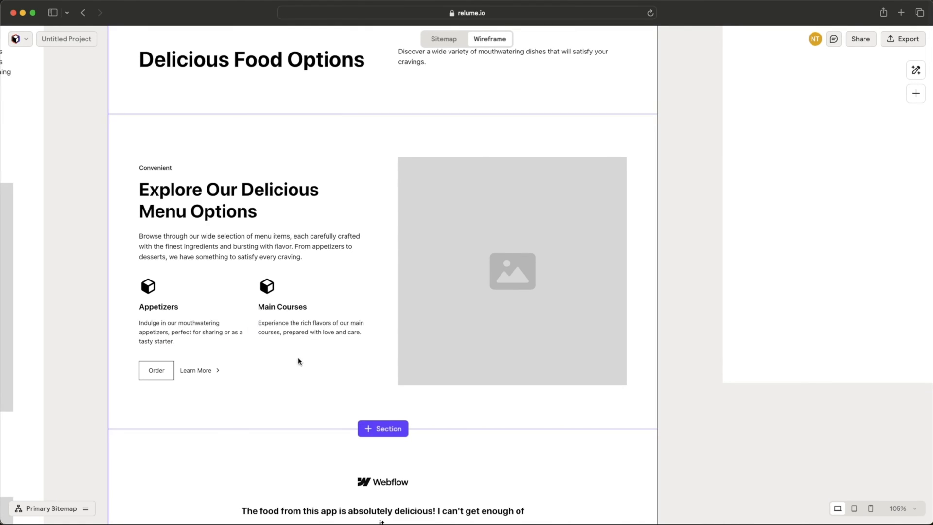
pyautogui.scroll(-7, 242, 411)
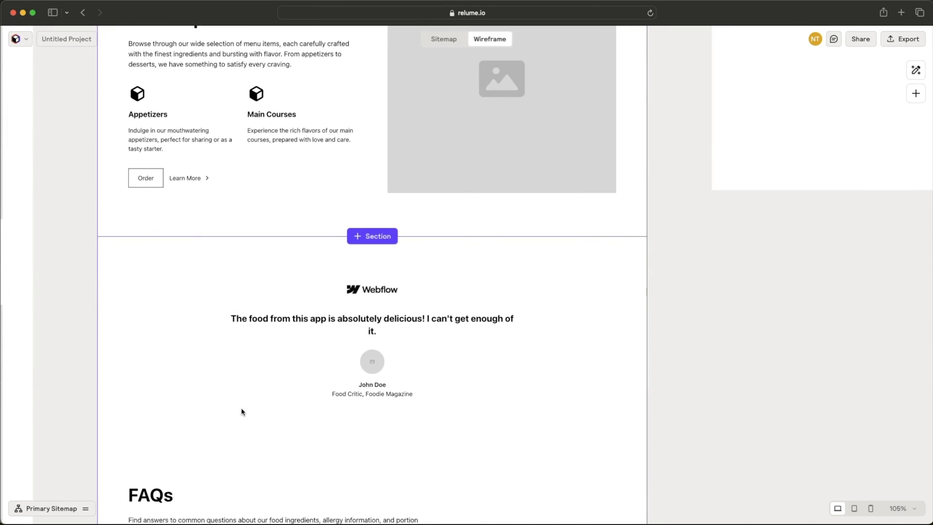
pyautogui.scroll(-2, 243, 412)
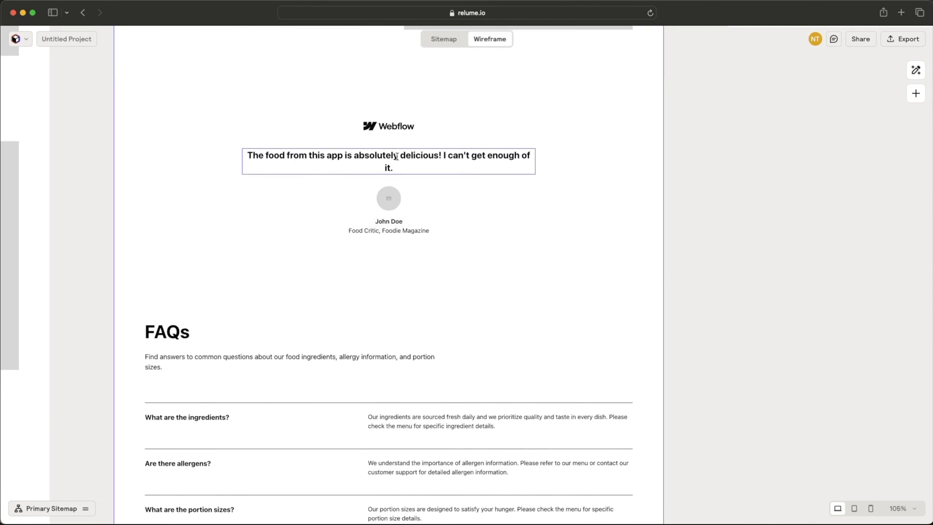
pyautogui.scroll(-3, 327, 281)
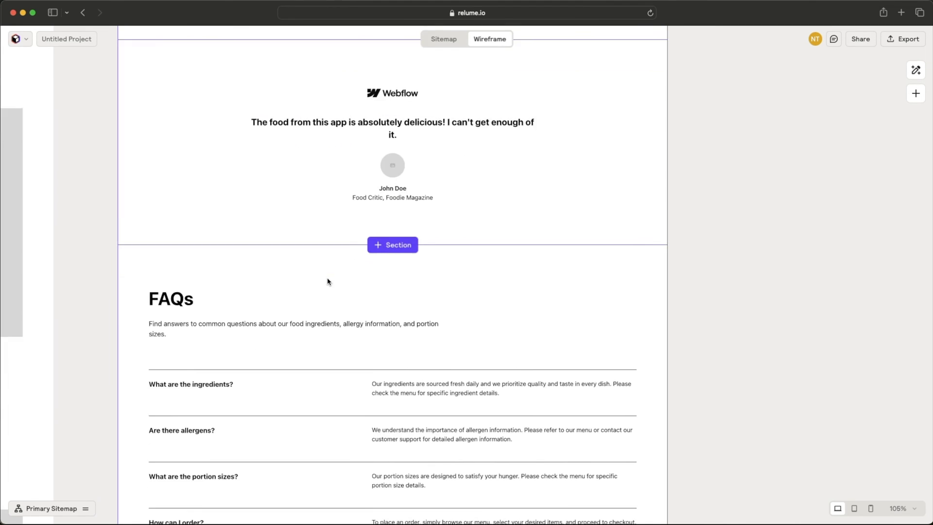
pyautogui.scroll(-4, 327, 281)
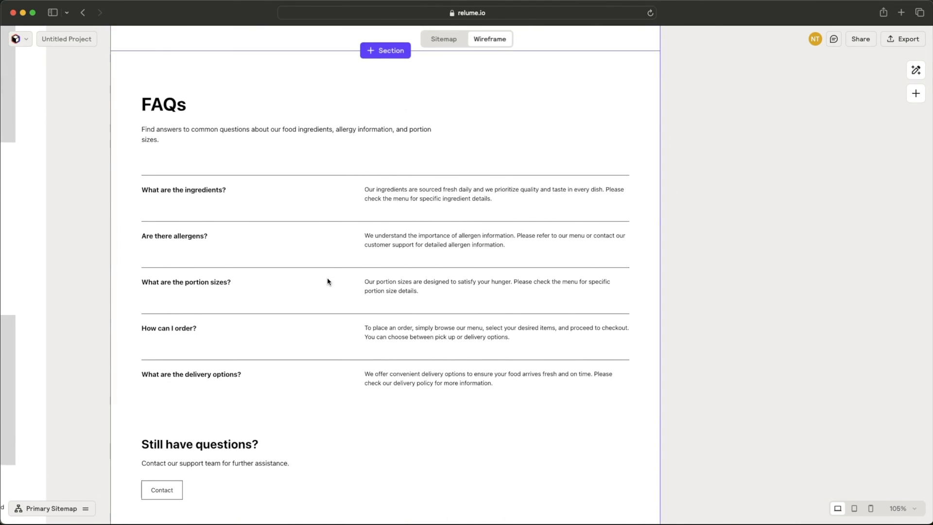
pyautogui.scroll(-7, 327, 282)
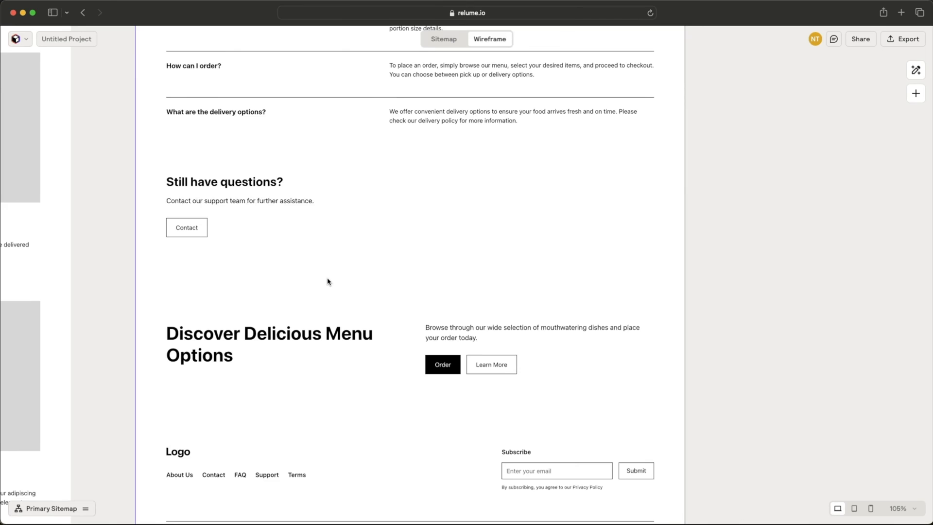
pyautogui.scroll(-3, 327, 281)
pyautogui.scroll(20, 327, 282)
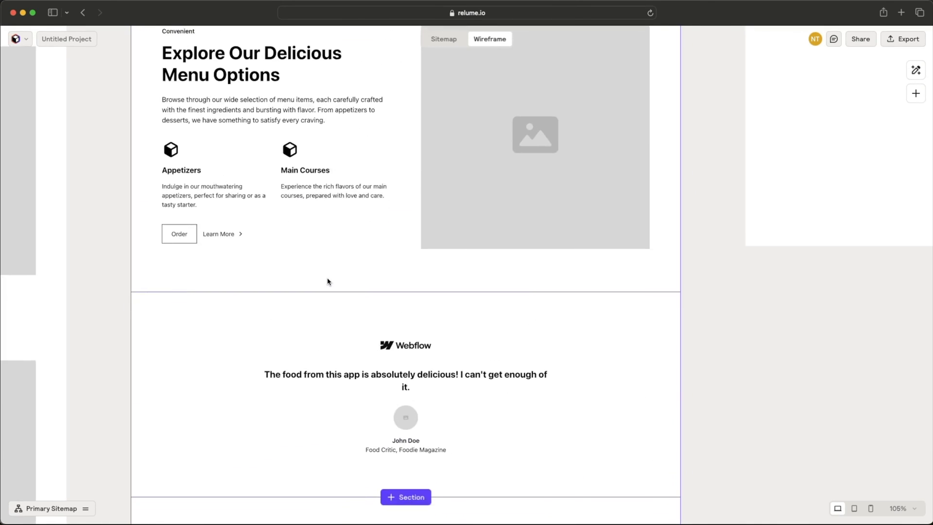
pyautogui.scroll(-3, 327, 281)
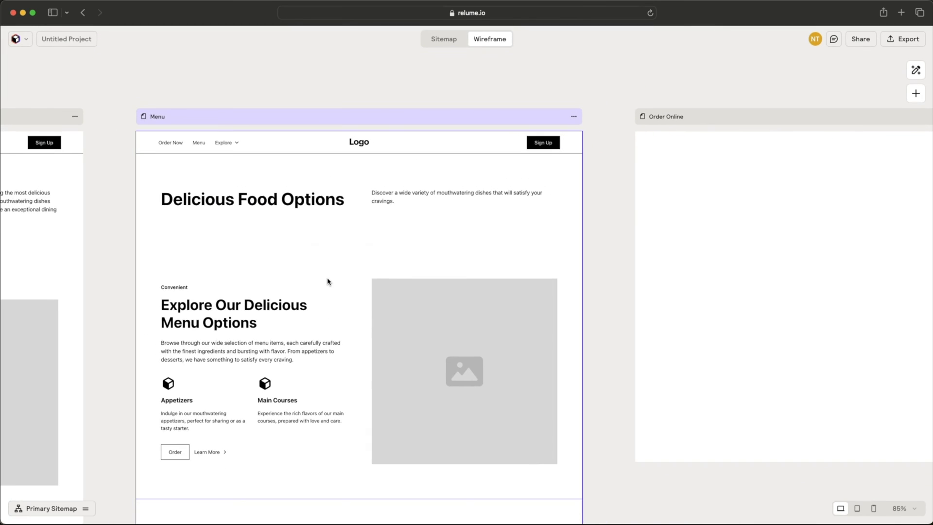
pyautogui.scroll(-8, 327, 282)
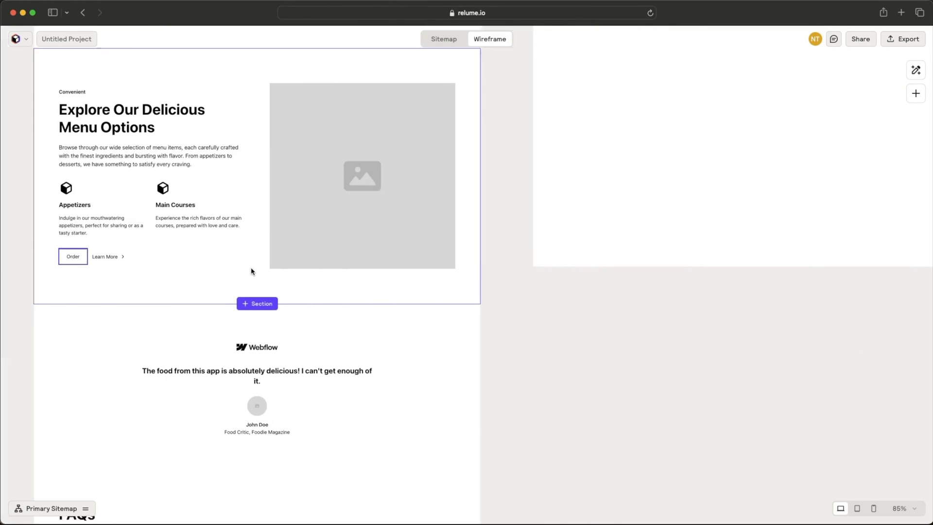
pyautogui.hscroll(10, 253, 271)
pyautogui.scroll(5, 252, 271)
pyautogui.hscroll(2, 263, 268)
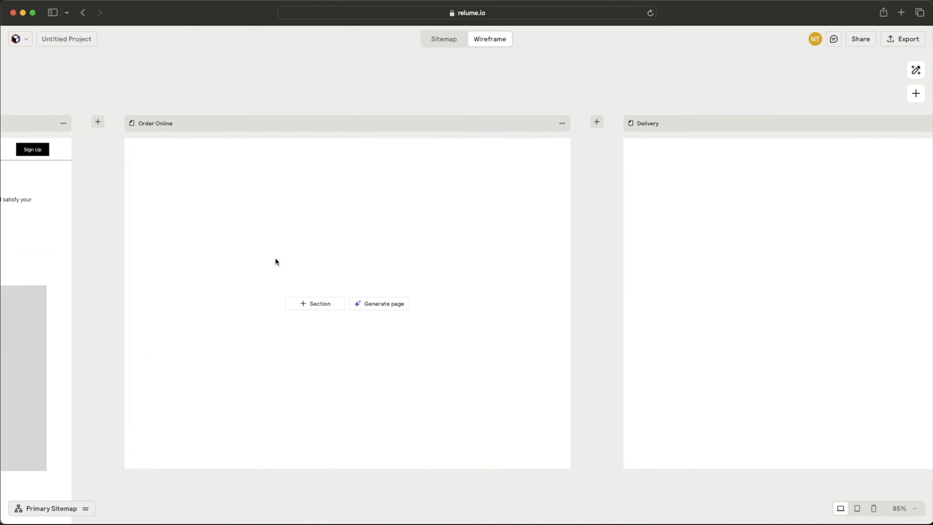
# Step: Generate the Order Online wireframe headed 'Order Now, Easily' and select its priced Menu grid
pyautogui.click(382, 303)
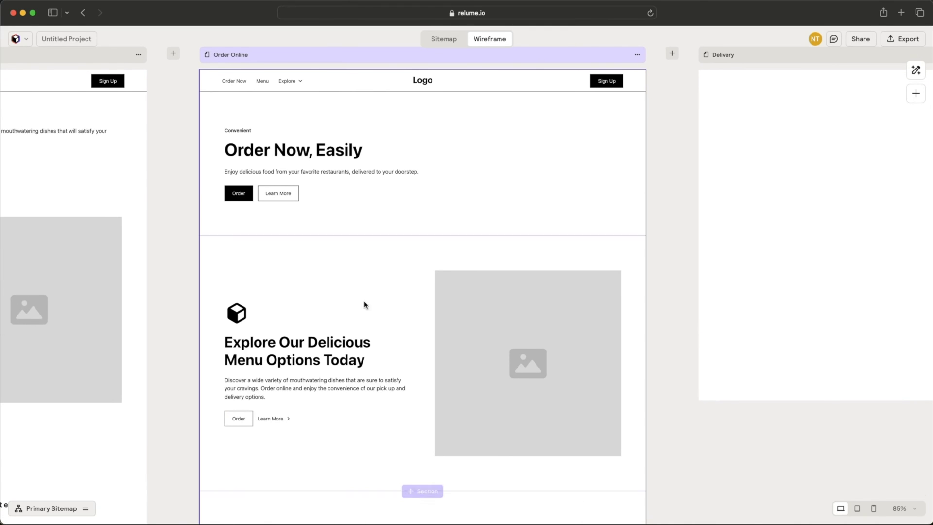
pyautogui.scroll(-3, 365, 305)
pyautogui.scroll(-3, 347, 159)
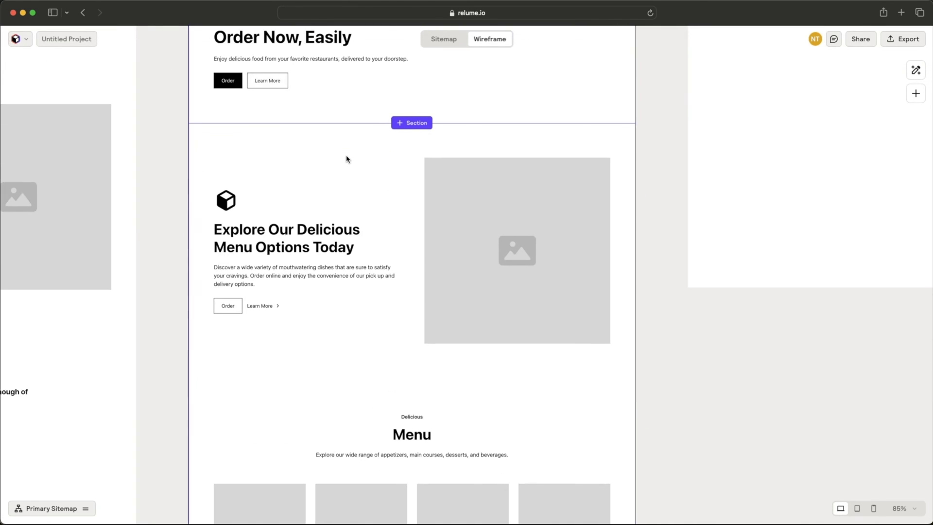
pyautogui.scroll(-10, 357, 234)
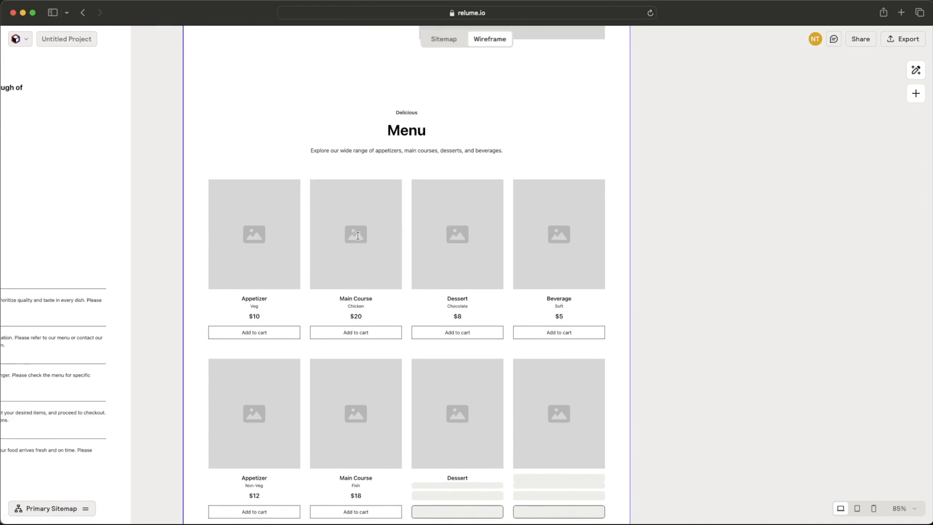
pyautogui.scroll(2, 358, 236)
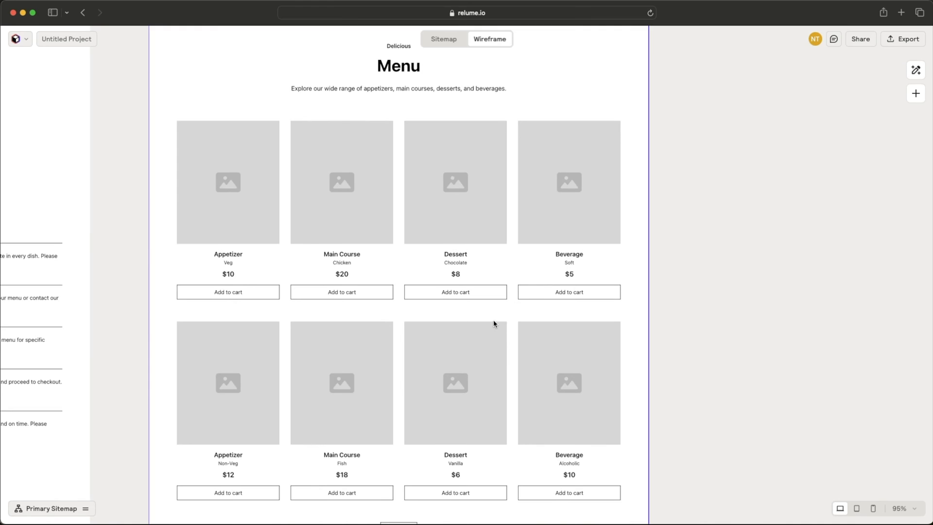
pyautogui.hscroll(1, 496, 325)
pyautogui.scroll(-1, 495, 324)
pyautogui.click(516, 244)
# Step: Set the Menu section's text alignment to left
pyautogui.click(846, 306)
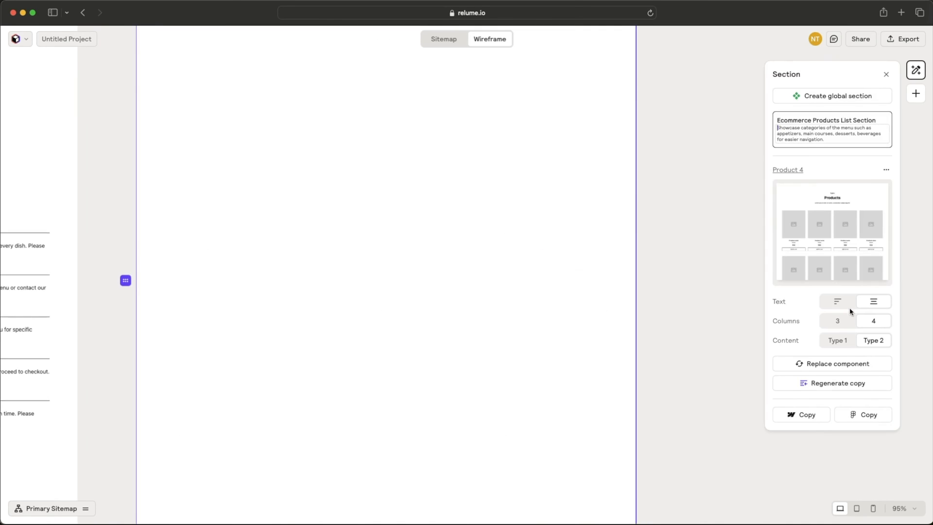
pyautogui.click(844, 306)
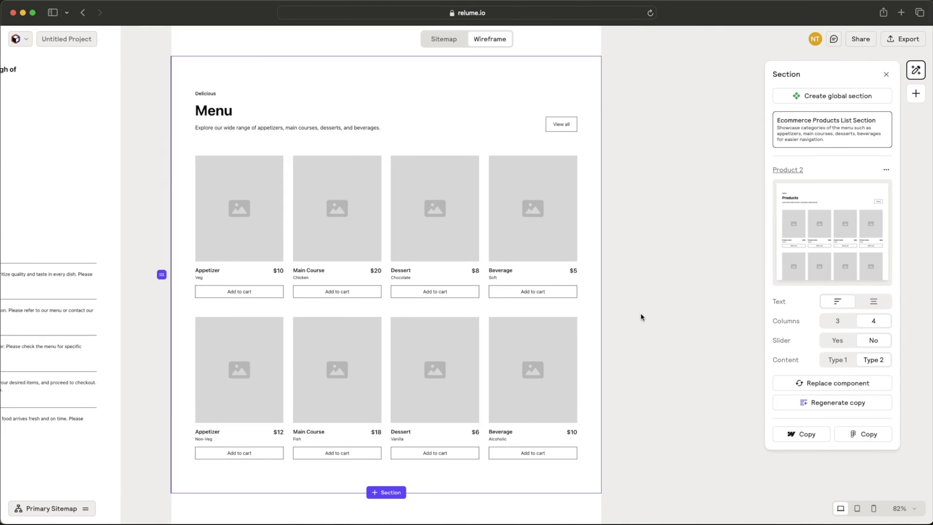
pyautogui.scroll(-3, 641, 317)
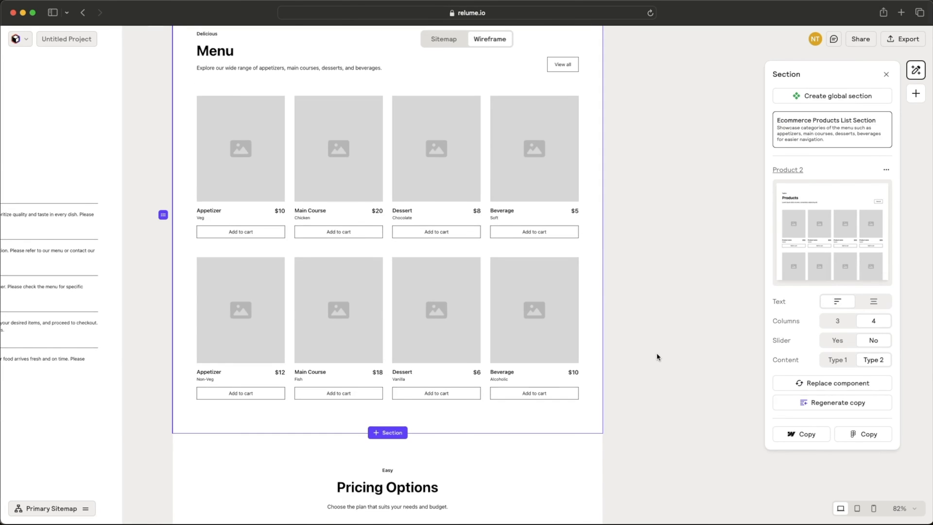
pyautogui.scroll(-8, 651, 350)
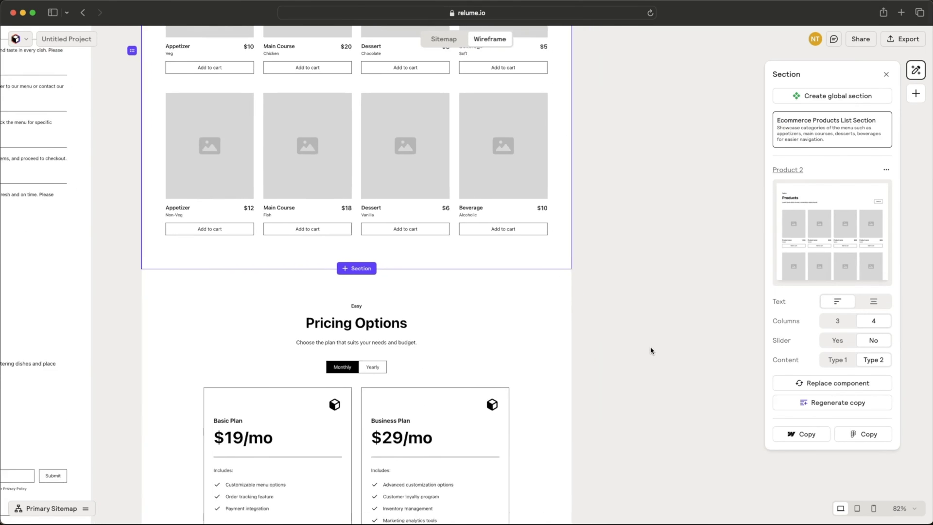
pyautogui.scroll(6, 652, 350)
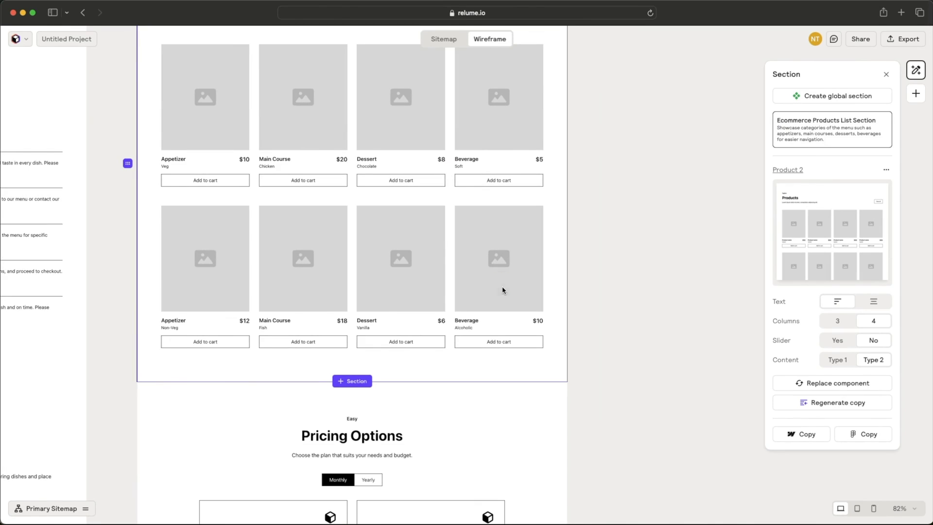
# Step: Replace the Menu section with the Product 6 four-column carousel layout
pyautogui.click(797, 383)
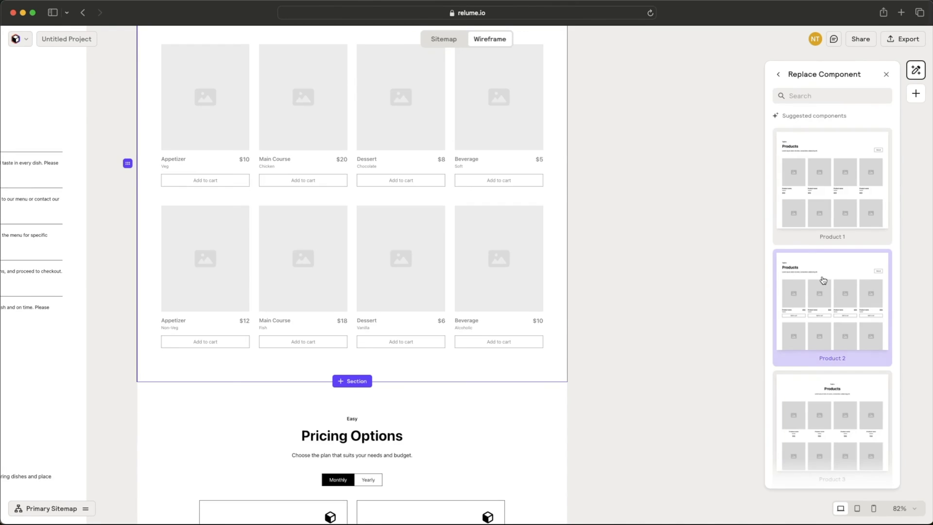
pyautogui.scroll(-3, 822, 291)
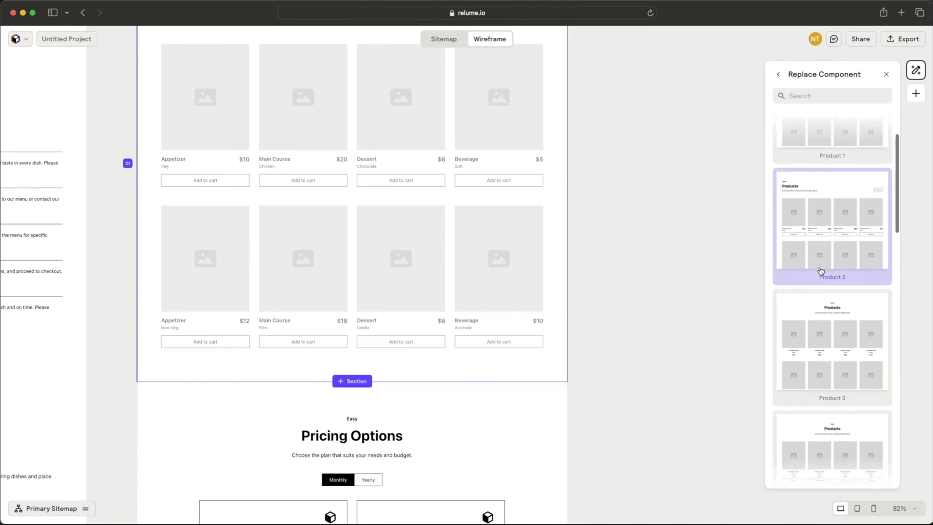
pyautogui.scroll(-6, 821, 340)
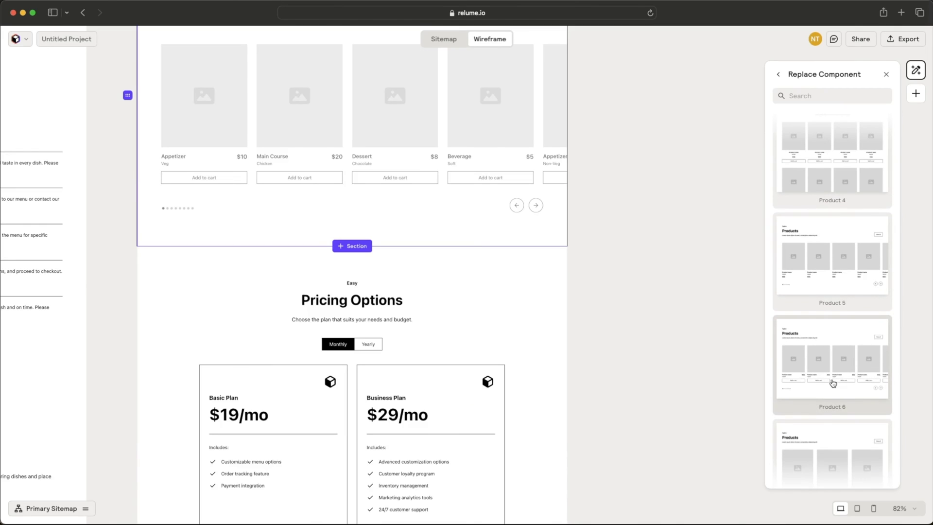
pyautogui.click(833, 383)
pyautogui.scroll(-5, 529, 262)
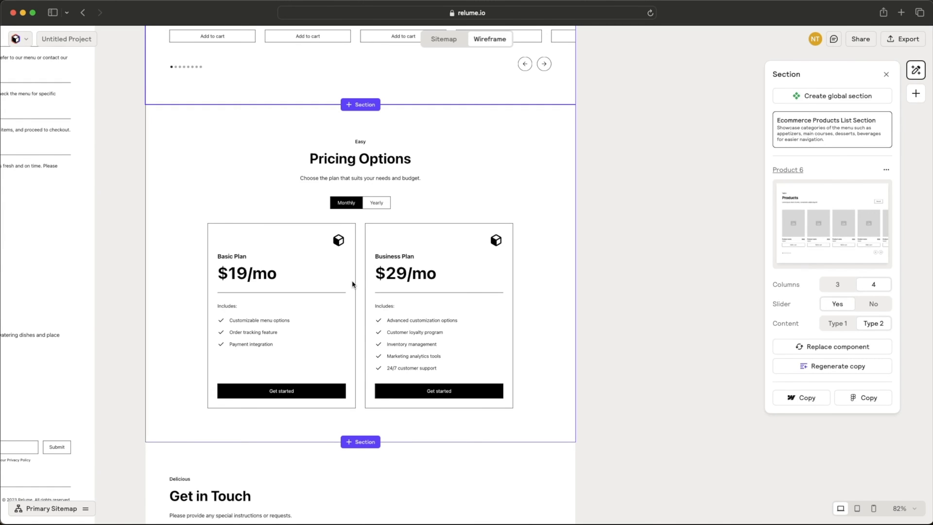
# Step: Scroll past the Get in Touch form and contact details, then select the FAQs section
pyautogui.scroll(-1, 353, 284)
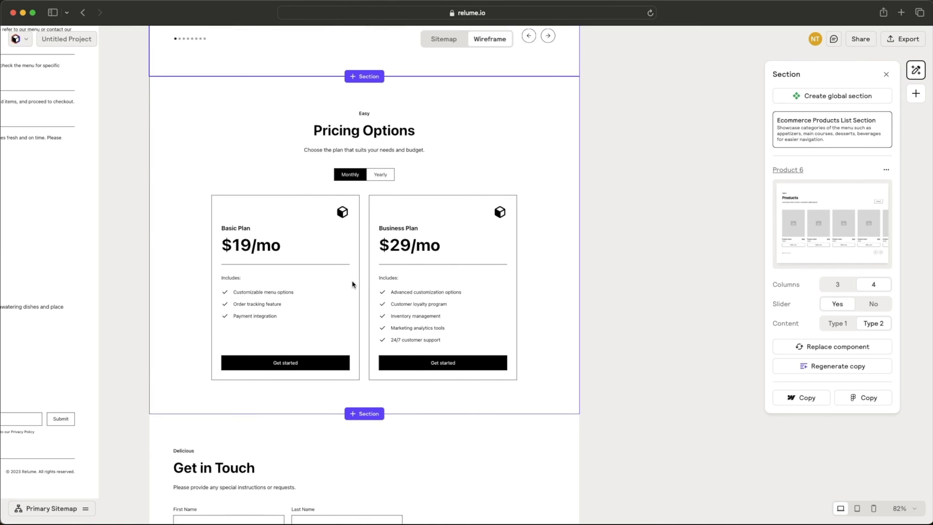
pyautogui.scroll(-8, 353, 284)
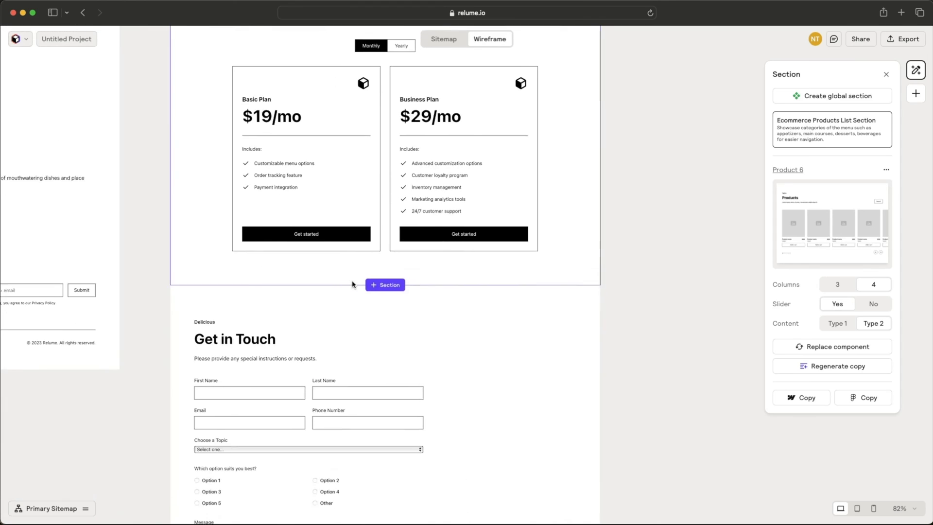
pyautogui.scroll(-2, 352, 284)
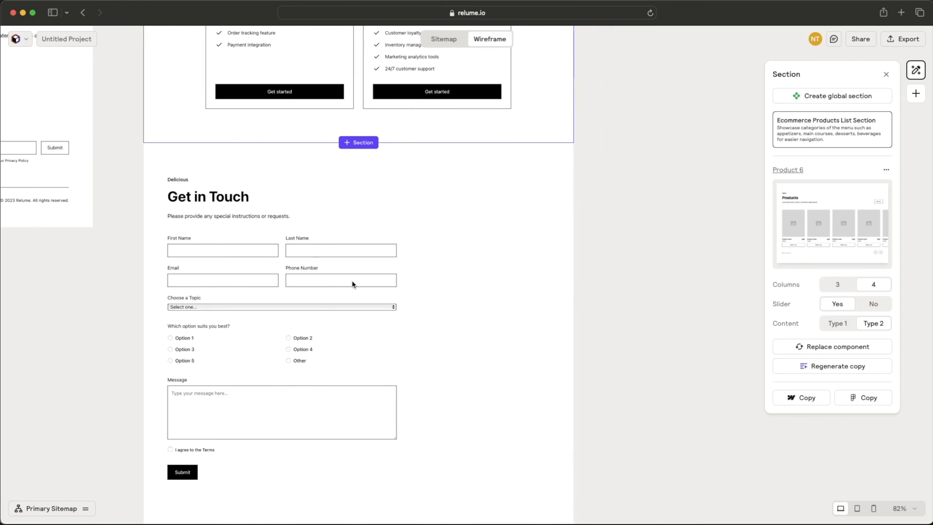
pyautogui.scroll(-2, 449, 333)
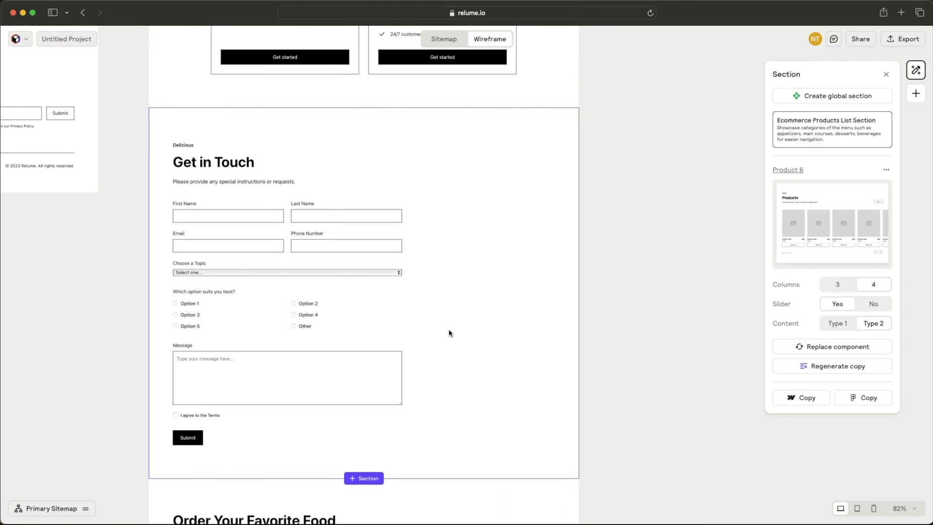
pyautogui.scroll(-4, 450, 333)
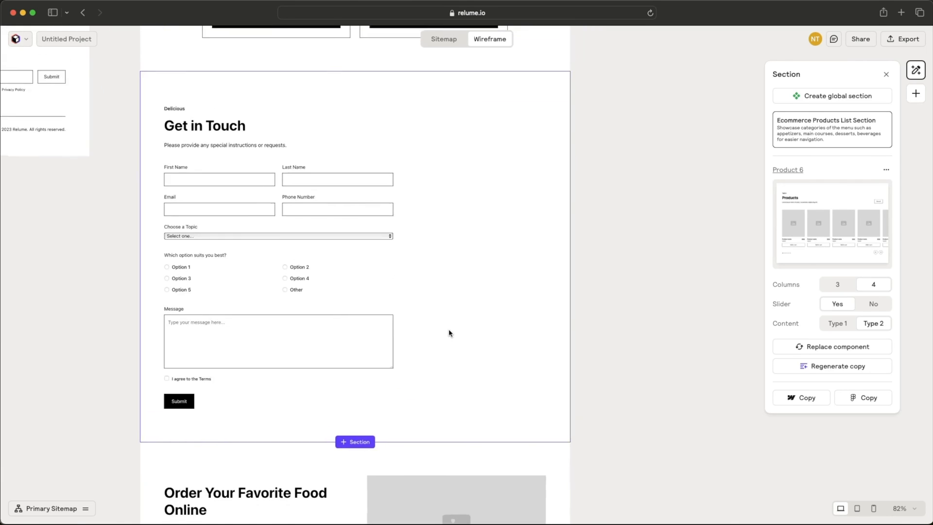
pyautogui.scroll(-12, 450, 333)
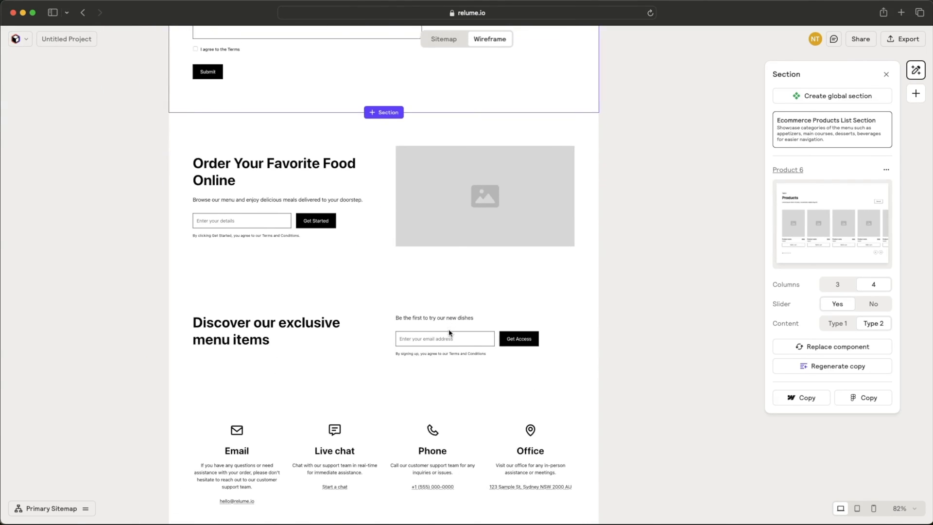
pyautogui.scroll(-7, 450, 333)
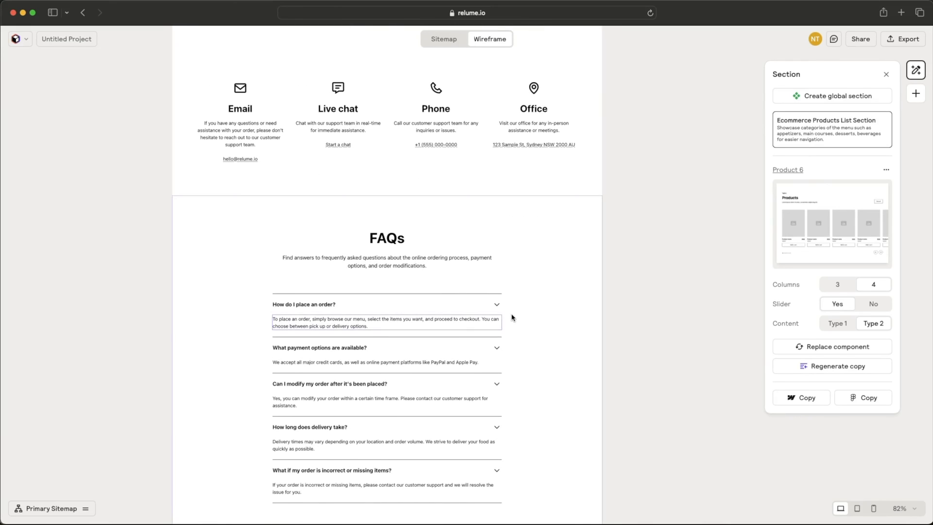
pyautogui.click(512, 317)
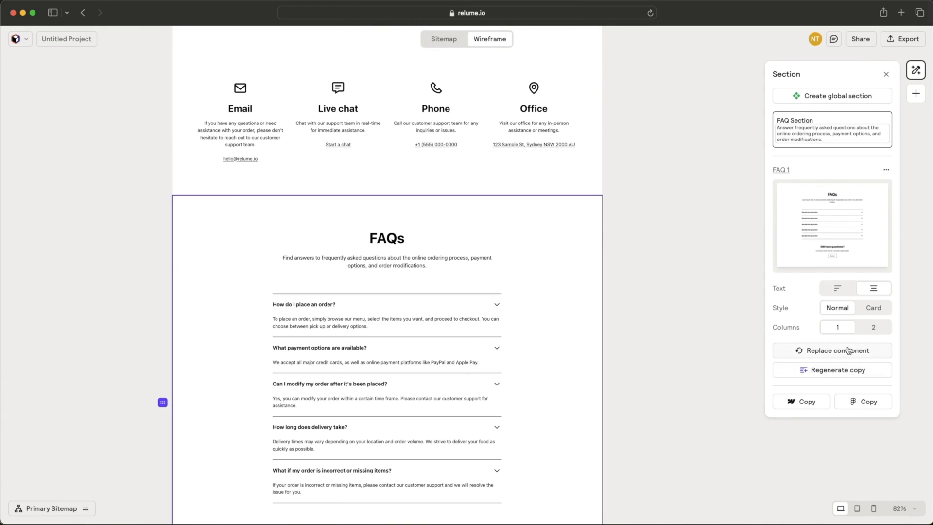
# Step: Delete the FAQs section via its right-click menu
pyautogui.scroll(-1, 553, 280)
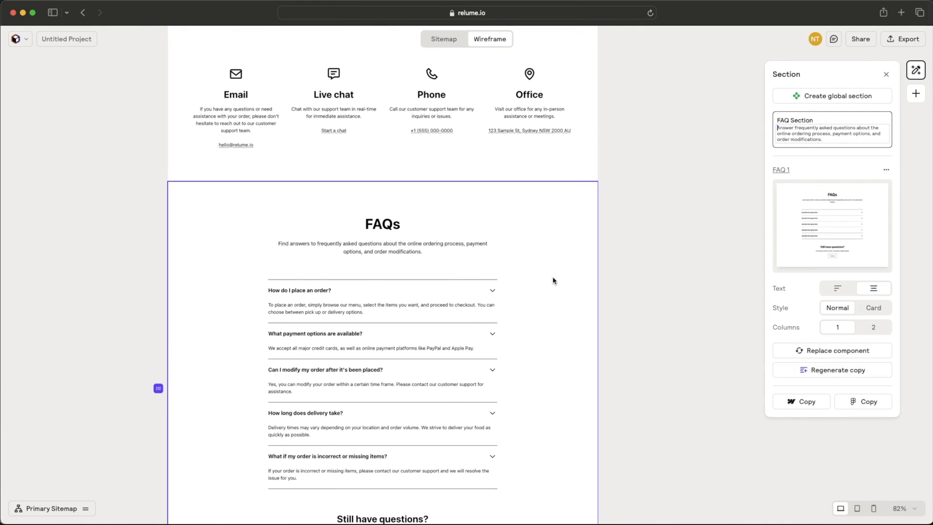
pyautogui.rightClick(240, 356)
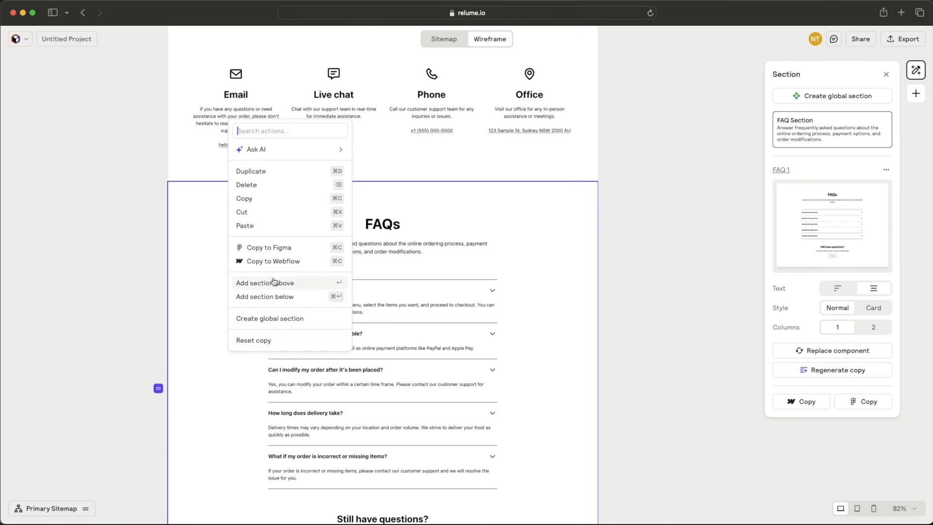
pyautogui.click(280, 185)
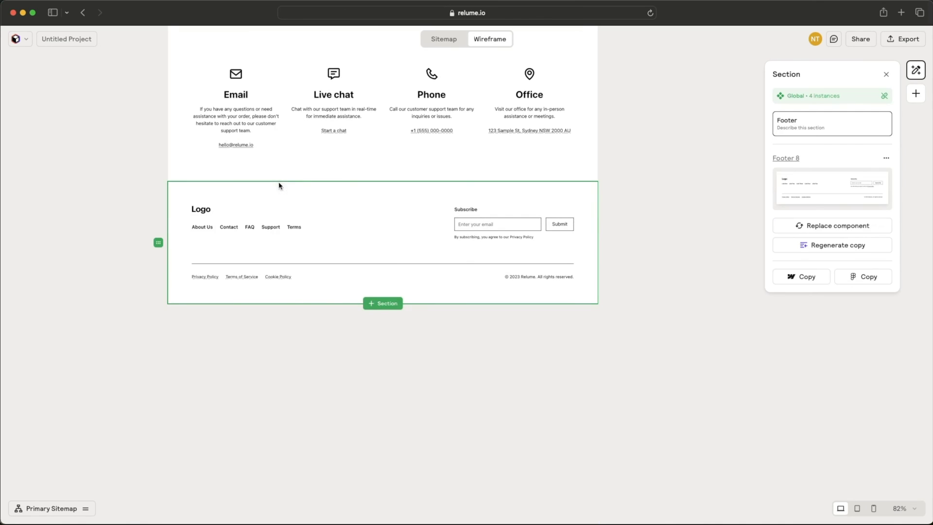
# Step: Select the Footer section and copy it for pasting into Webflow
pyautogui.click(611, 212)
pyautogui.scroll(3, 602, 213)
pyautogui.click(514, 272)
pyautogui.scroll(1, 515, 275)
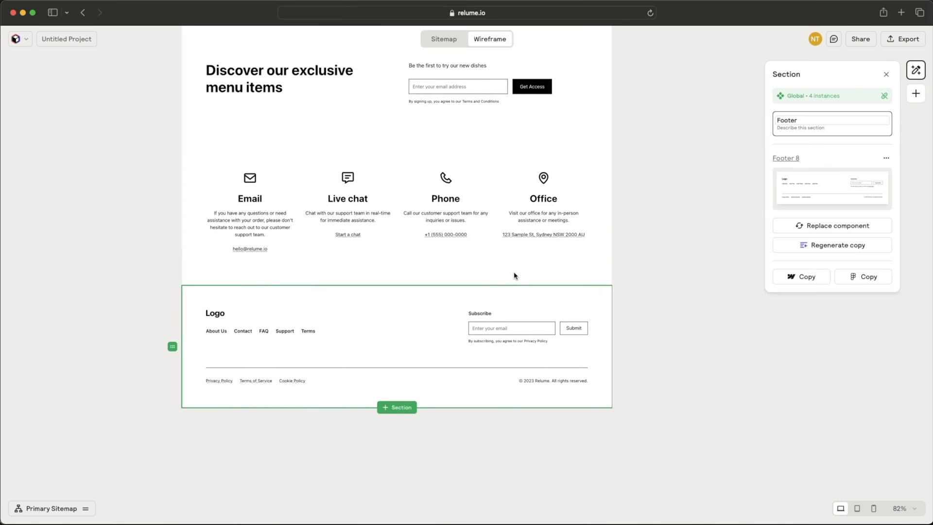
pyautogui.scroll(1, 515, 275)
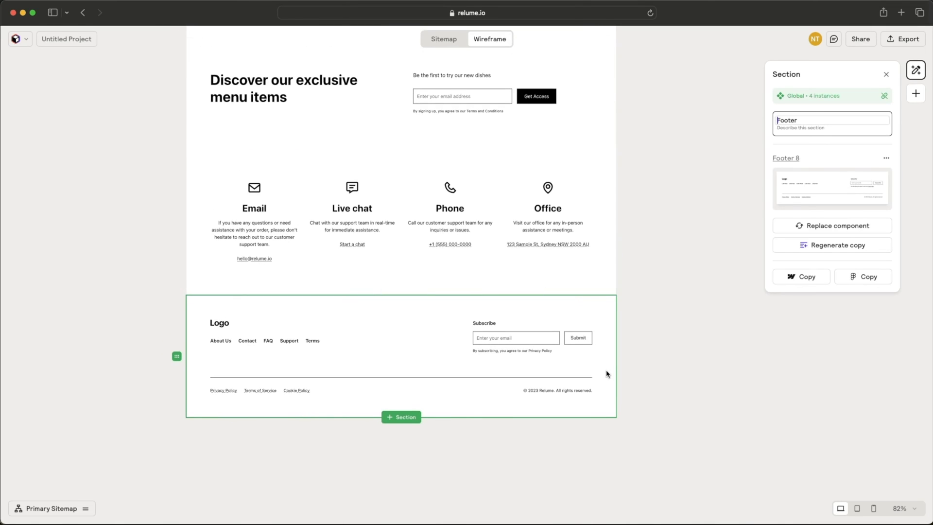
pyautogui.scroll(2, 607, 373)
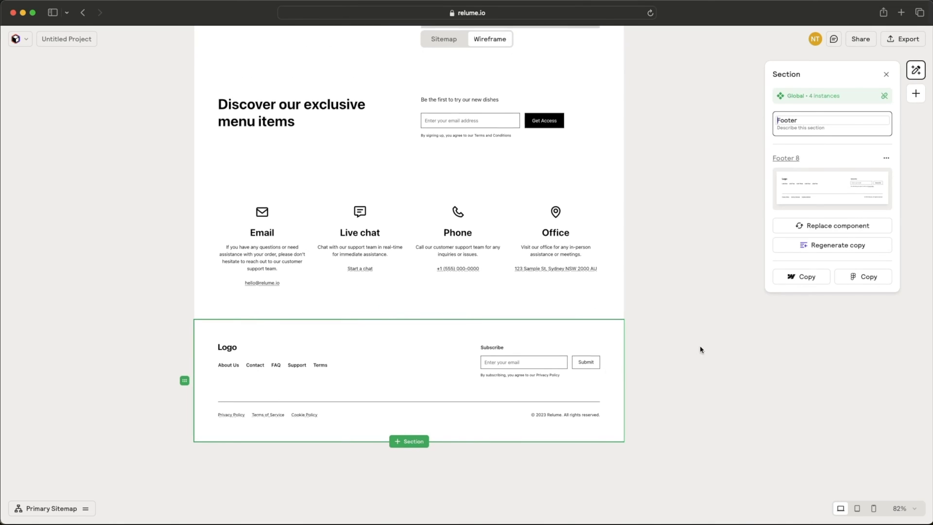
pyautogui.click(792, 276)
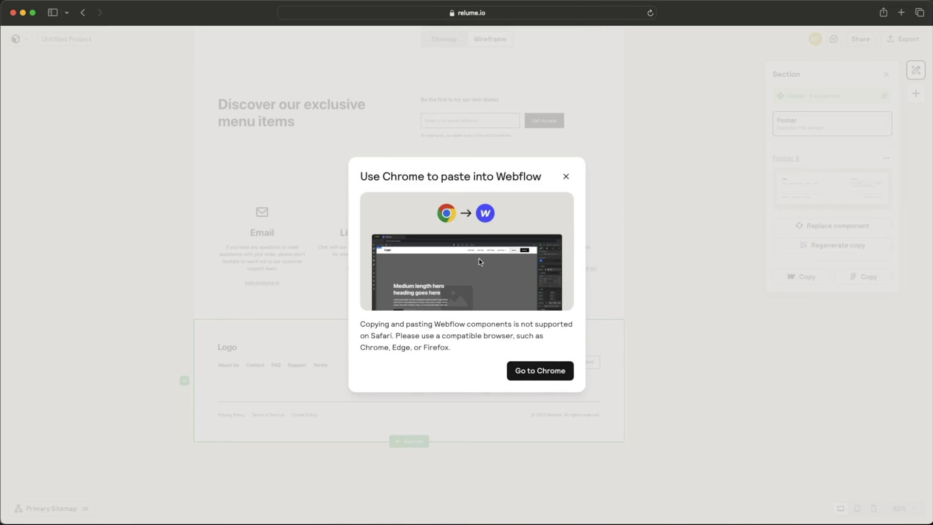
# Step: Dismiss the Webflow paste warning, copy the footer for Figma, and get the Relume Figma plugin
pyautogui.click(568, 177)
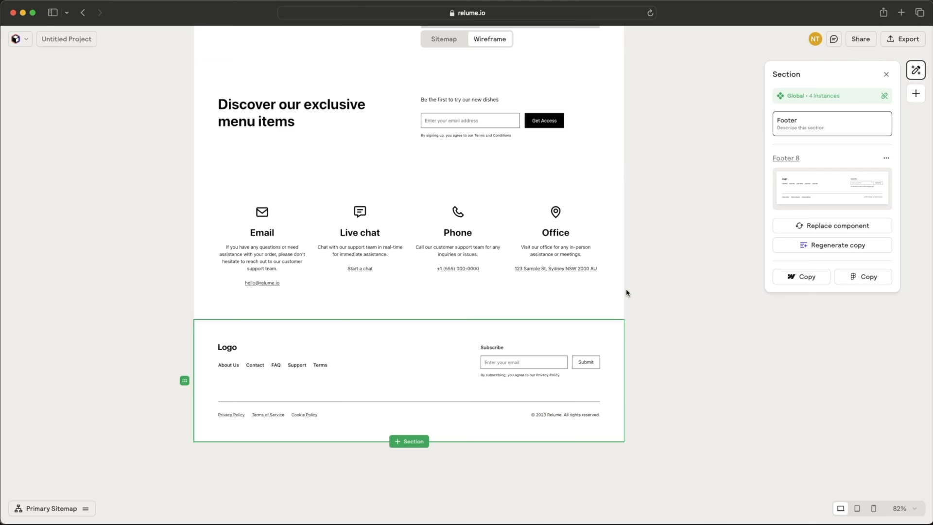
pyautogui.click(857, 283)
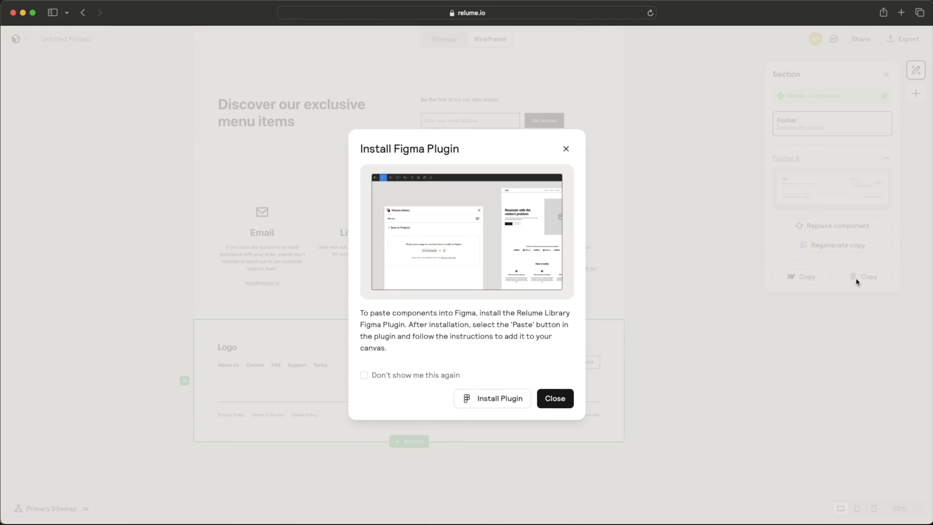
pyautogui.click(516, 400)
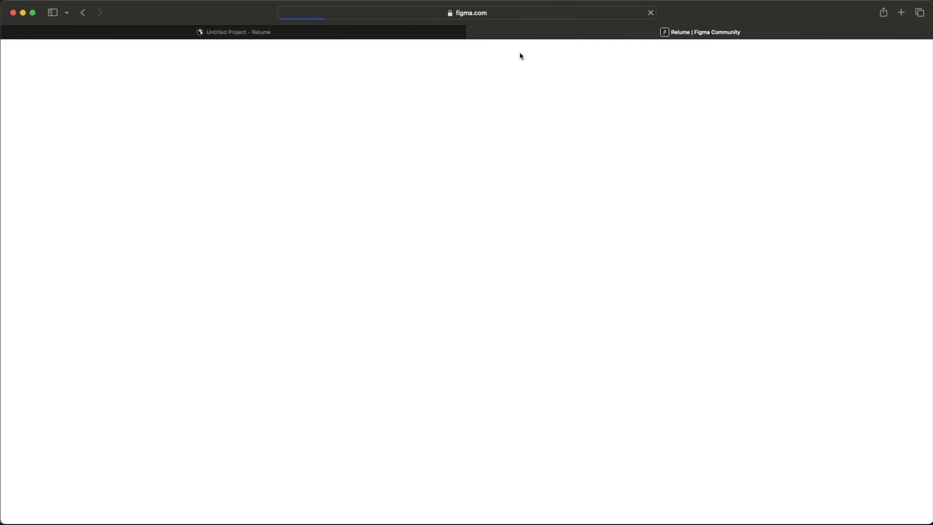
# Step: Reopen the Relume plugin's Community page and open it in the Figma app as an Untitled draft
pyautogui.click(473, 33)
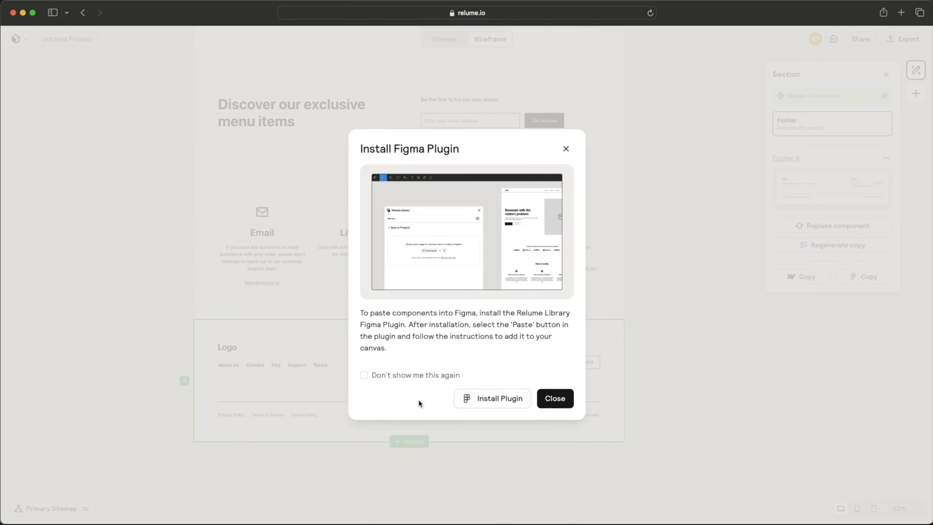
pyautogui.click(495, 400)
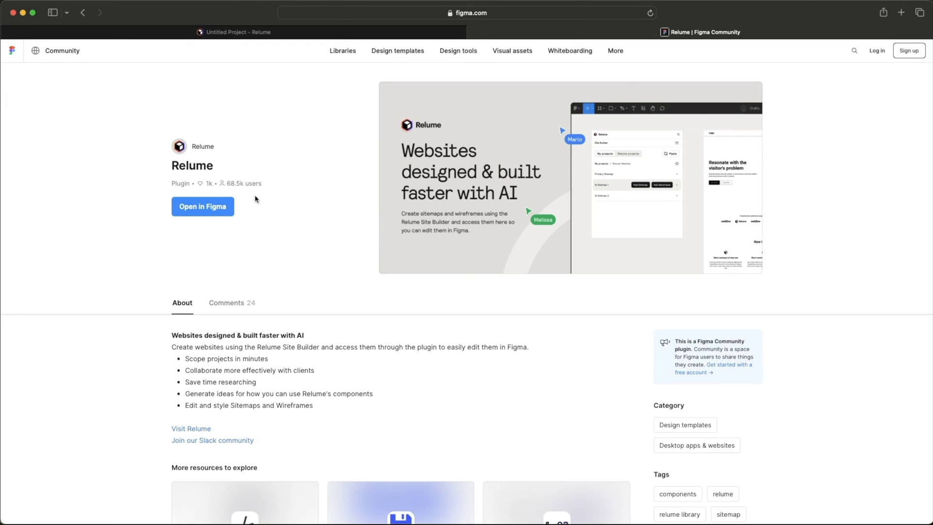
pyautogui.click(209, 207)
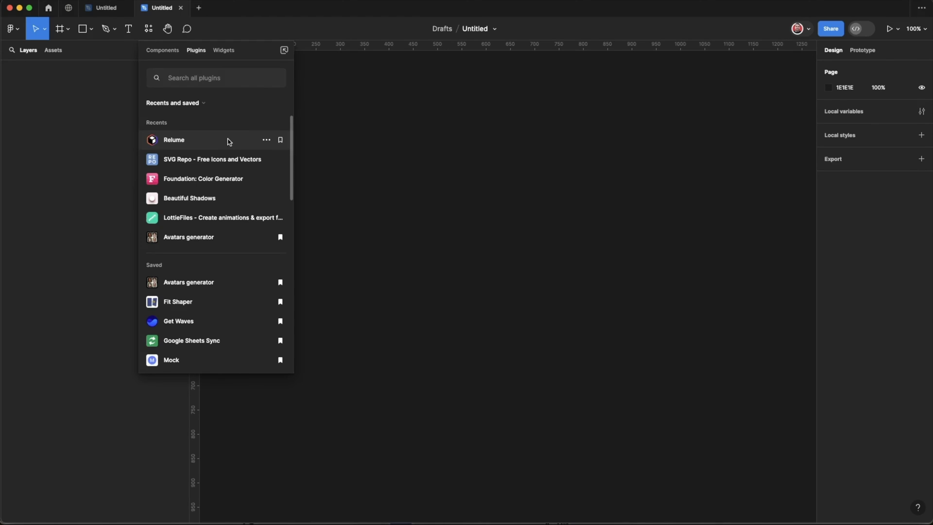
# Step: Run Relume, open the recent Untitled Project, and add its Primary Sitemap wireframe
pyautogui.click(228, 141)
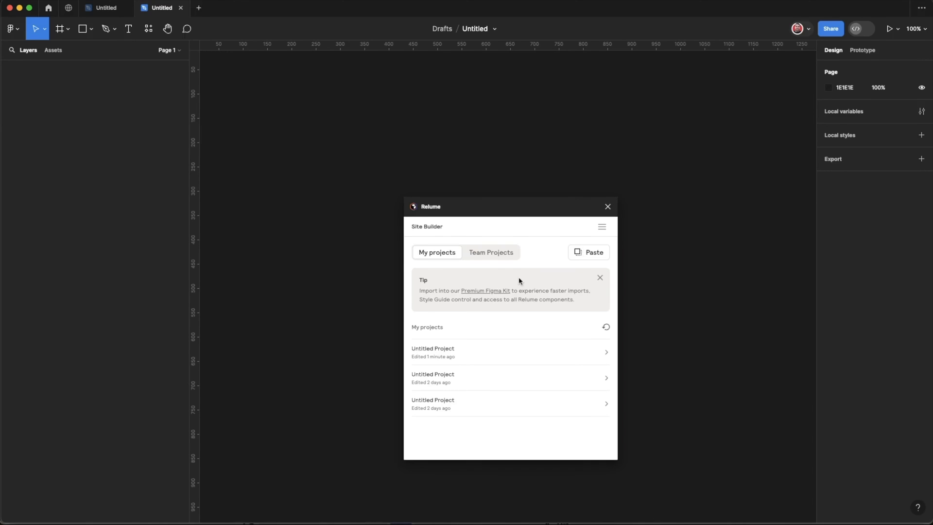
pyautogui.click(476, 359)
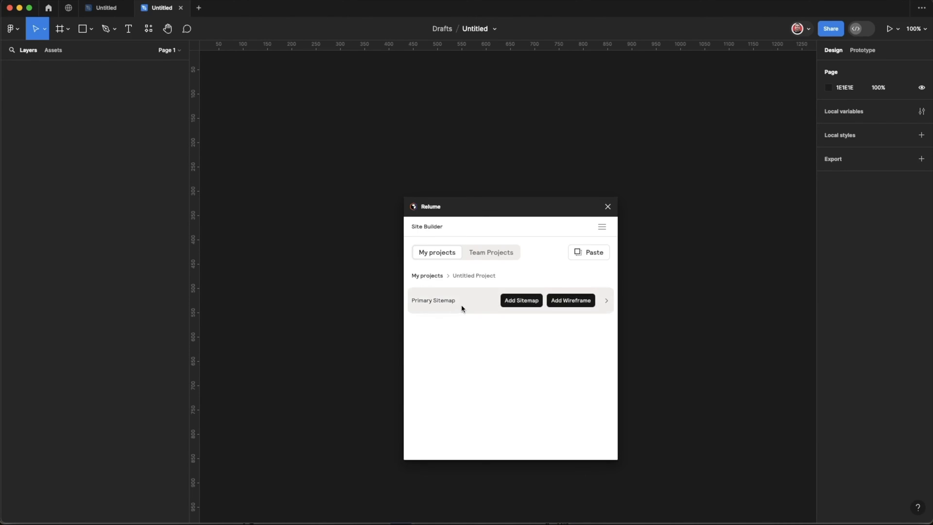
pyautogui.click(506, 298)
pyautogui.click(573, 301)
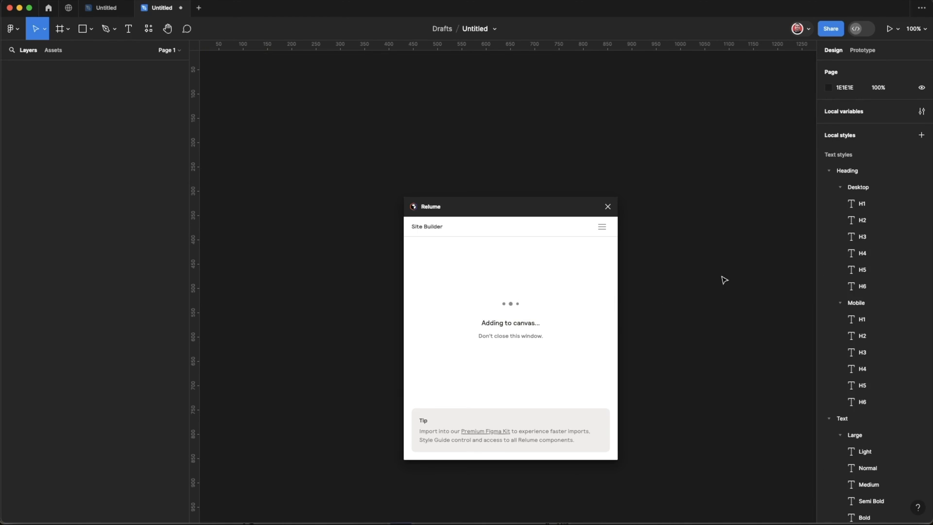
# Step: Let the Home frames (Navbar, Header, Layout, Testimonial, CTA, FAQ, Footer) finish importing, then close Relume
pyautogui.scroll(-2, 841, 381)
pyautogui.scroll(-6, 840, 381)
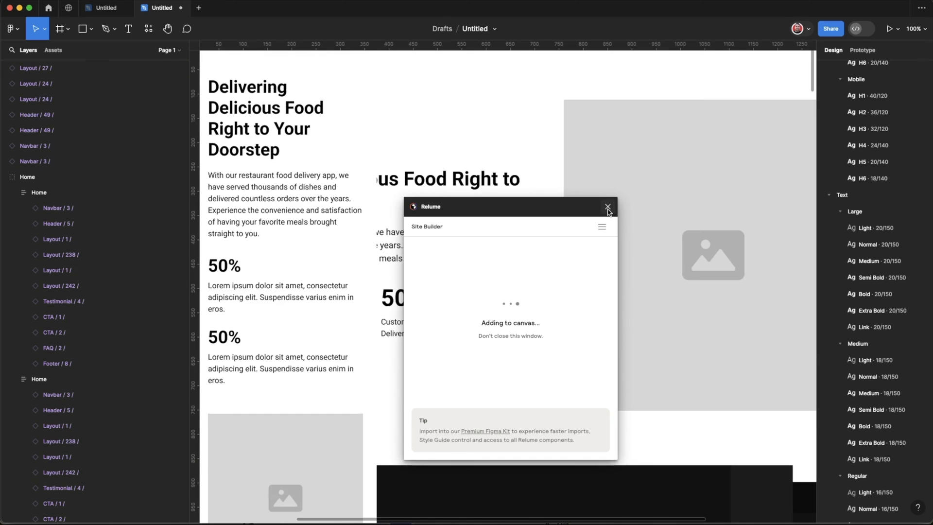
pyautogui.click(608, 209)
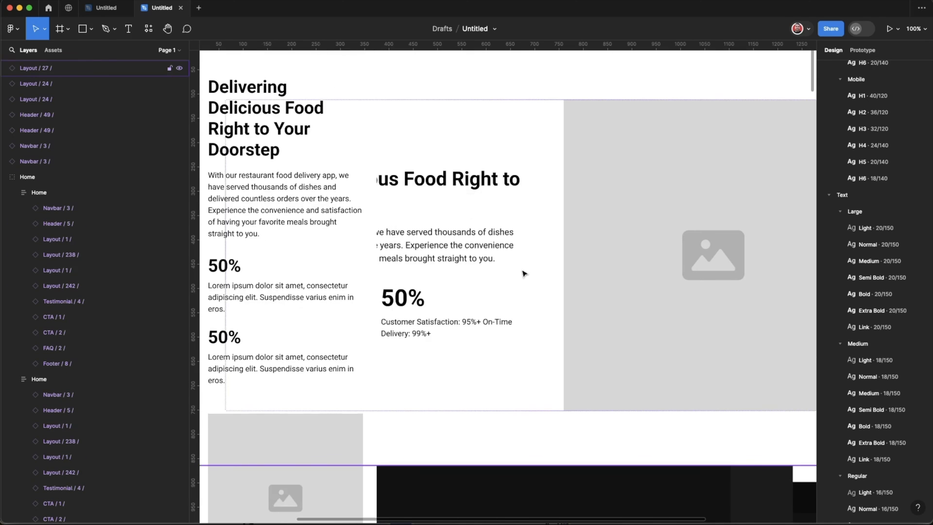
# Step: Select every imported frame and spread them apart with a 417 gap
pyautogui.scroll(-5, 524, 274)
pyautogui.scroll(-5, 524, 274)
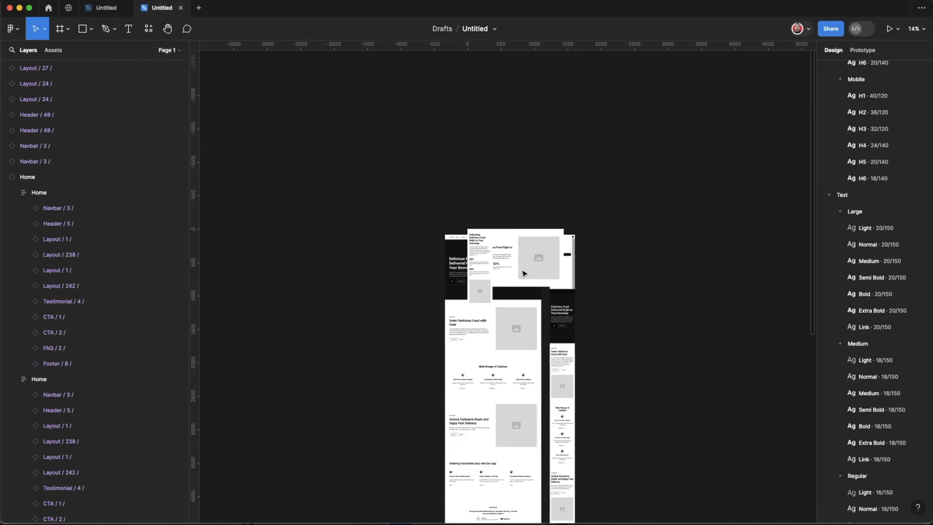
pyautogui.press('super+a')
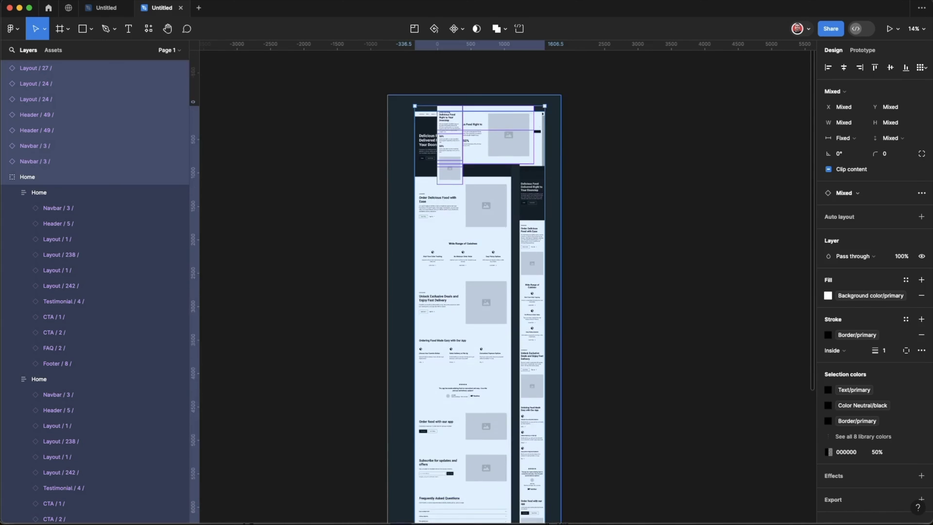
pyautogui.scroll(-5, 524, 274)
pyautogui.scroll(-4, 577, 477)
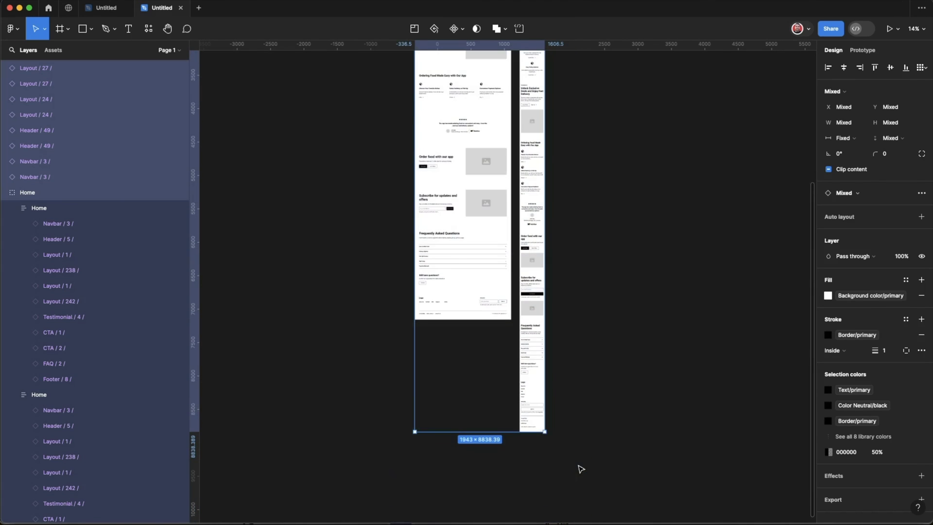
pyautogui.hscroll(1, 583, 398)
pyautogui.scroll(8, 516, 387)
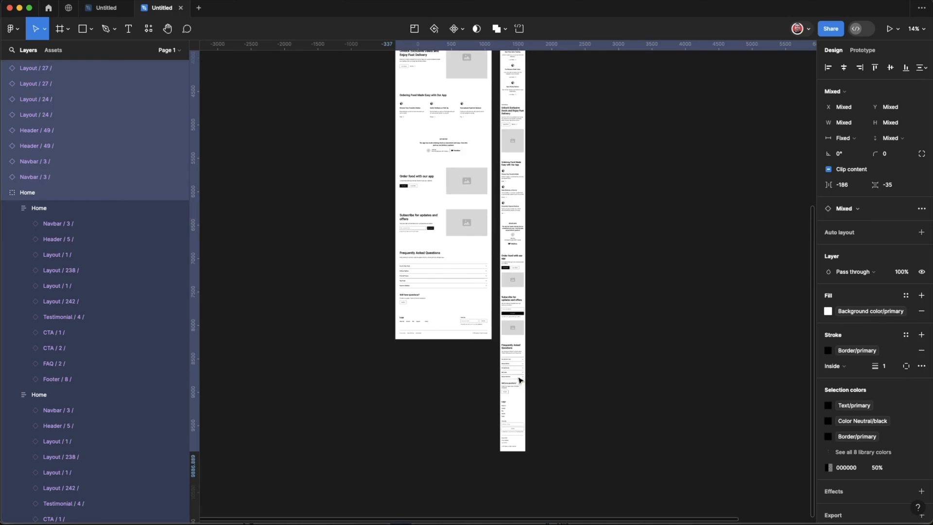
pyautogui.hscroll(1, 521, 381)
pyautogui.scroll(-3, 521, 380)
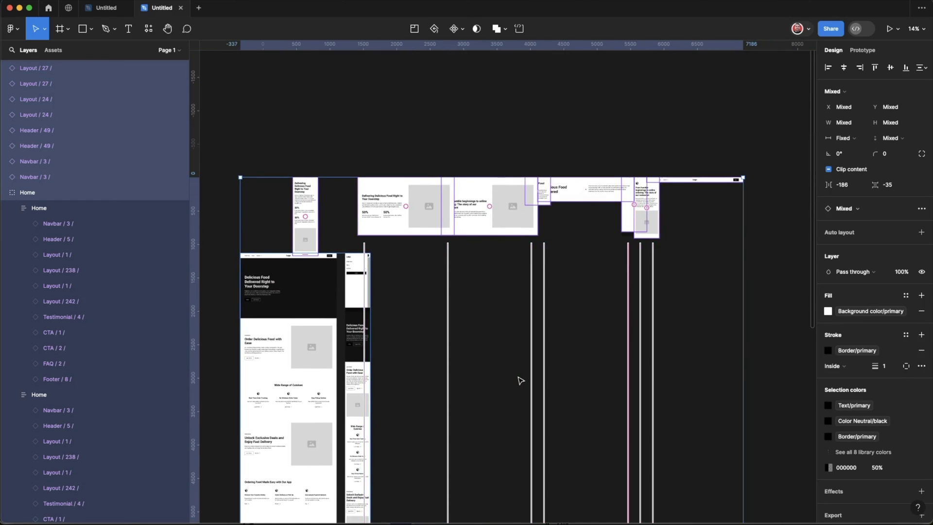
pyautogui.moveTo(461, 341); pyautogui.dragTo(500, 343)
pyautogui.press('Escape')
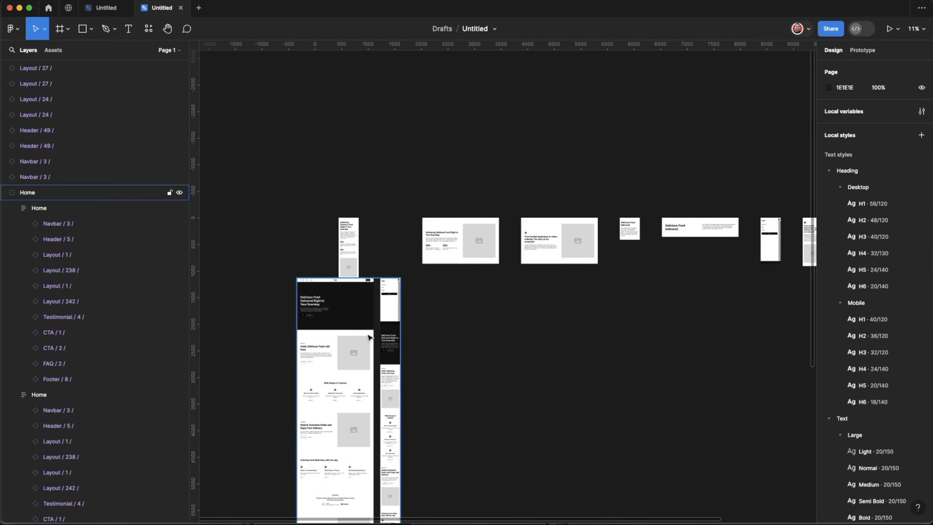
pyautogui.click(369, 337)
pyautogui.moveTo(350, 261); pyautogui.dragTo(391, 248)
pyautogui.keyDown('ctrl'); pyautogui.scroll(10, 337, 324); pyautogui.keyUp('ctrl')
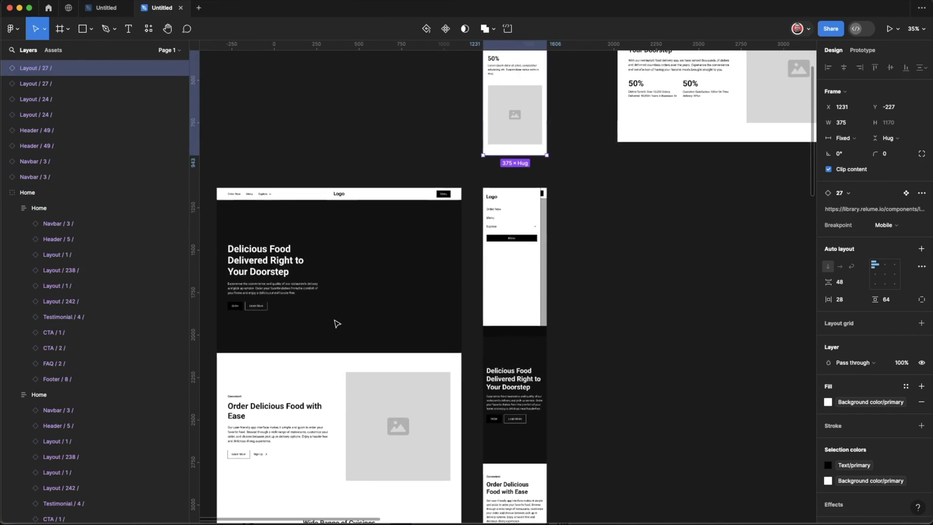
pyautogui.keyDown('ctrl'); pyautogui.scroll(10, 495, 365); pyautogui.keyUp('ctrl')
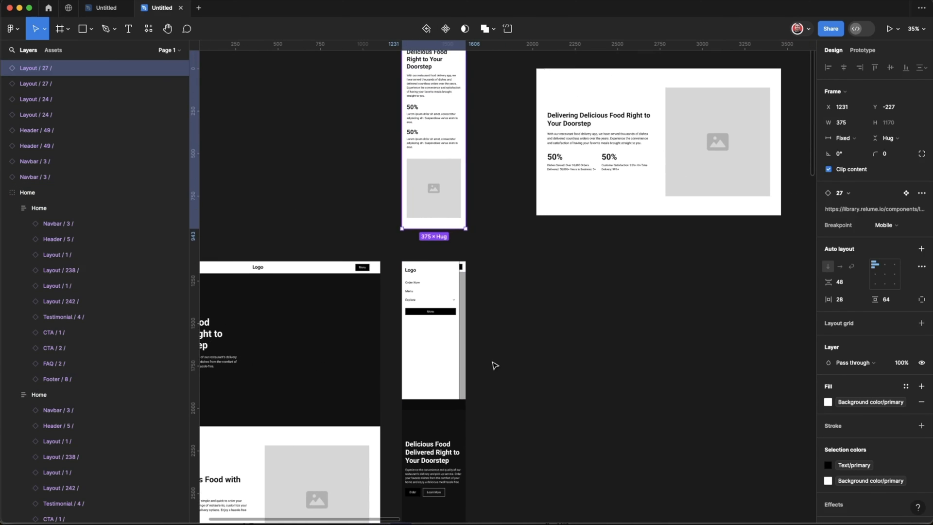
pyautogui.keyDown('ctrl'); pyautogui.scroll(-10, 475, 330); pyautogui.keyUp('ctrl')
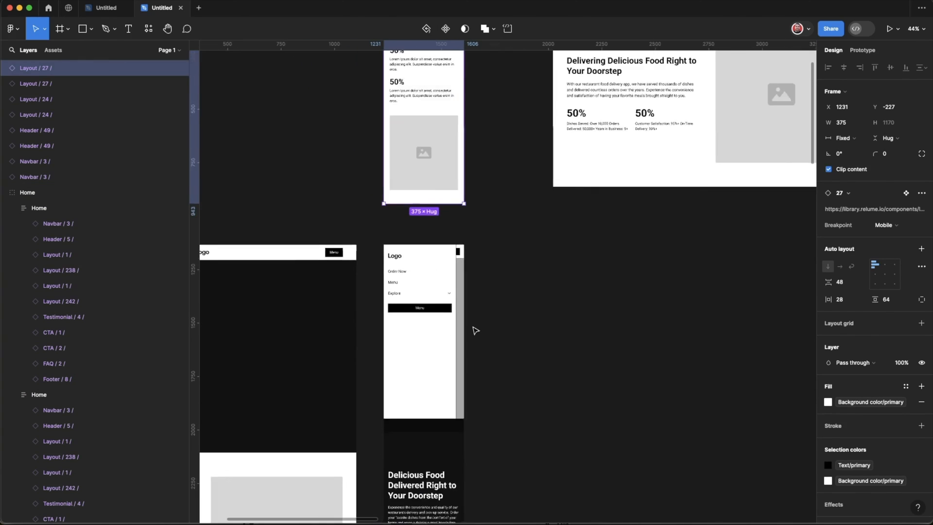
pyautogui.hscroll(15, 476, 331)
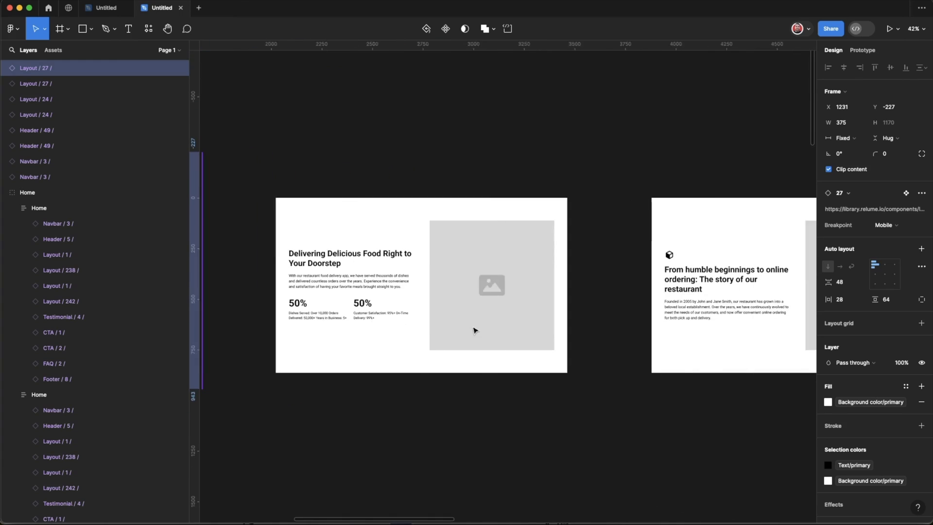
pyautogui.hscroll(15, 475, 330)
pyautogui.scroll(-10, 475, 330)
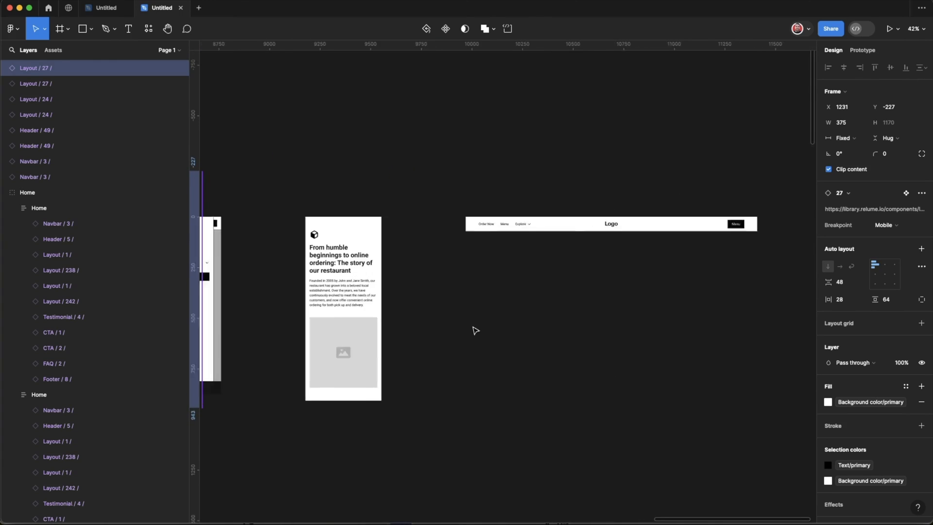
pyautogui.hscroll(-15, 471, 330)
pyautogui.scroll(5, 471, 329)
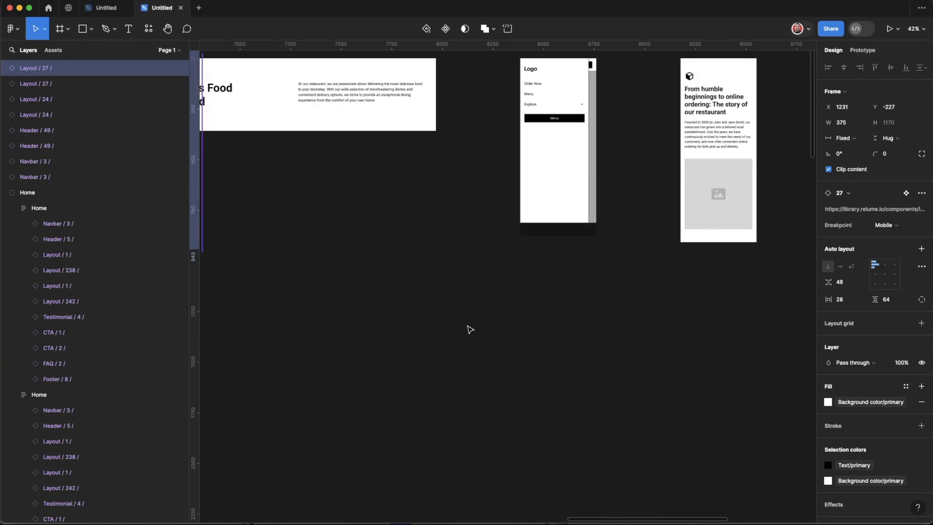
pyautogui.keyDown('ctrl'); pyautogui.scroll(-8, 471, 329); pyautogui.keyUp('ctrl')
pyautogui.scroll(-15, 470, 329)
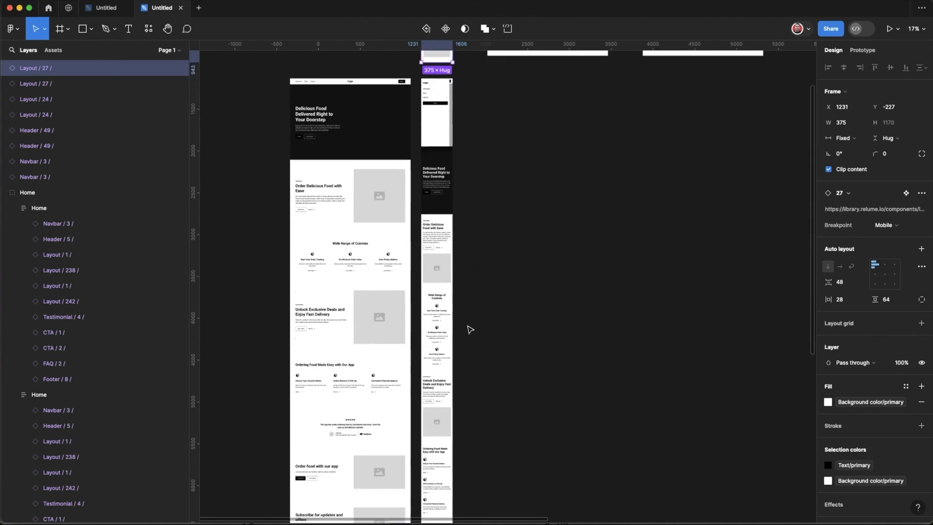
pyautogui.scroll(12, 470, 330)
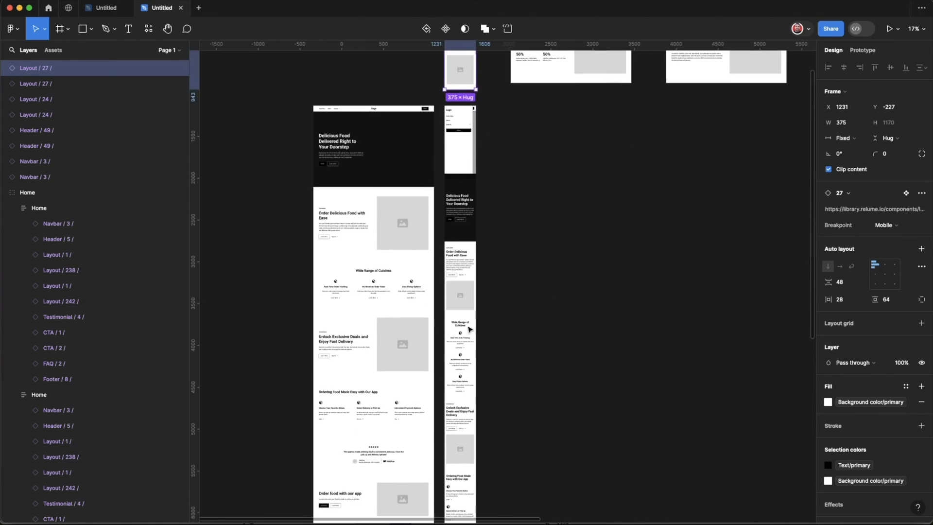
pyautogui.click(519, 305)
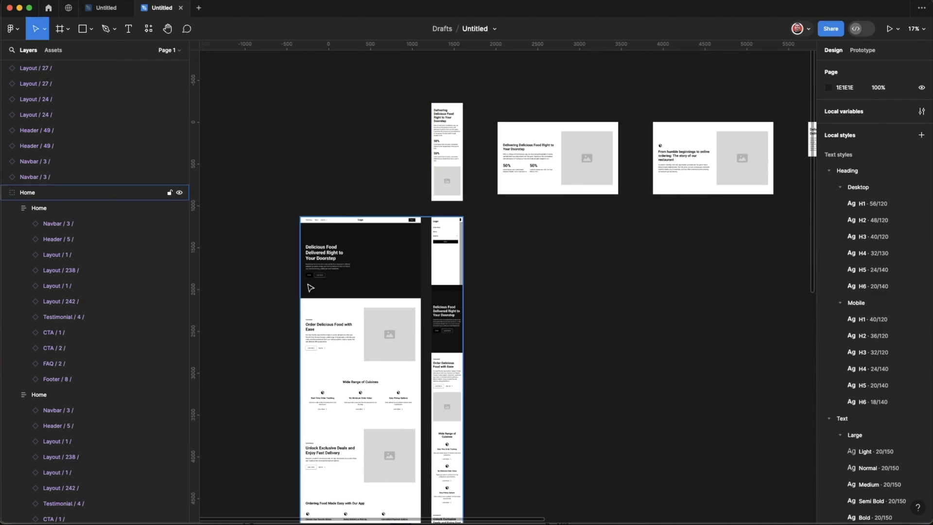
pyautogui.click(168, 50)
pyautogui.click(69, 101)
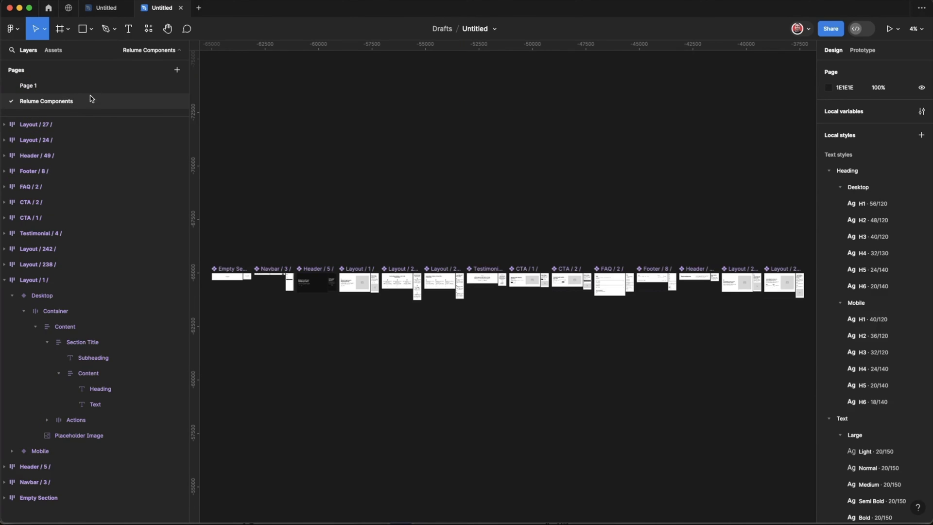
pyautogui.scroll(10, 253, 277)
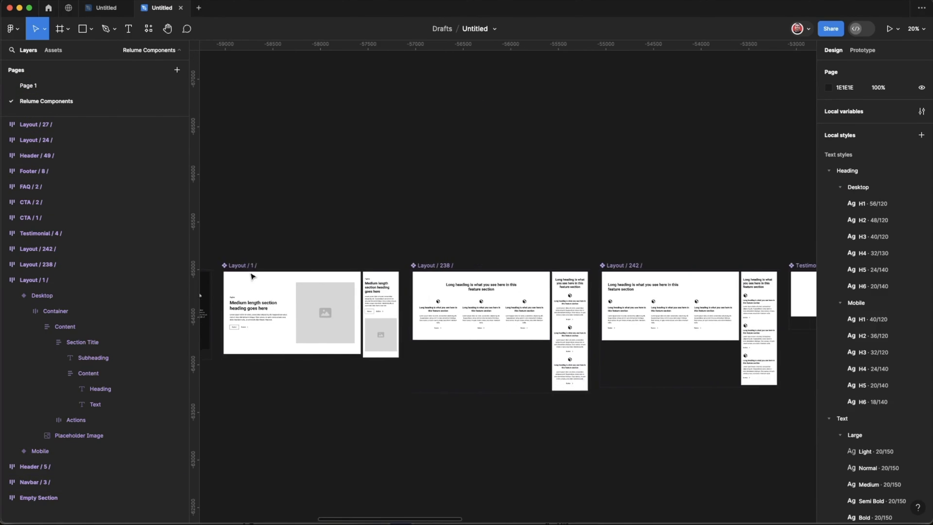
pyautogui.hscroll(6, 252, 277)
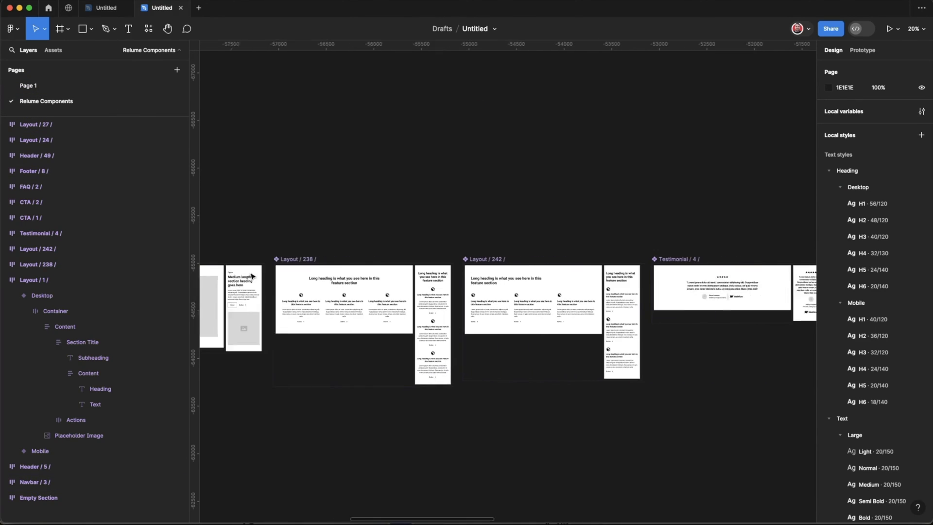
pyautogui.click(30, 86)
pyautogui.hscroll(5, 558, 241)
pyautogui.scroll(-2, 562, 243)
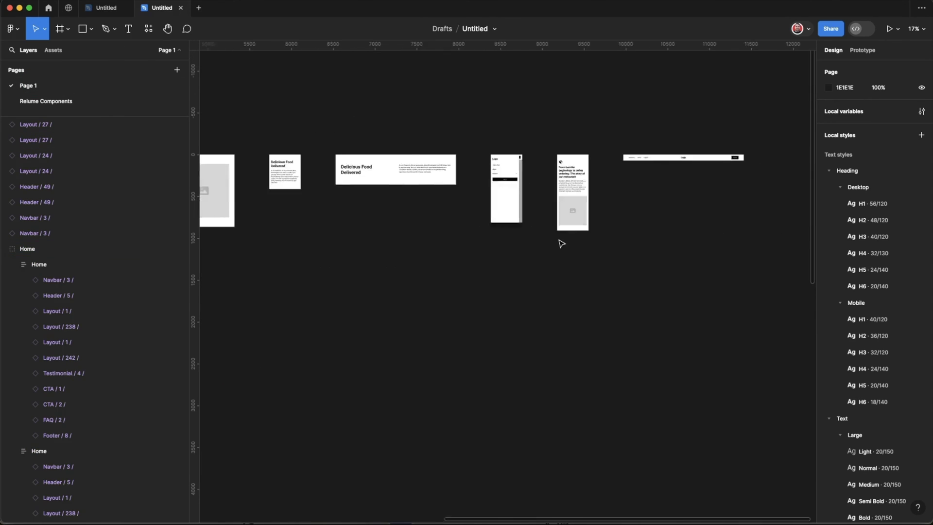
pyautogui.hscroll(-10, 562, 244)
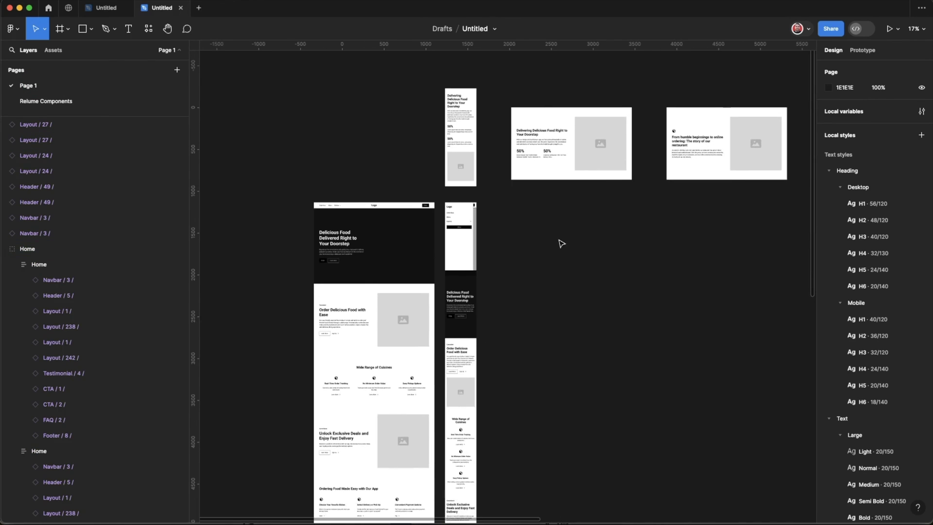
pyautogui.scroll(-10, 561, 243)
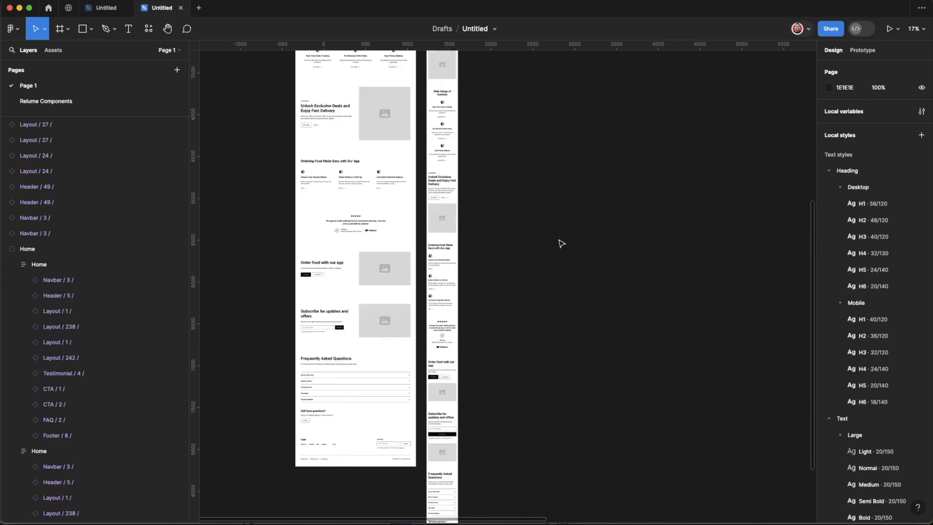
pyautogui.scroll(10, 562, 244)
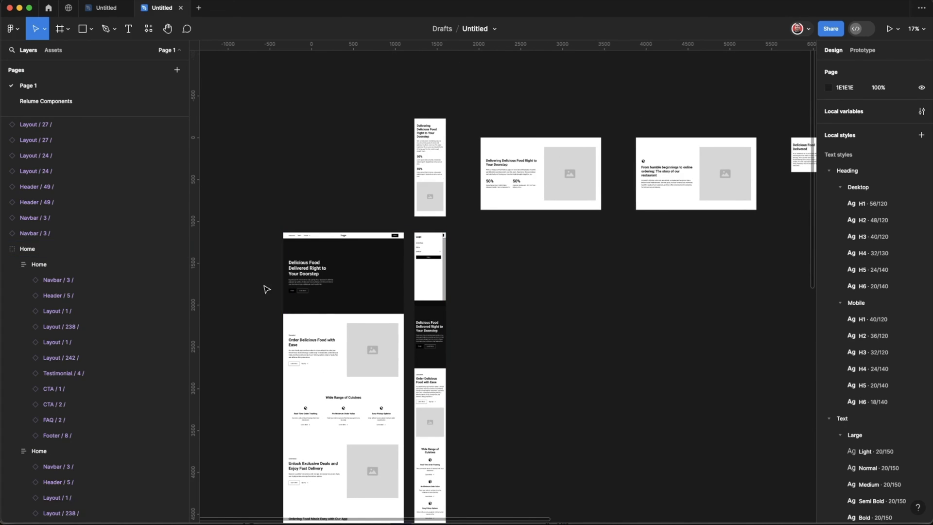
# Step: Add the Untitled Project's Primary Sitemap via Relume and place it right of the home wireframes
pyautogui.click(148, 28)
pyautogui.click(193, 137)
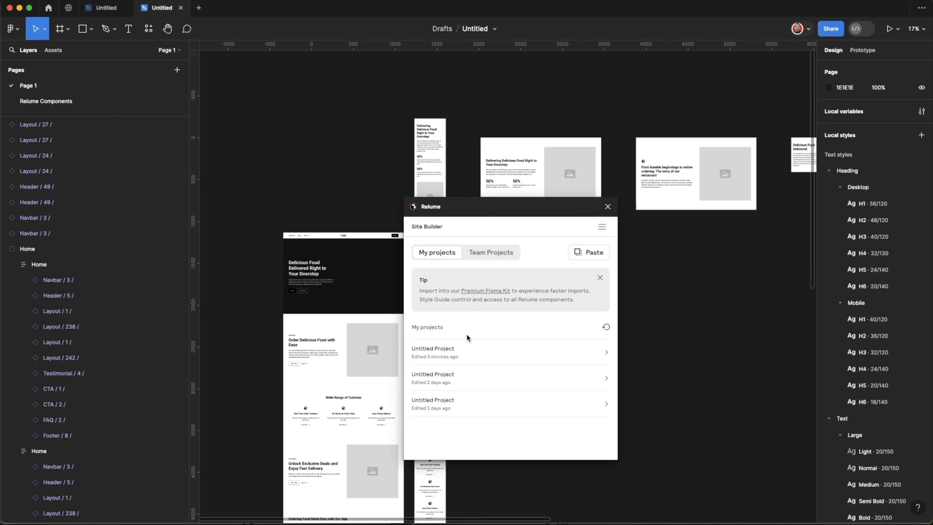
pyautogui.click(478, 347)
pyautogui.moveTo(486, 304)
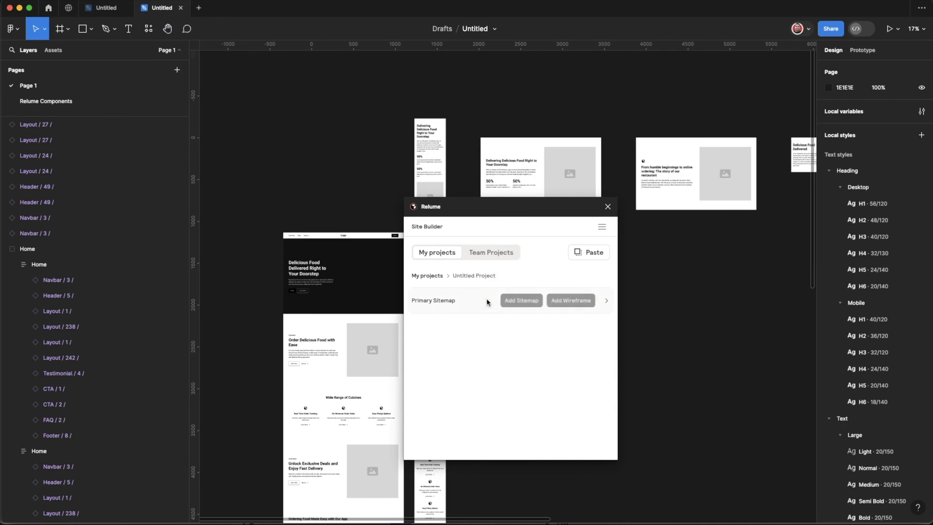
pyautogui.click(524, 304)
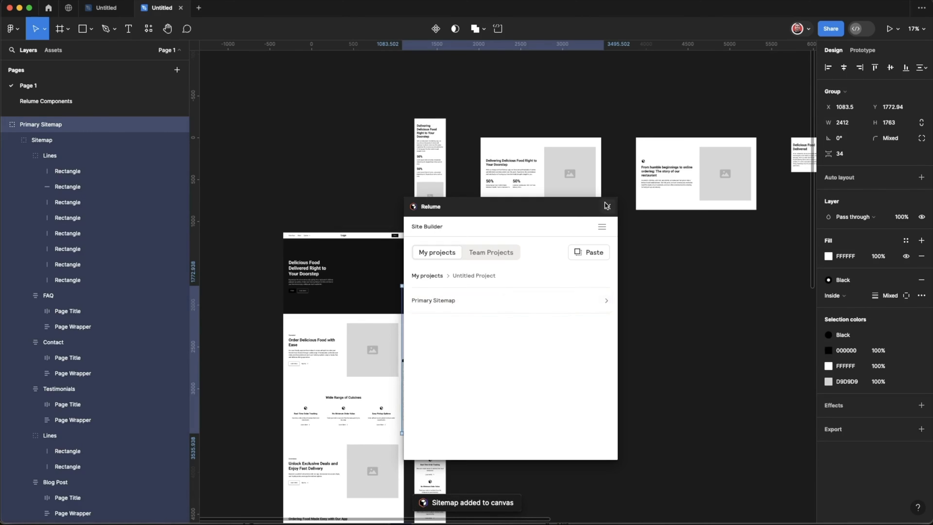
pyautogui.moveTo(518, 320); pyautogui.dragTo(588, 271)
pyautogui.hotkey('shift', '2')
pyautogui.scroll(-3, 574, 275)
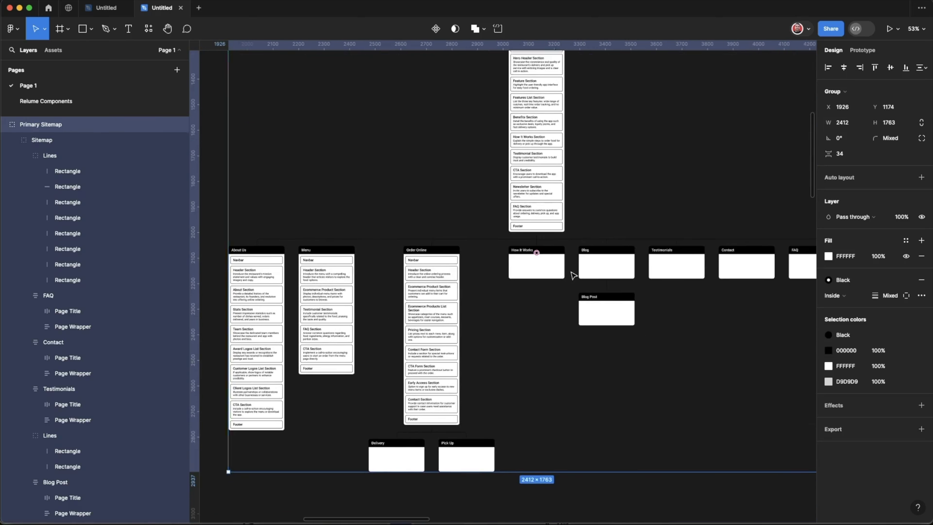
pyautogui.click(486, 334)
pyautogui.scroll(-5, 486, 333)
pyautogui.hscroll(-3, 486, 334)
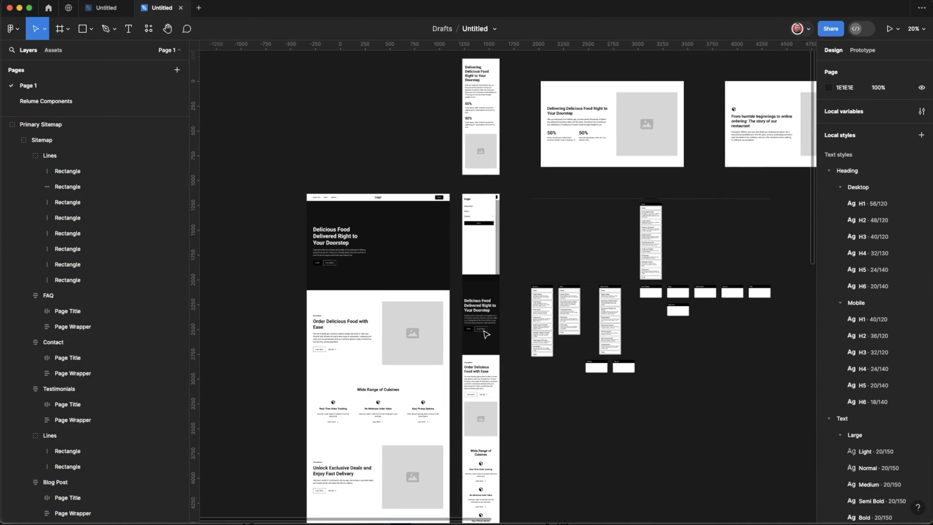
pyautogui.scroll(-10, 486, 334)
pyautogui.scroll(10, 486, 334)
pyautogui.hscroll(8, 486, 334)
pyautogui.scroll(3, 486, 335)
pyautogui.hscroll(6, 486, 334)
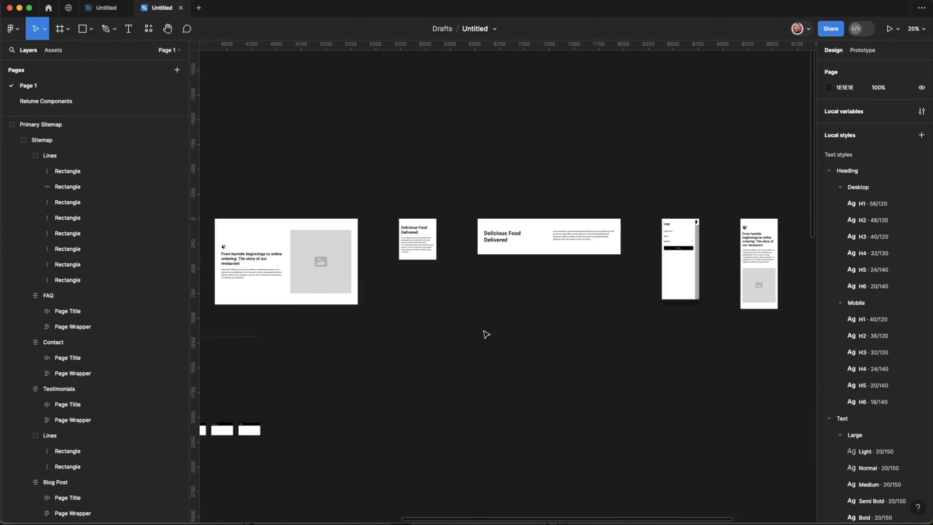
pyautogui.hscroll(-10, 486, 334)
pyautogui.hscroll(-3, 486, 334)
pyautogui.scroll(-1, 486, 334)
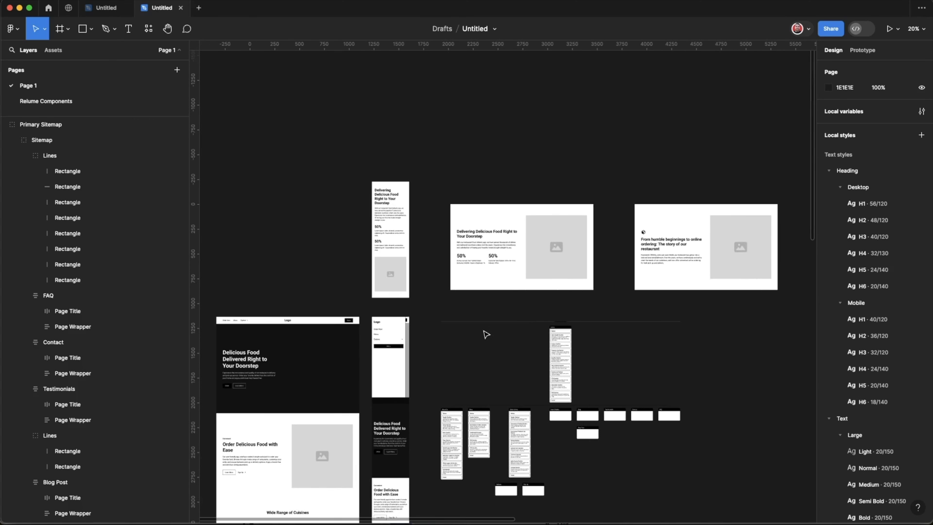
pyautogui.moveTo(407, 217); pyautogui.dragTo(278, 146)
pyautogui.hotkey('ctrl', 'z')
pyautogui.click(532, 267)
pyautogui.scroll(-1, 534, 272)
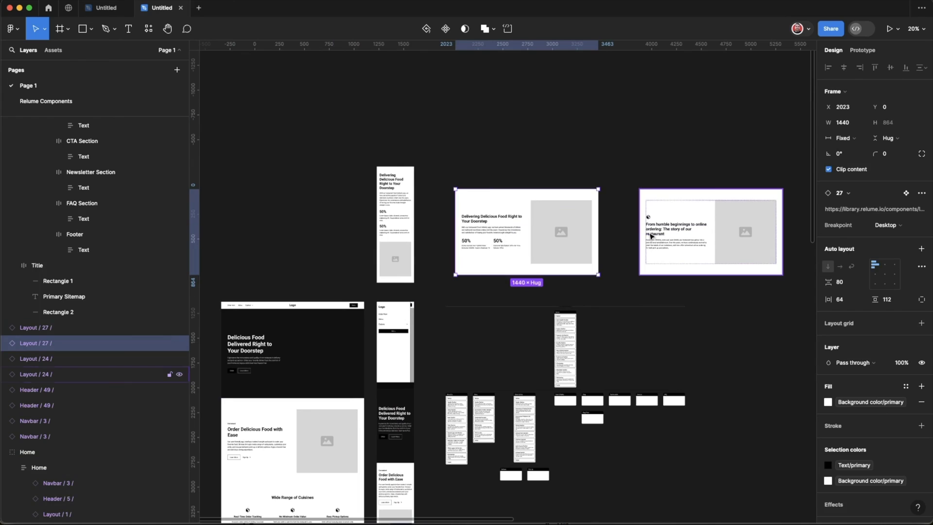
pyautogui.click(600, 146)
pyautogui.scroll(-1, 600, 145)
pyautogui.scroll(-2, 600, 146)
pyautogui.scroll(-5, 524, 256)
pyautogui.hscroll(-2, 524, 256)
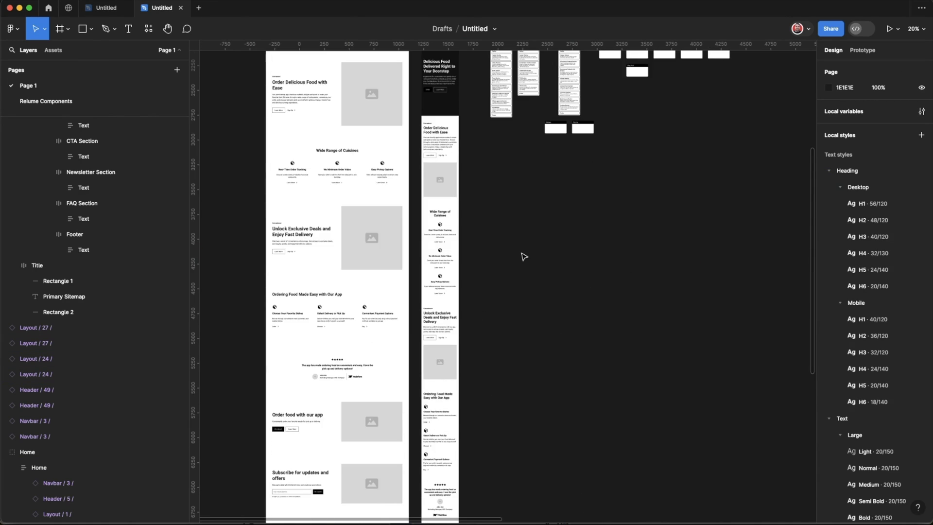
pyautogui.scroll(1, 524, 256)
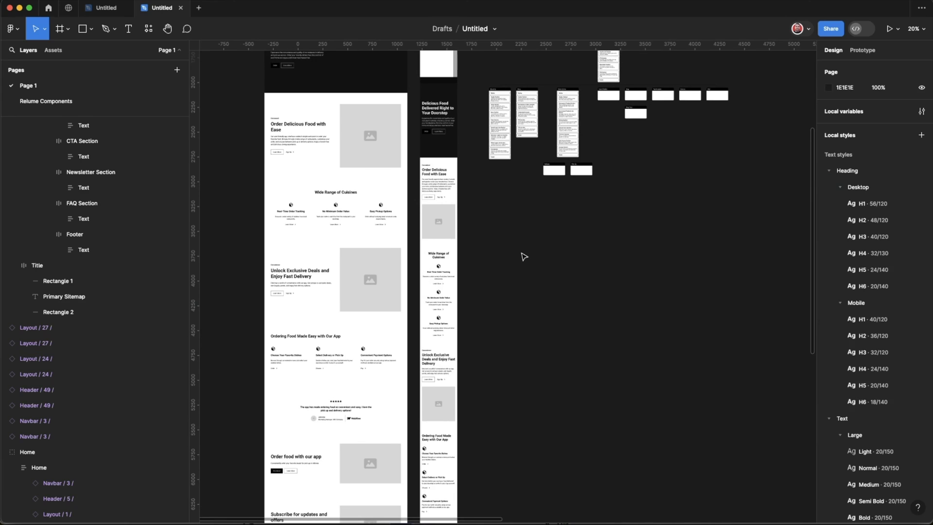
pyautogui.scroll(2, 523, 256)
pyautogui.hscroll(1, 523, 256)
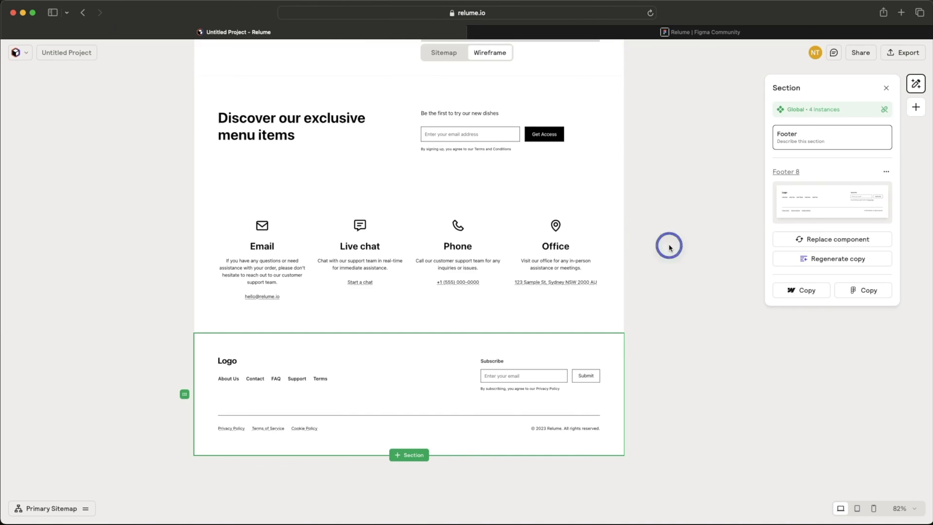
pyautogui.click(669, 246)
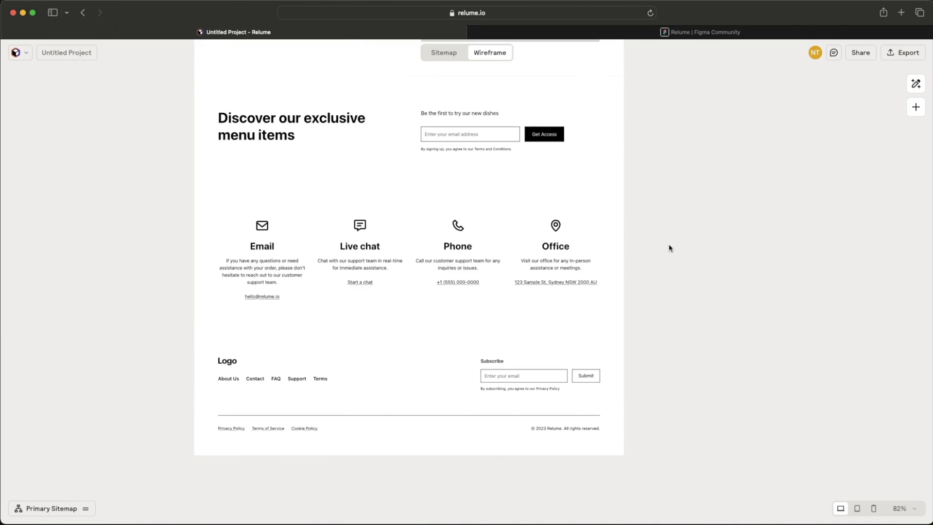
pyautogui.scroll(2, 669, 248)
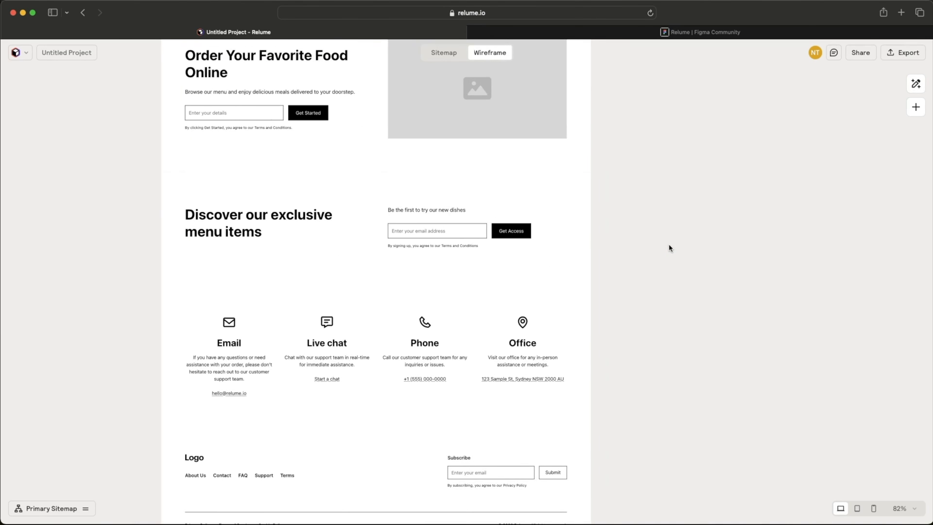